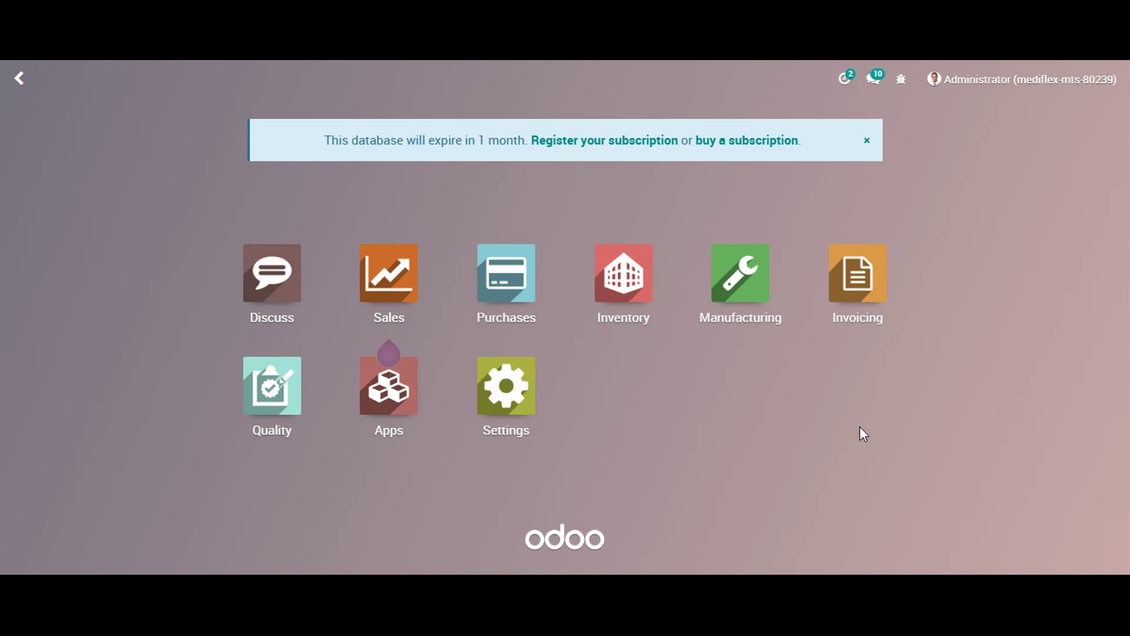
- Open the Manufacturing settings and check the Work Orders & Quality option
left_click(750, 299)
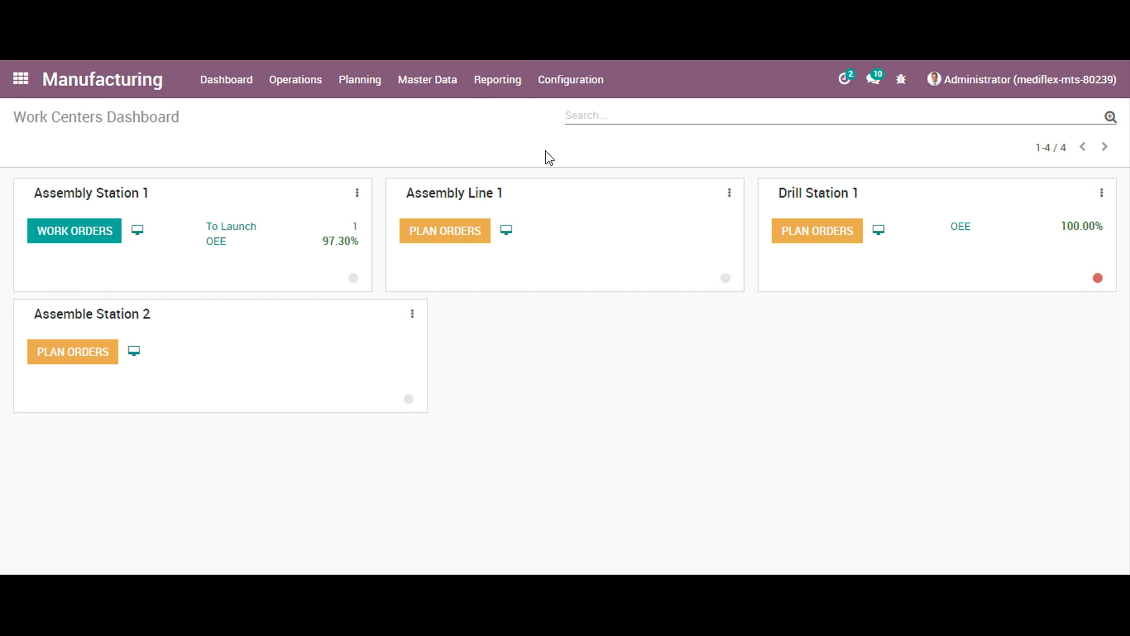
left_click(429, 72)
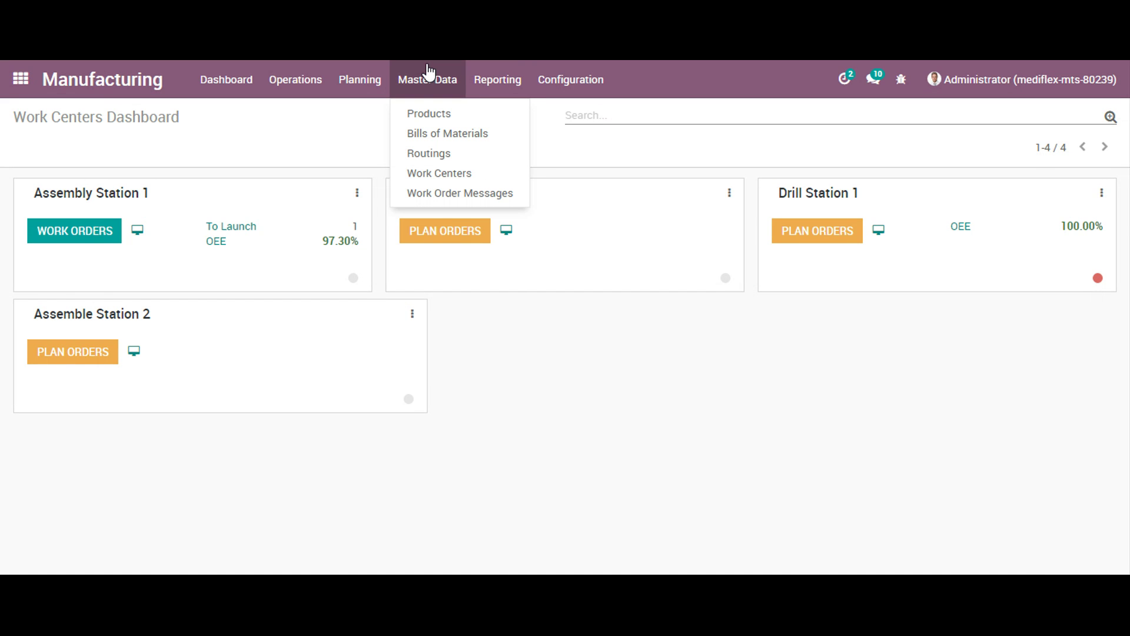
left_click(450, 173)
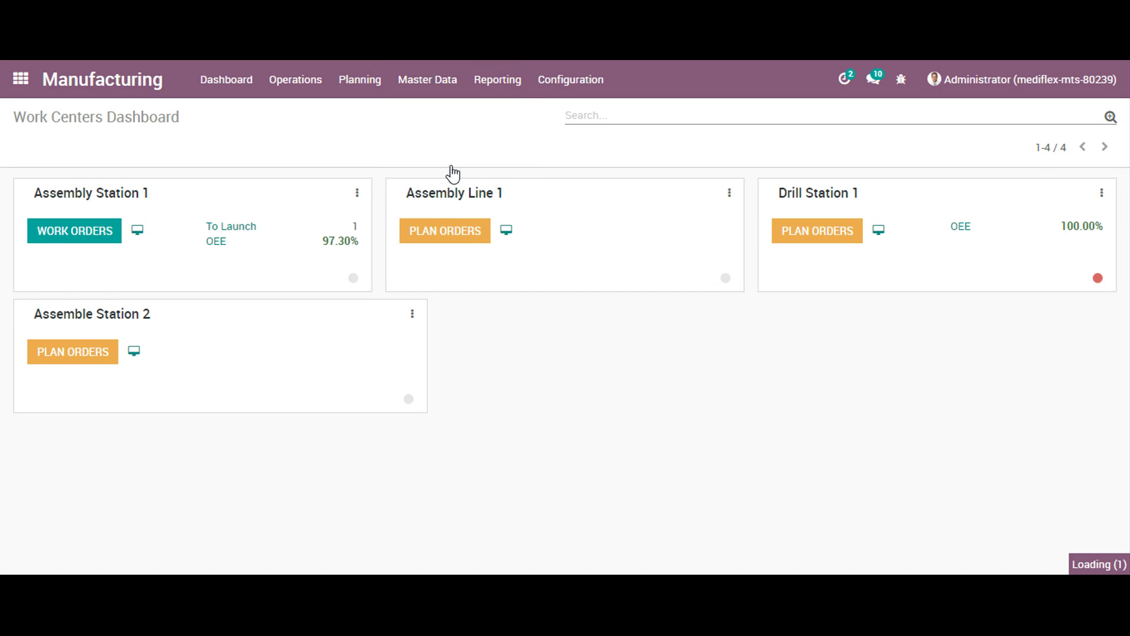
left_click(568, 82)
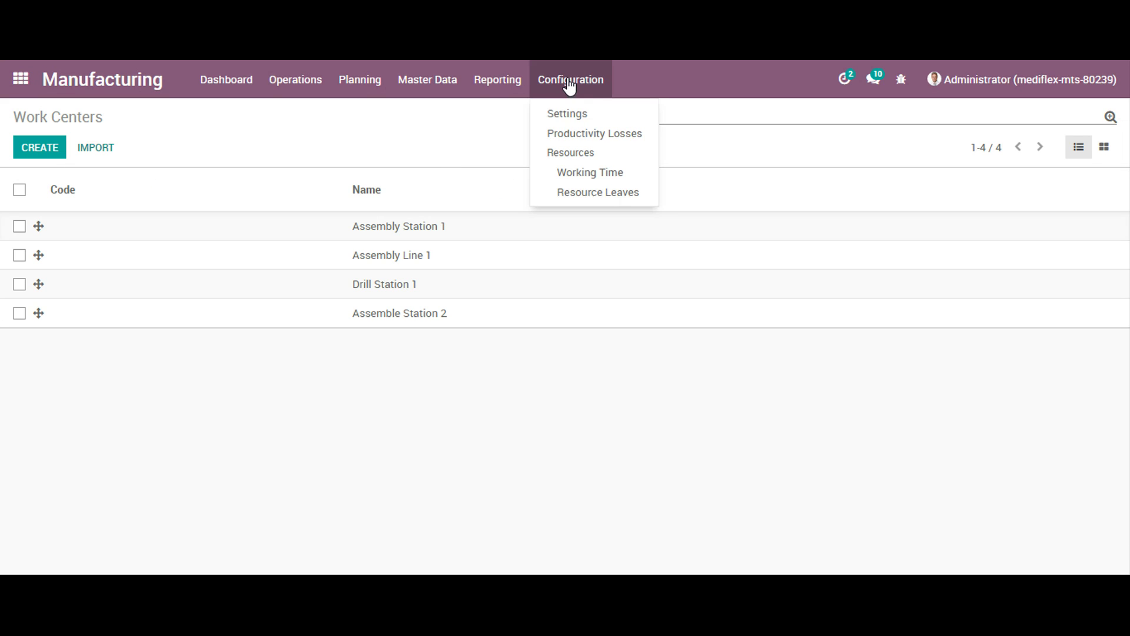
left_click(554, 115)
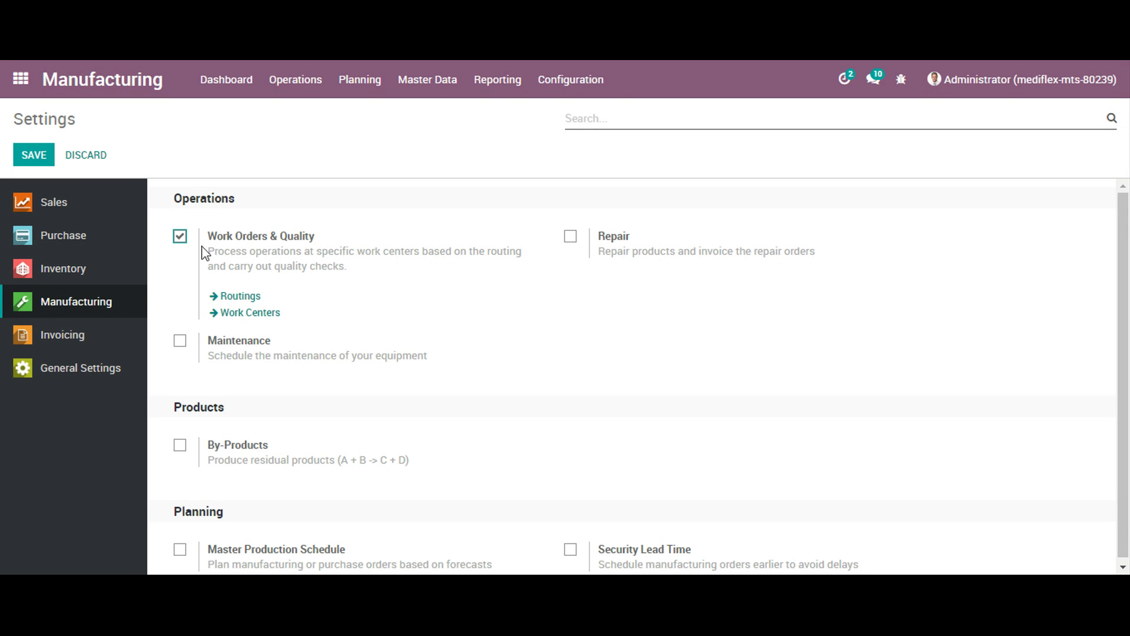
- Rename the Assemble Station 2 work center as Subcontracting Work Center
left_click(428, 79)
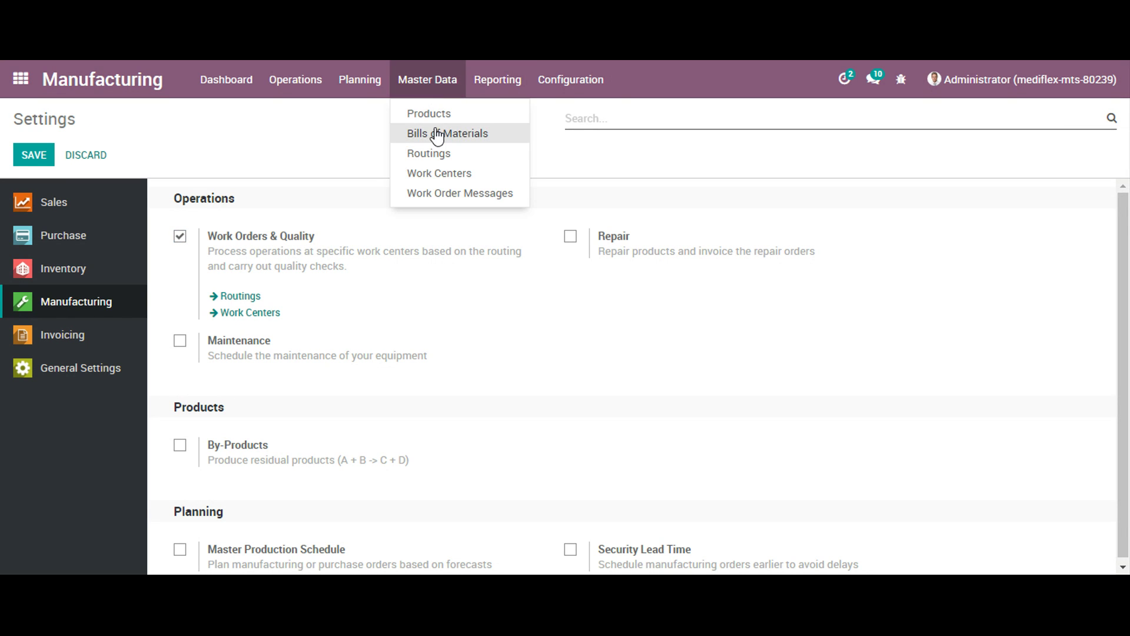
left_click(455, 174)
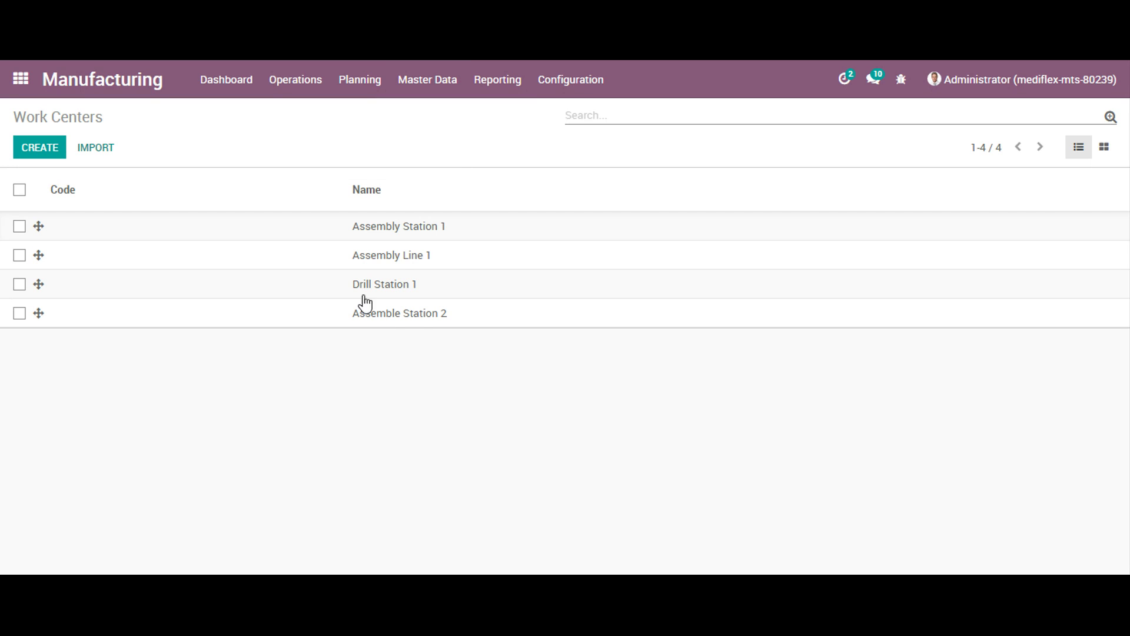
left_click(419, 324)
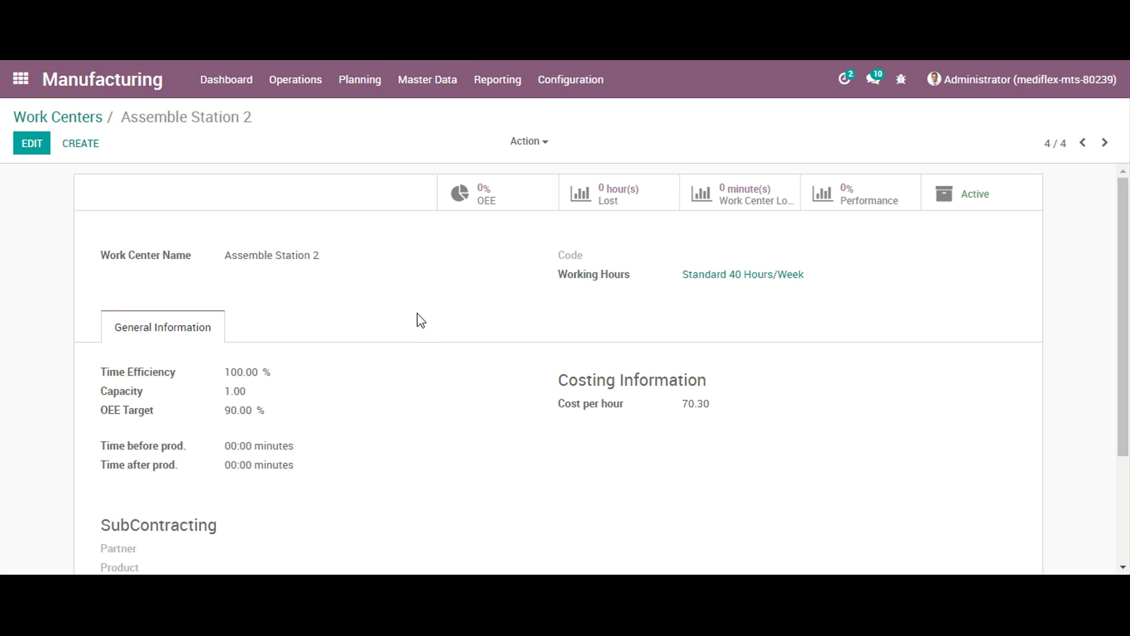
left_click(33, 150)
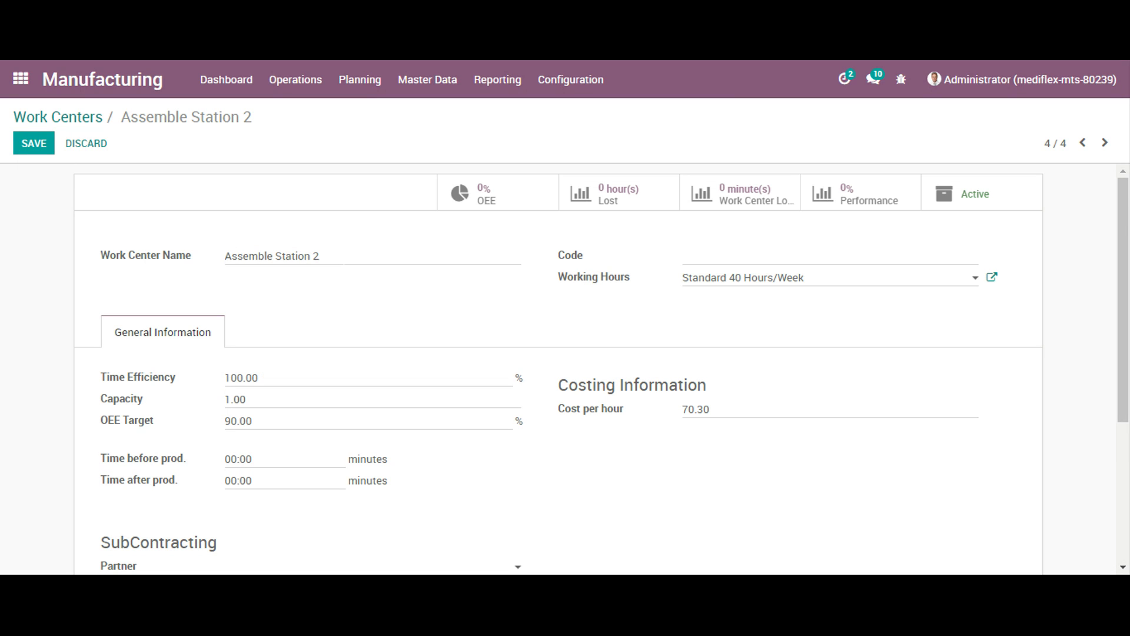
triple_click(225, 264)
type("Su")
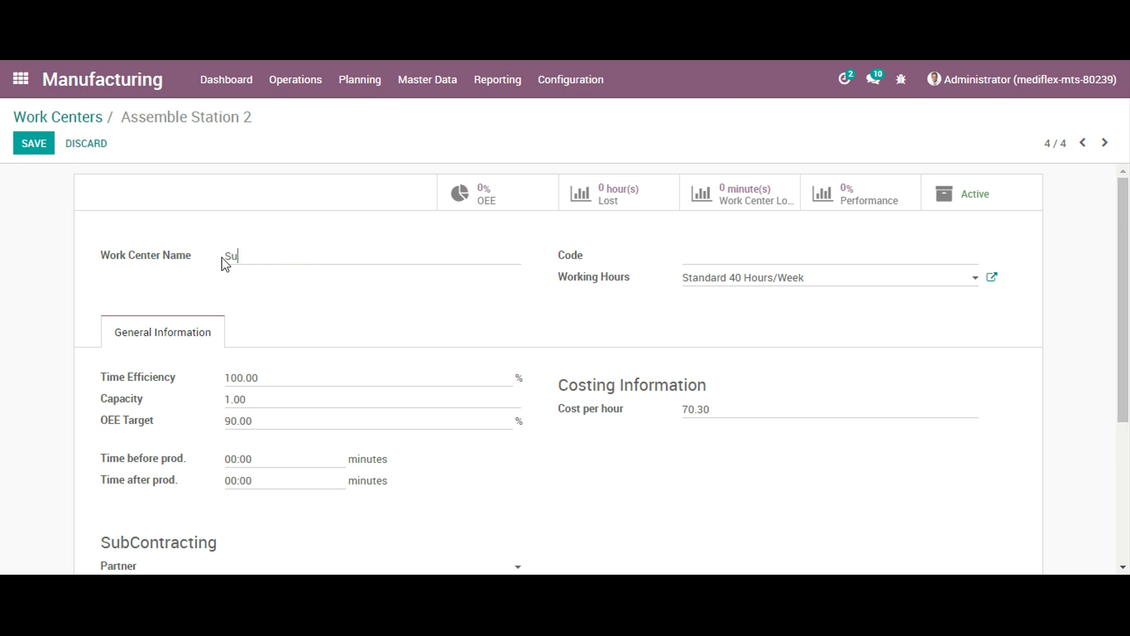
type("bcontracting Work Center")
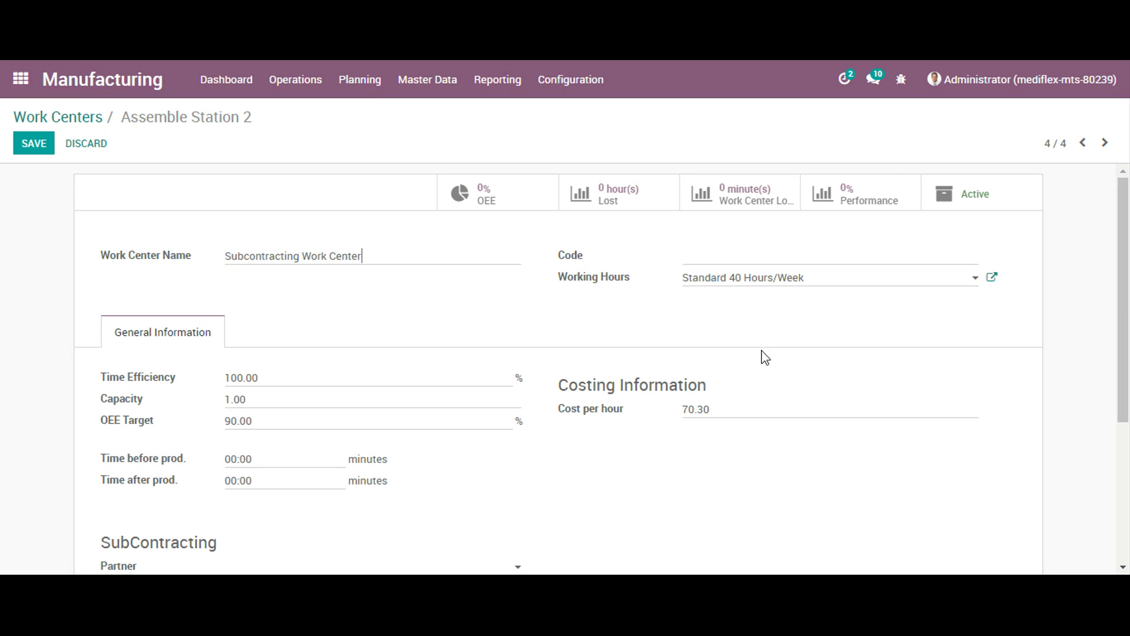
- Set the work center's subcontracting partner to ASUSTeK
scroll(766, 358, "down", 4)
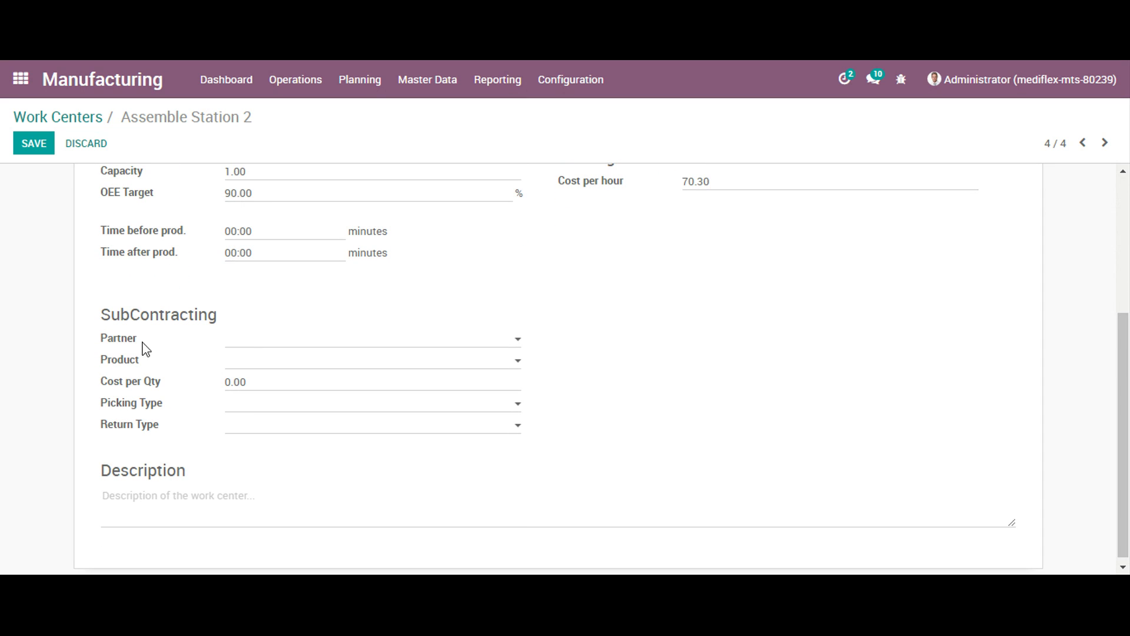
left_click(252, 350)
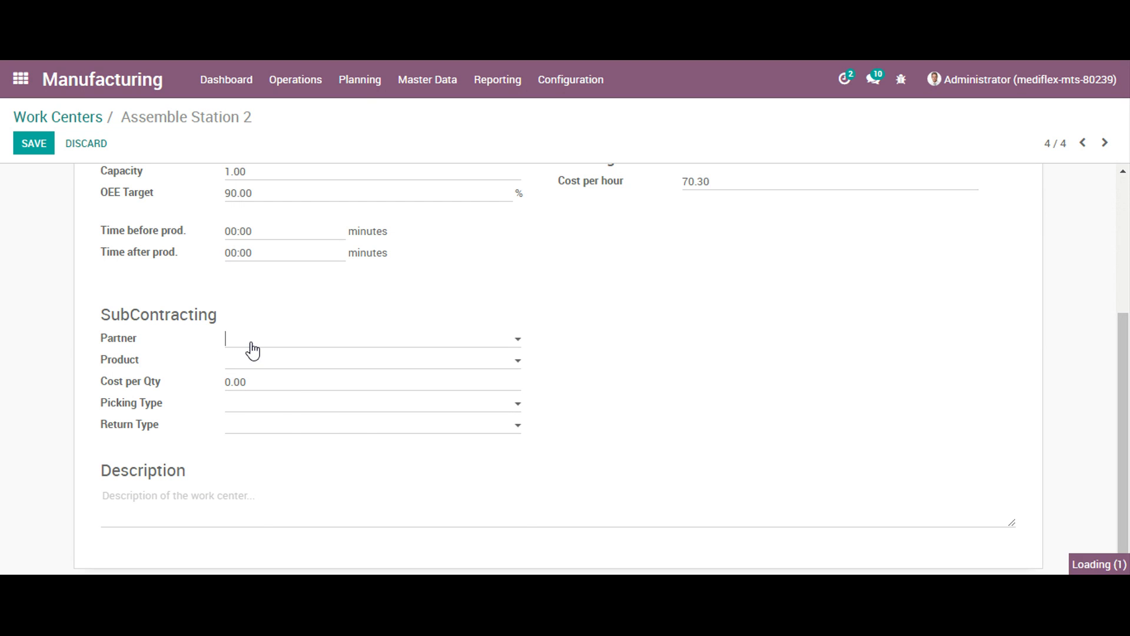
left_click(252, 353)
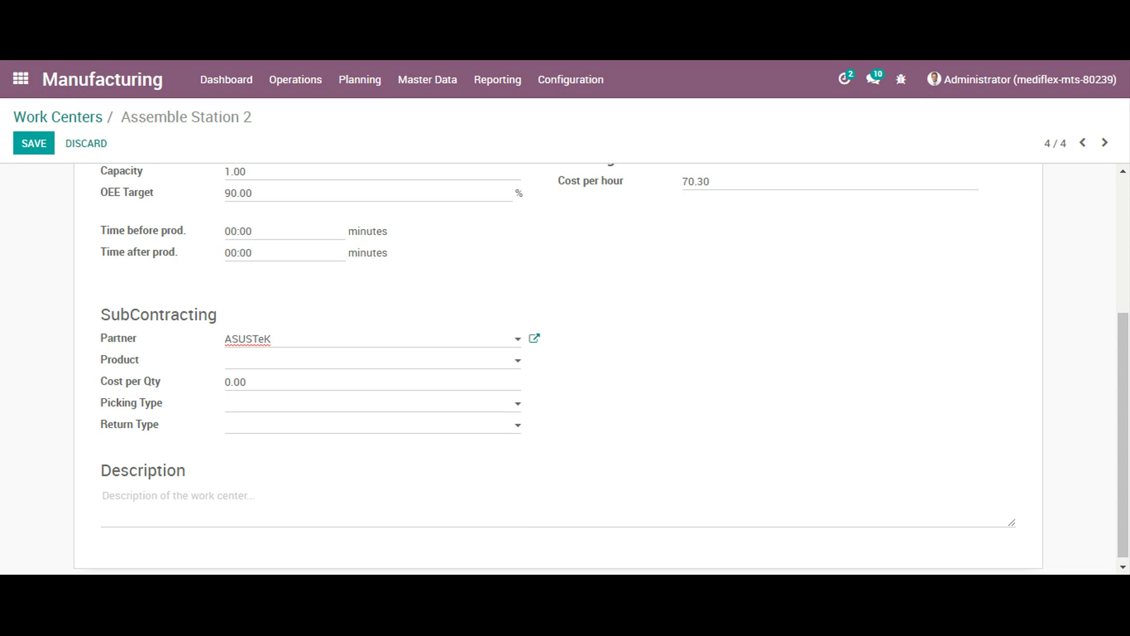
- Set the subcontracting product to Subcontracting Outsourced Product and review that product's record
left_click(242, 367)
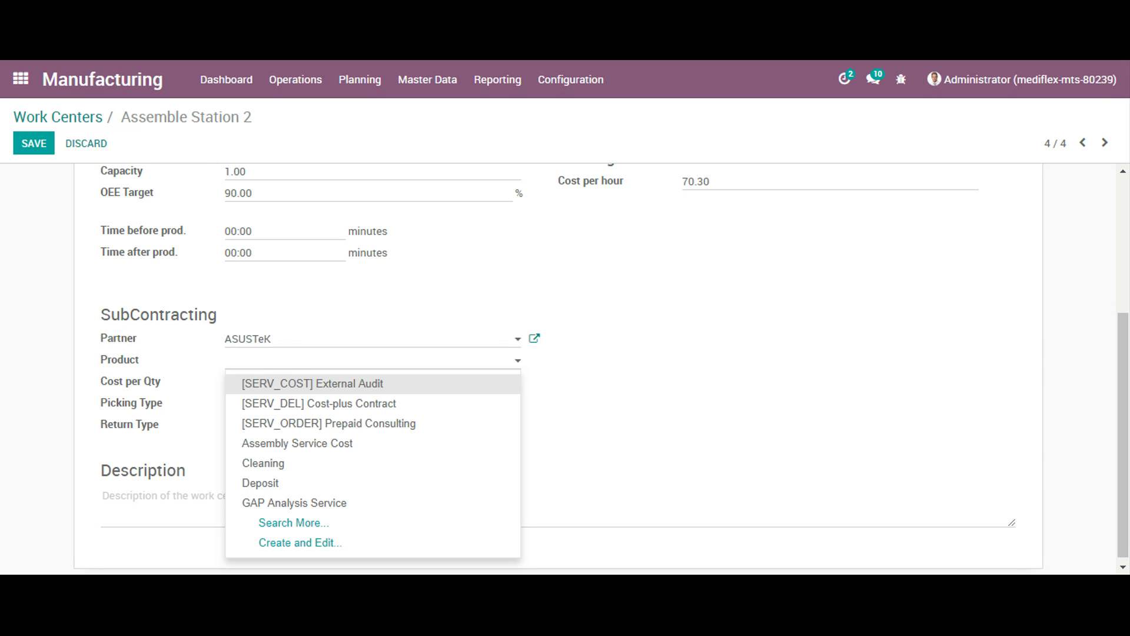
type("Subcon")
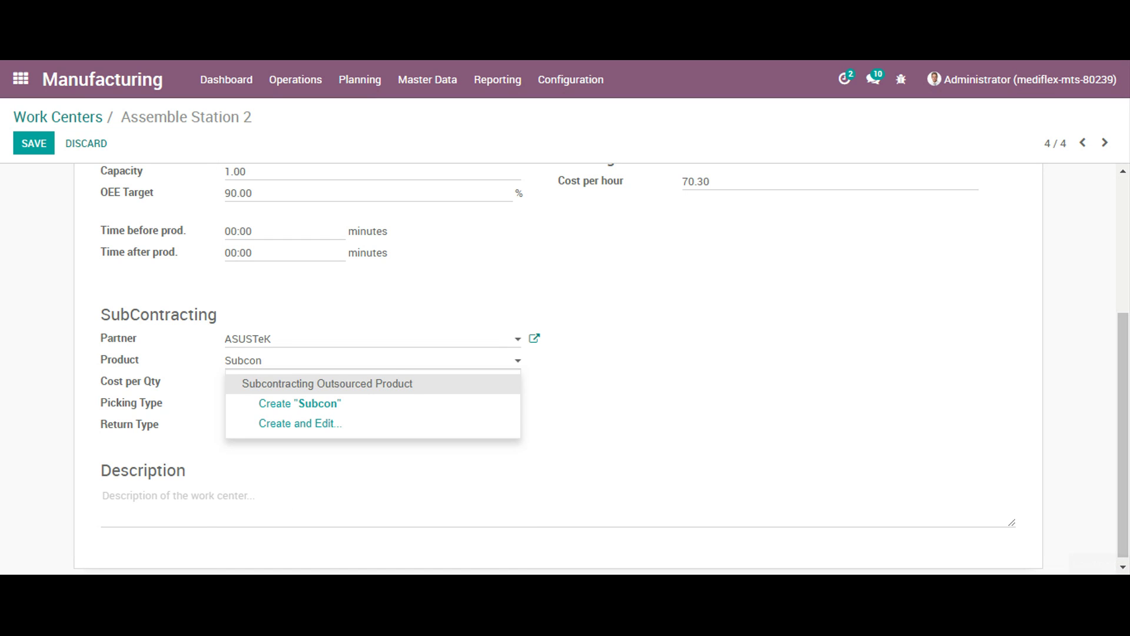
left_click(323, 389)
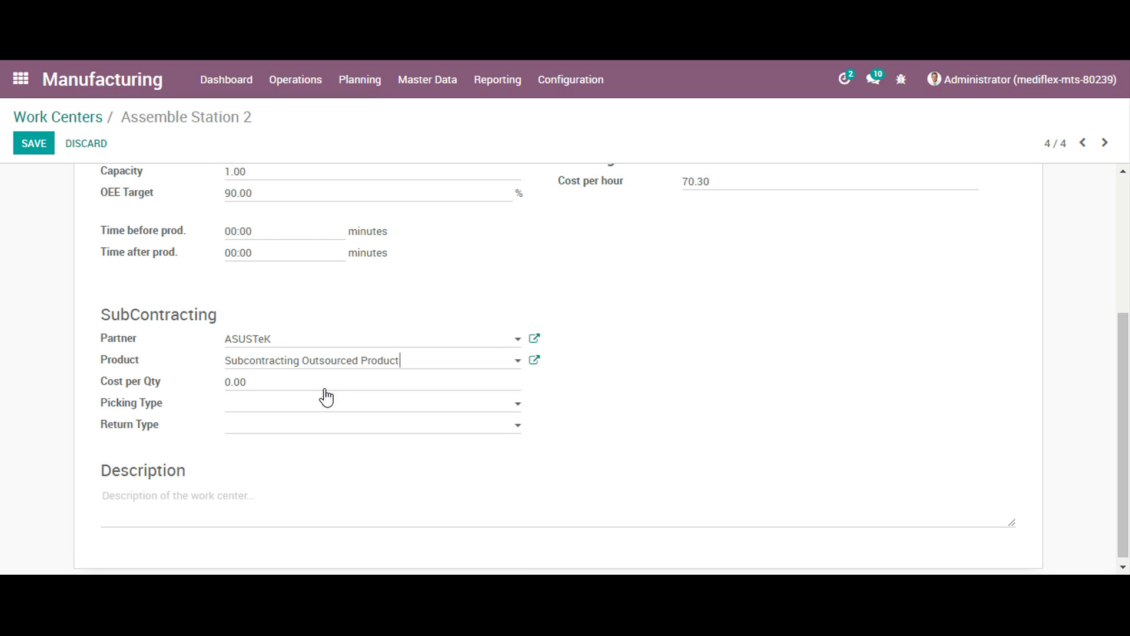
left_click(531, 367)
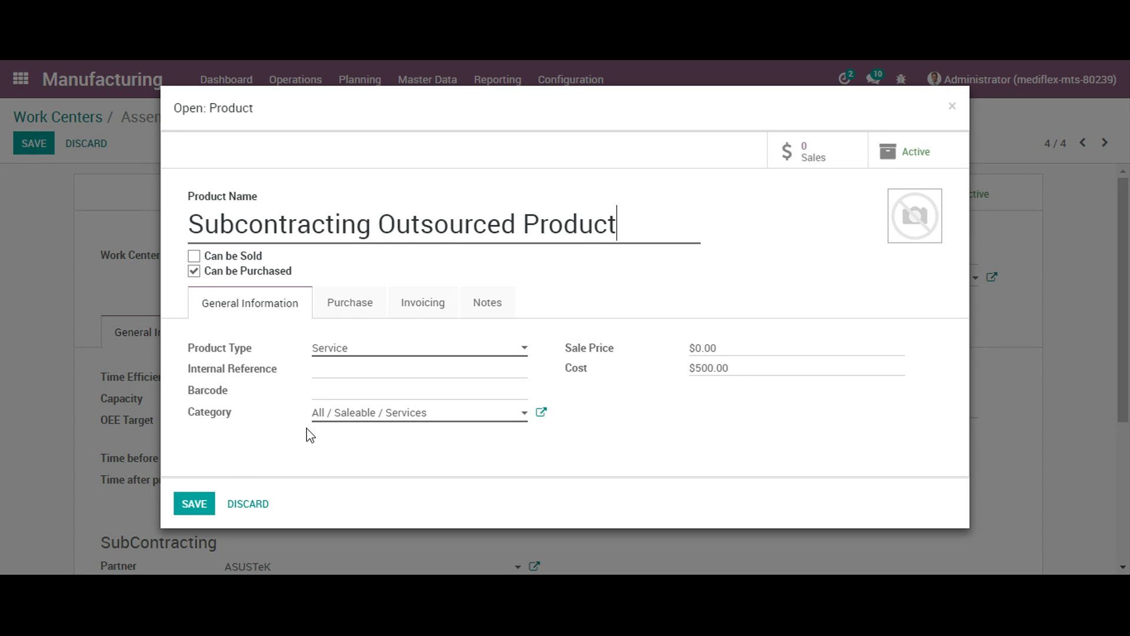
left_click(194, 505)
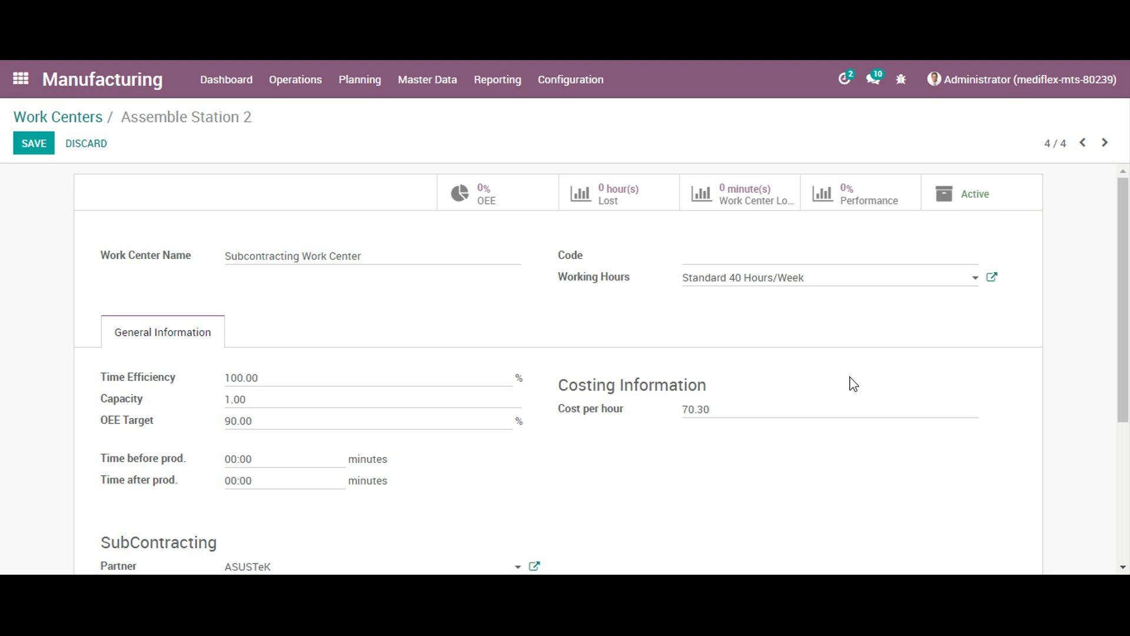
- Set the subcontracting cost per quantity to 500
left_click_drag(1124, 182, 1125, 310)
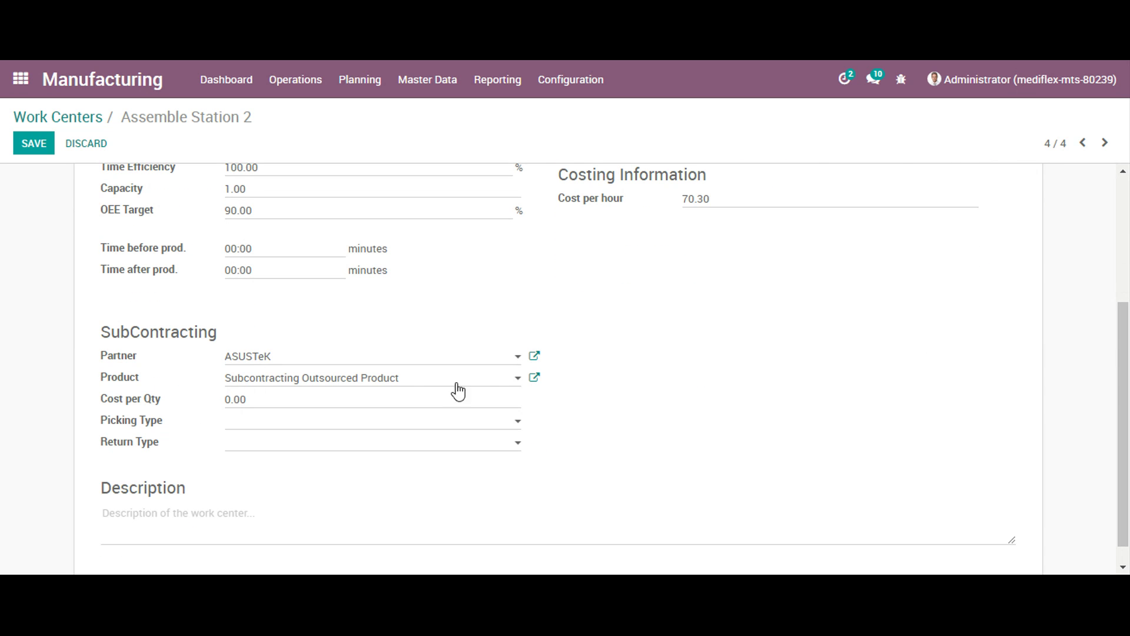
left_click(235, 399)
type("500")
- Set the picking type to YourCompany: Delivery Orders and the return type to YourCompany: Receipts, saving the work center
left_click(269, 428)
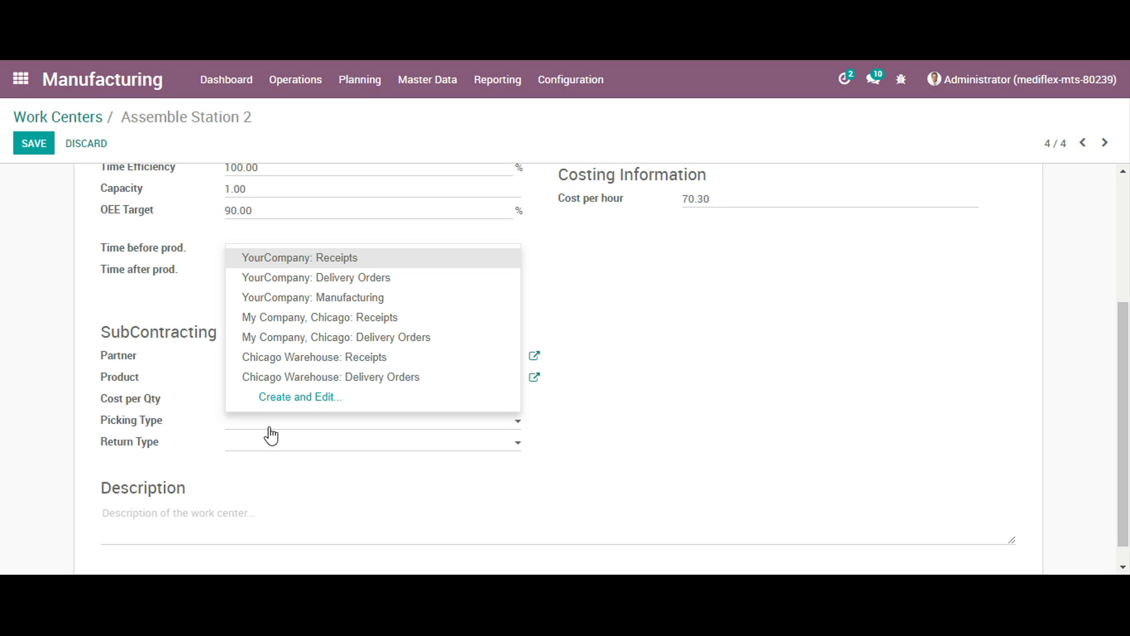
key("Down")
key("Return")
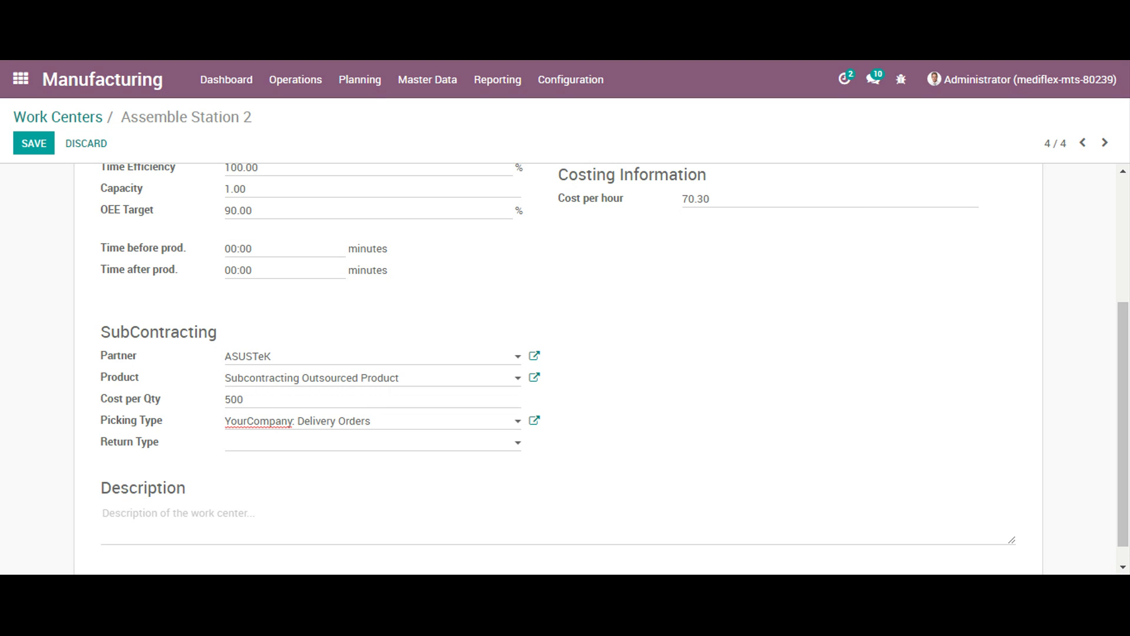
left_click(293, 446)
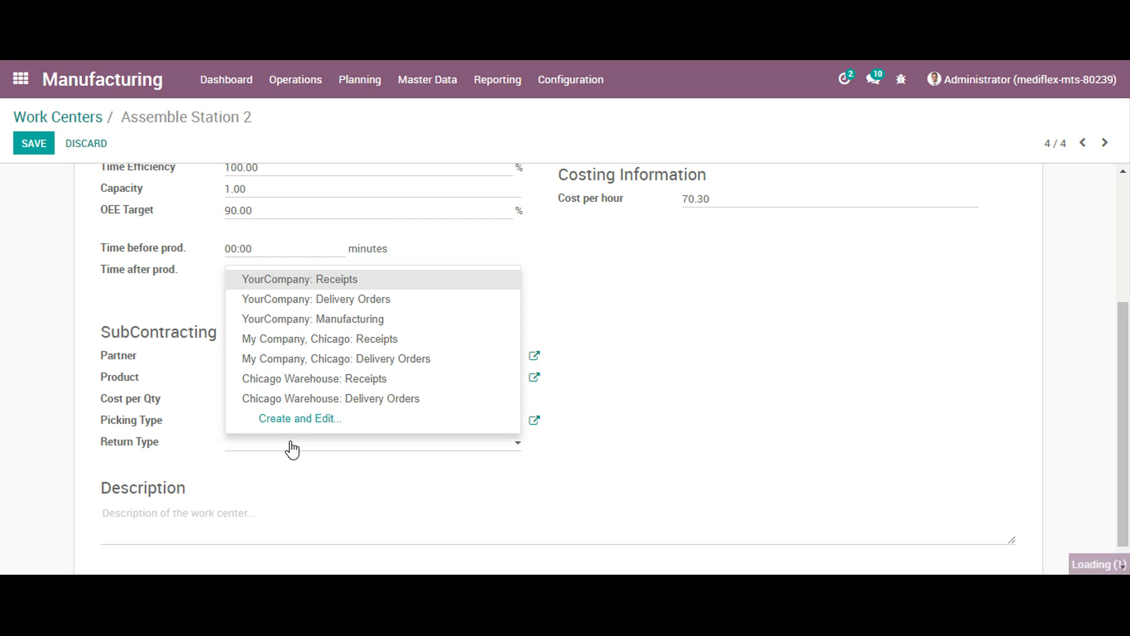
key("Return")
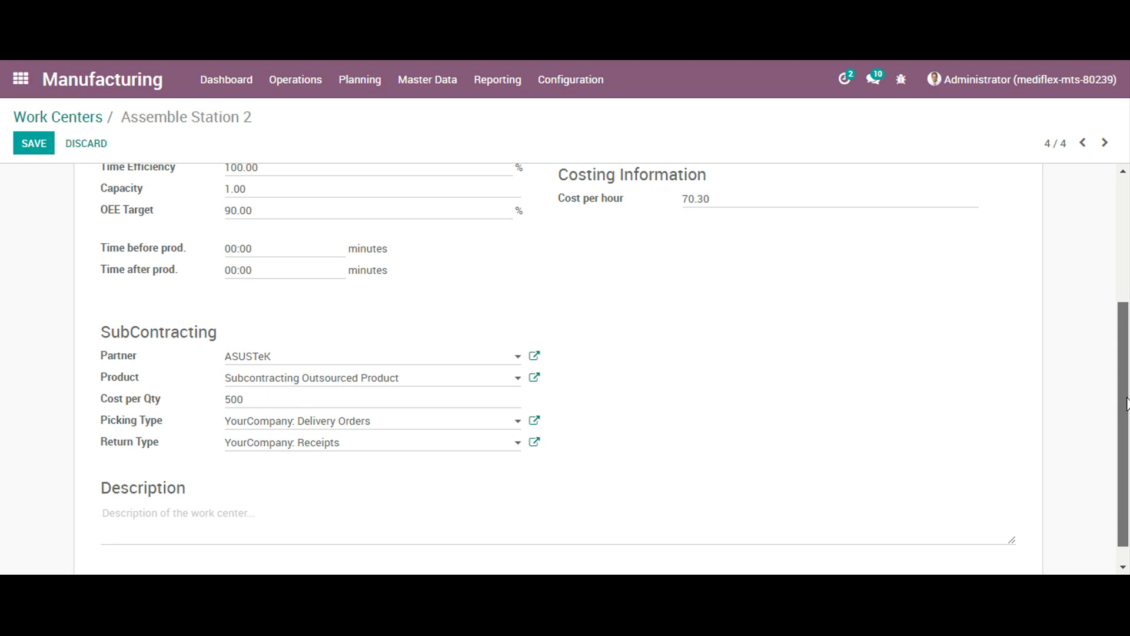
scroll(1127, 404, "up", 2)
left_click(49, 145)
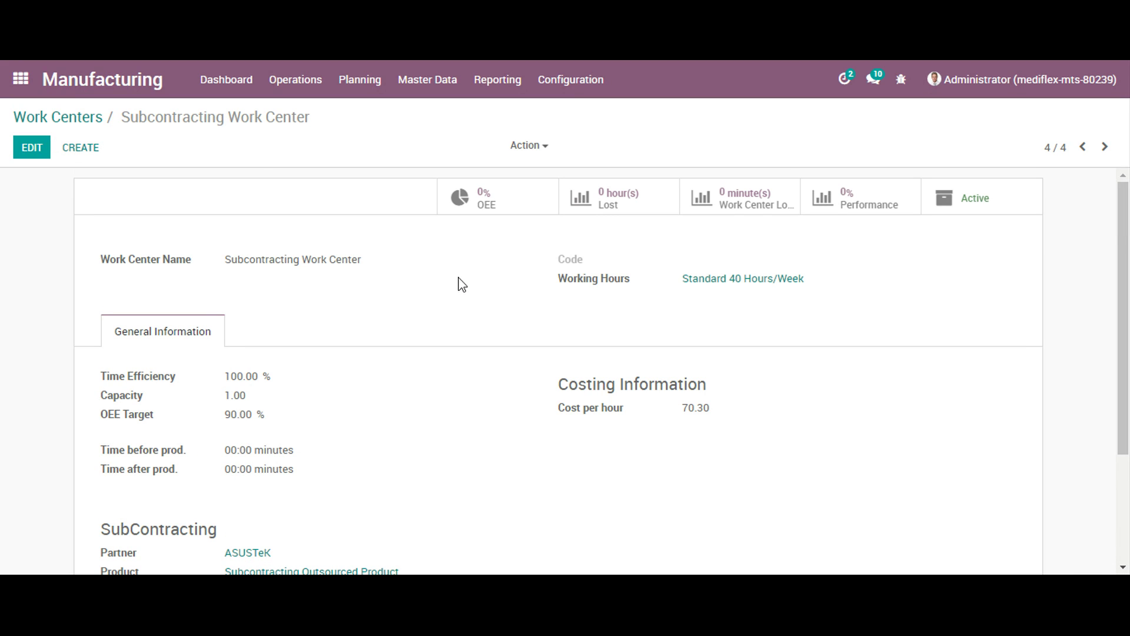
- Leave the work center record and view the list of manufacturing orders
left_click(79, 116)
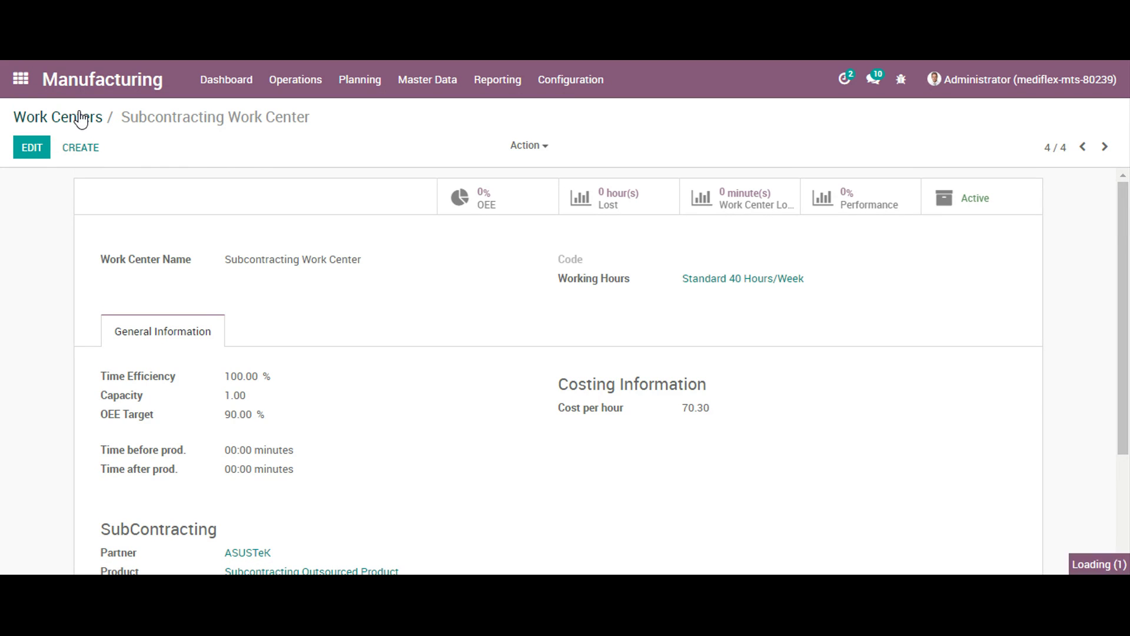
left_click(364, 91)
mouse_move(310, 96)
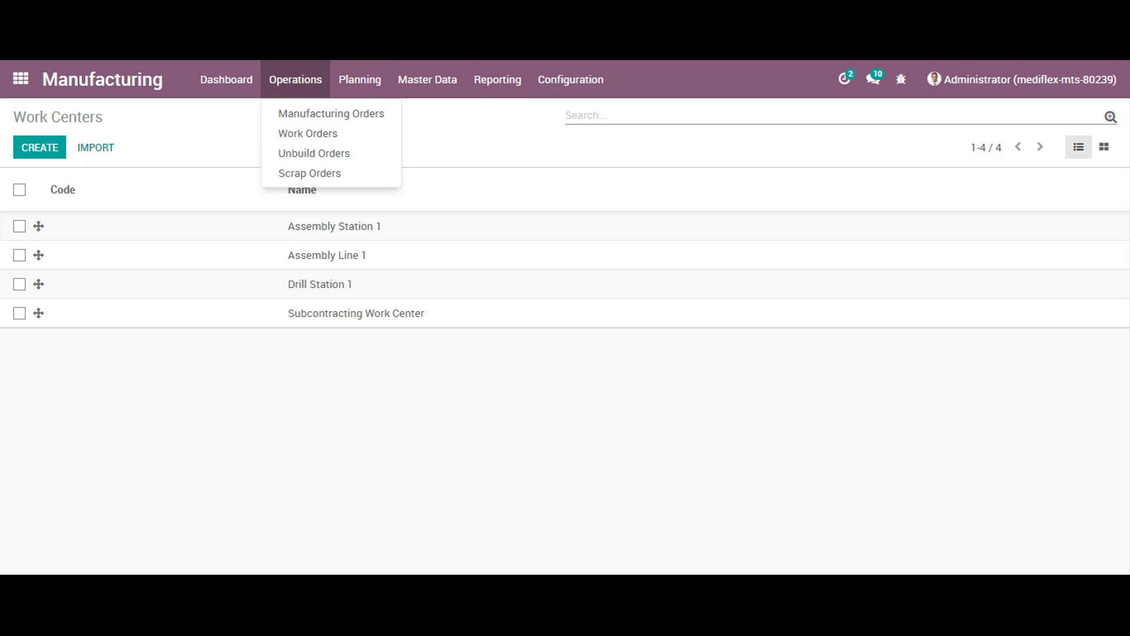
left_click(311, 114)
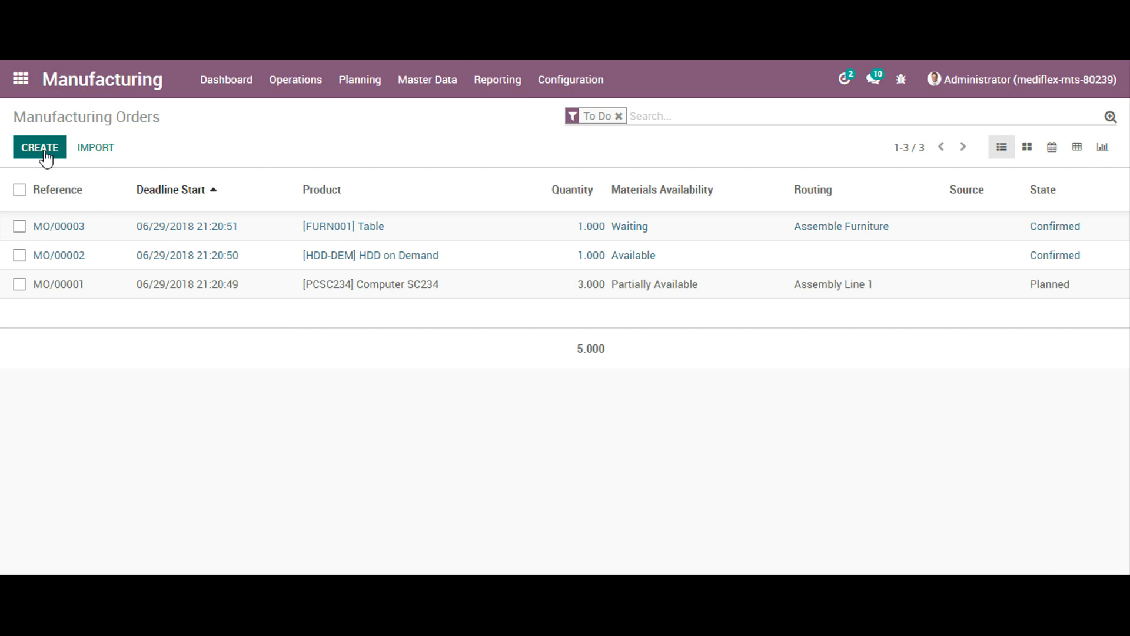
- Start a new bill of materials
left_click(442, 91)
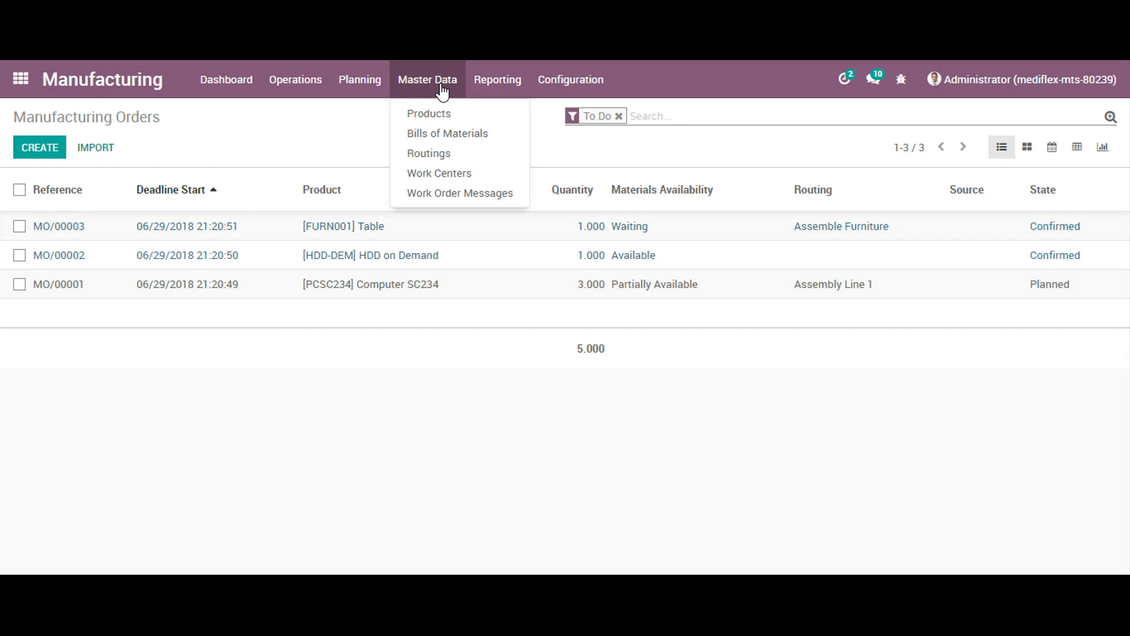
left_click(436, 134)
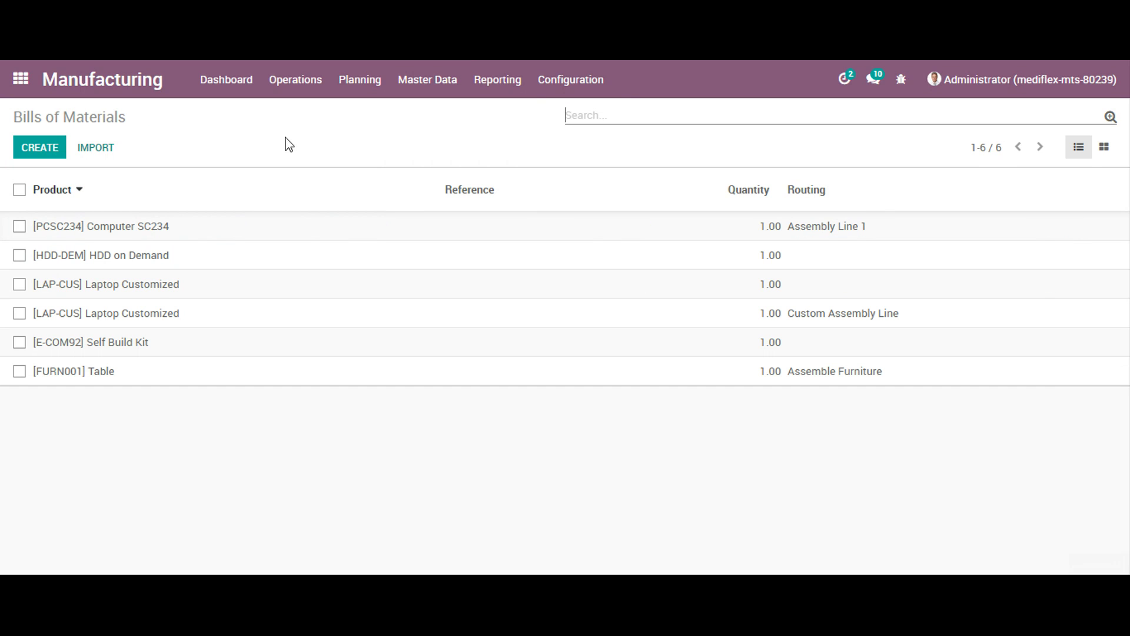
left_click(44, 154)
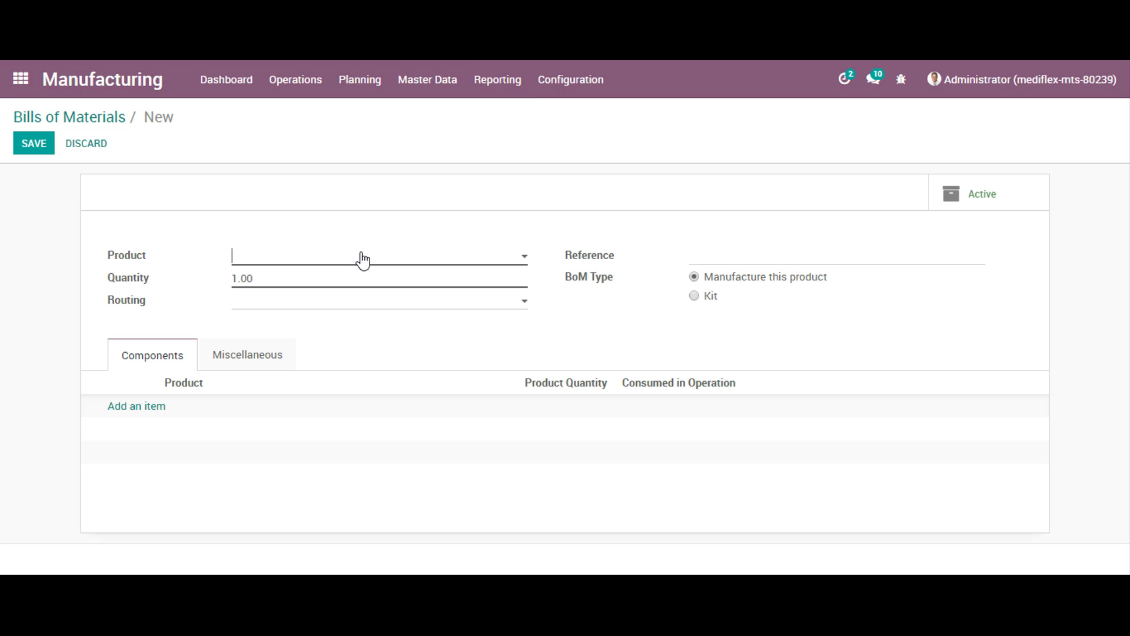
- Enter Subcontracting Product as the bill of materials' product and open the detailed creation form for it
type("Subciont")
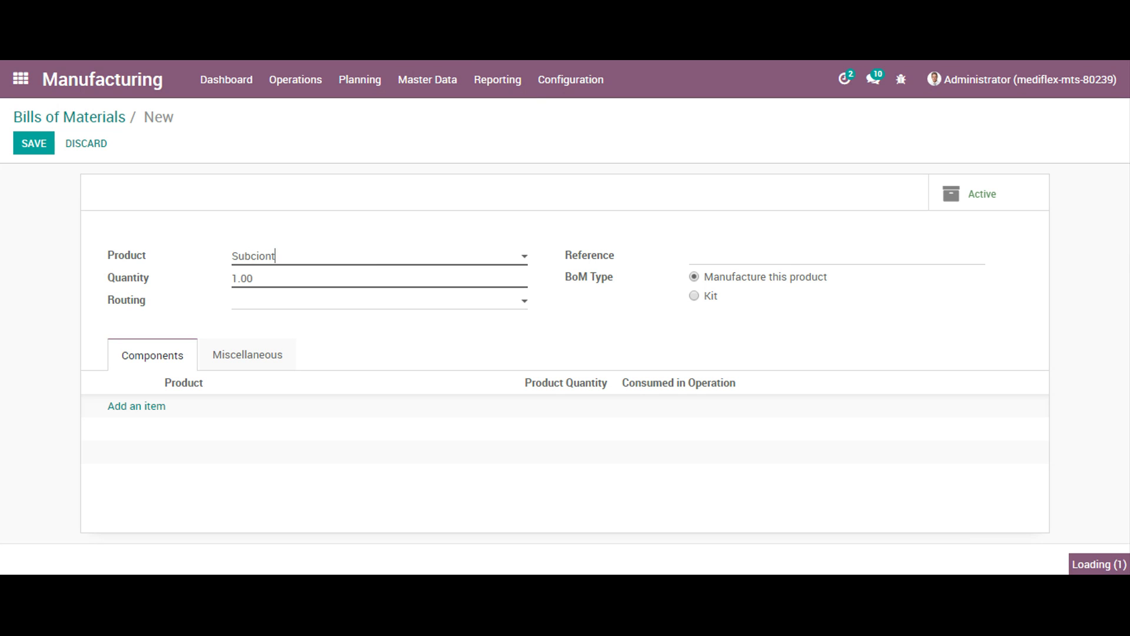
key("BackSpace")
key("BackSpace")
key("BackSpace")
key("BackSpace")
type("ontracting")
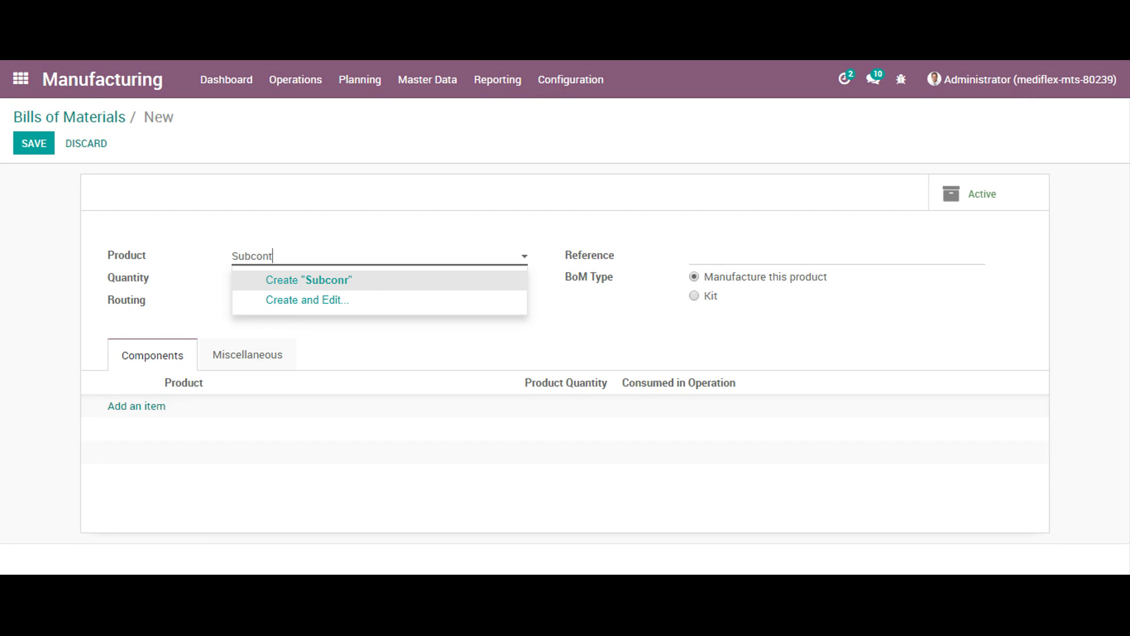
type(" Product")
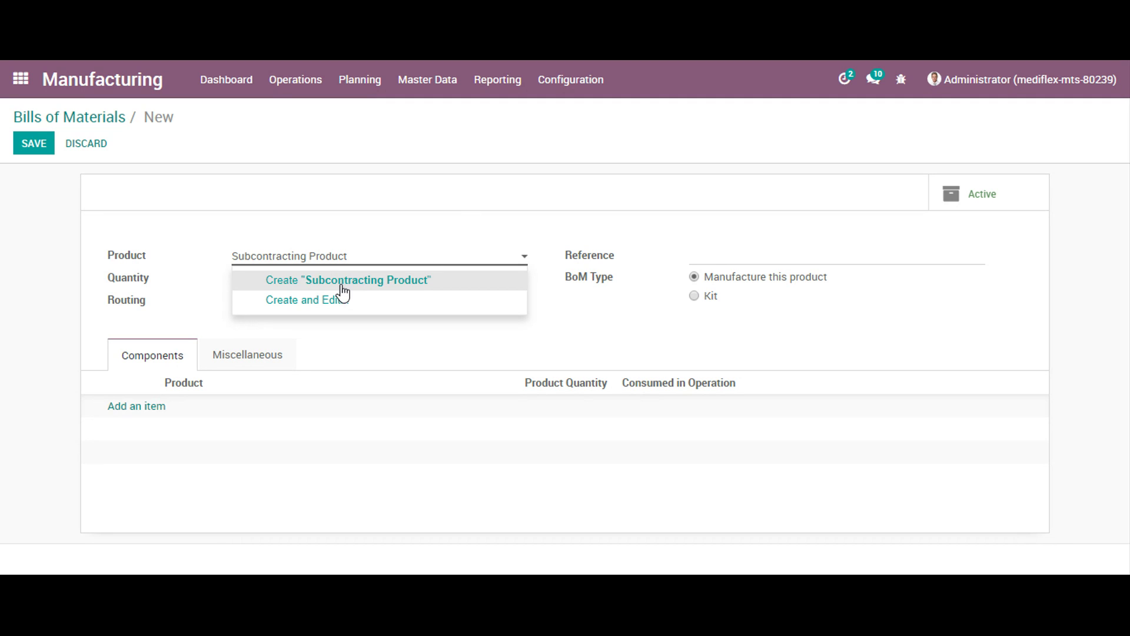
left_click(322, 300)
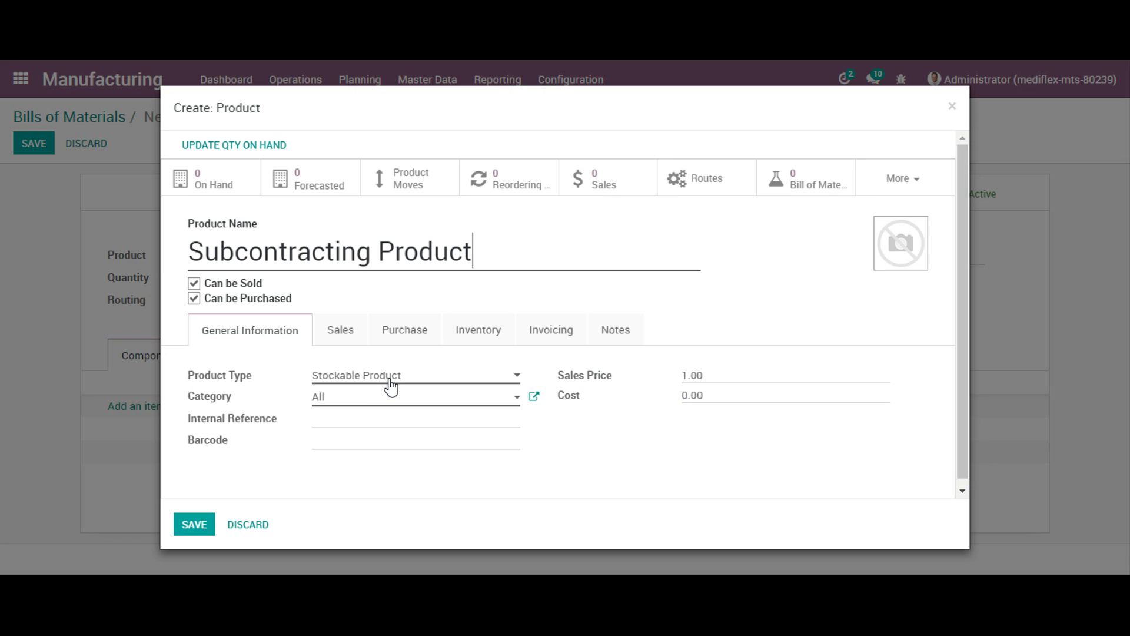
- Set the new product's cost to 50 and sales price to 100, keeping the category All, and save it
double_click(703, 395)
type("50")
key("shift+Tab")
type("0")
key("BackSpace")
type("10")
left_click(370, 406)
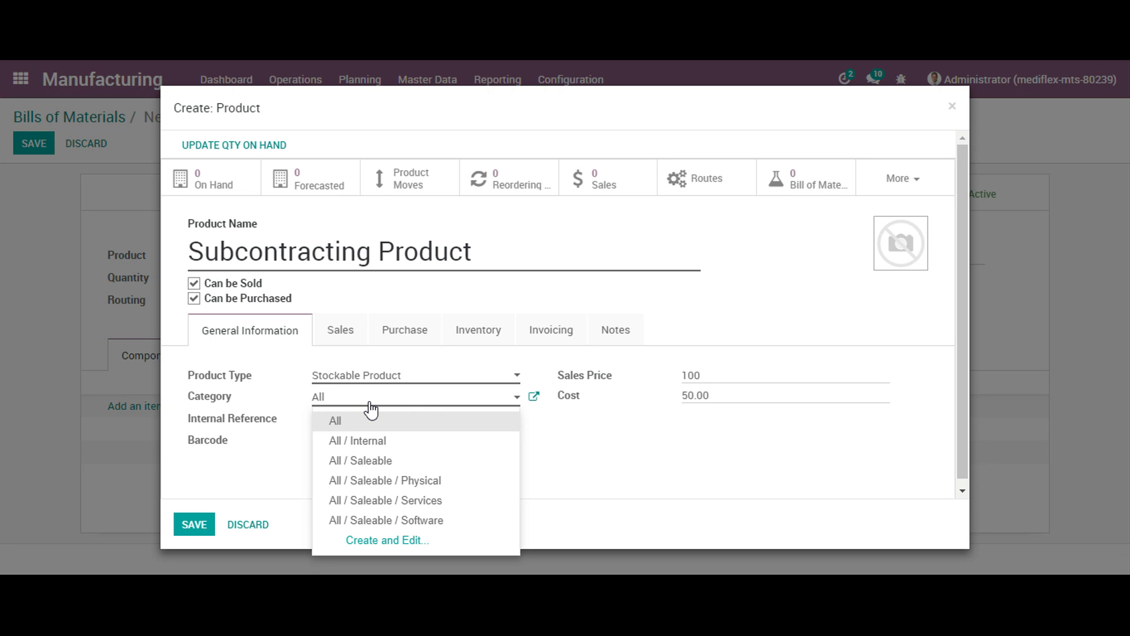
left_click(616, 452)
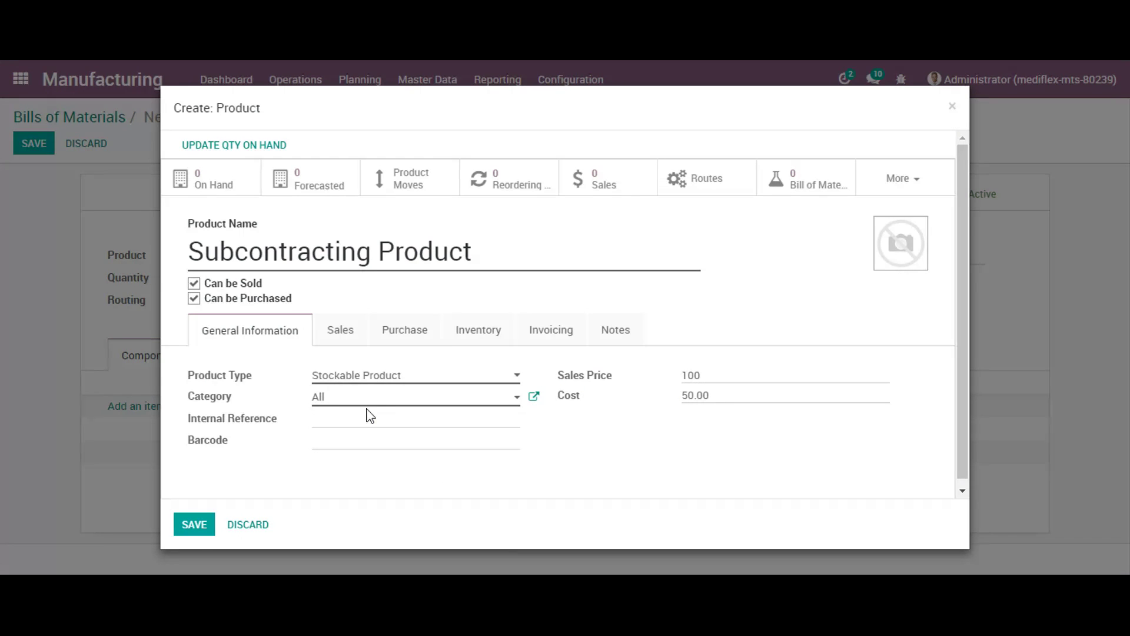
left_click(195, 533)
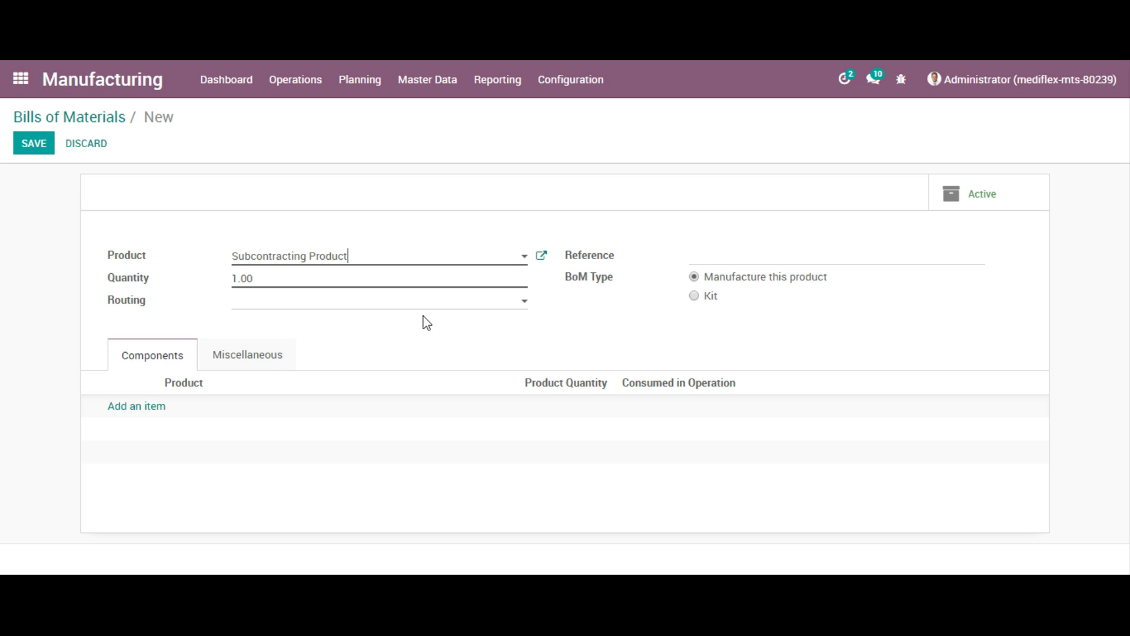
- Review the saved product's record and set the bill of materials' routing to Custom Assembly Line
left_click(543, 257)
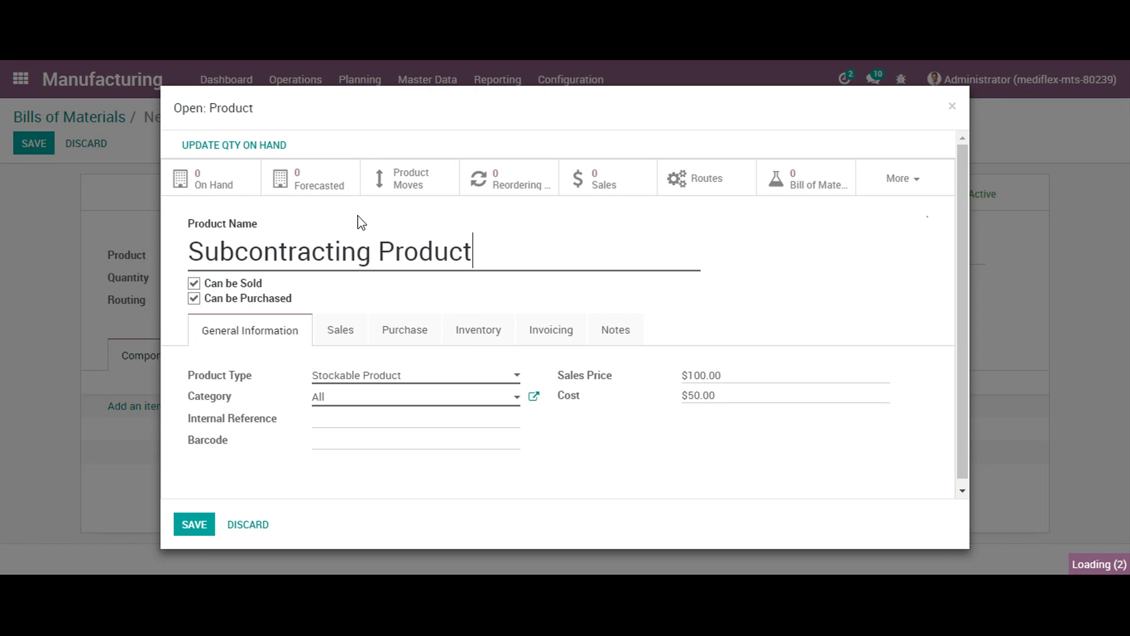
left_click(248, 525)
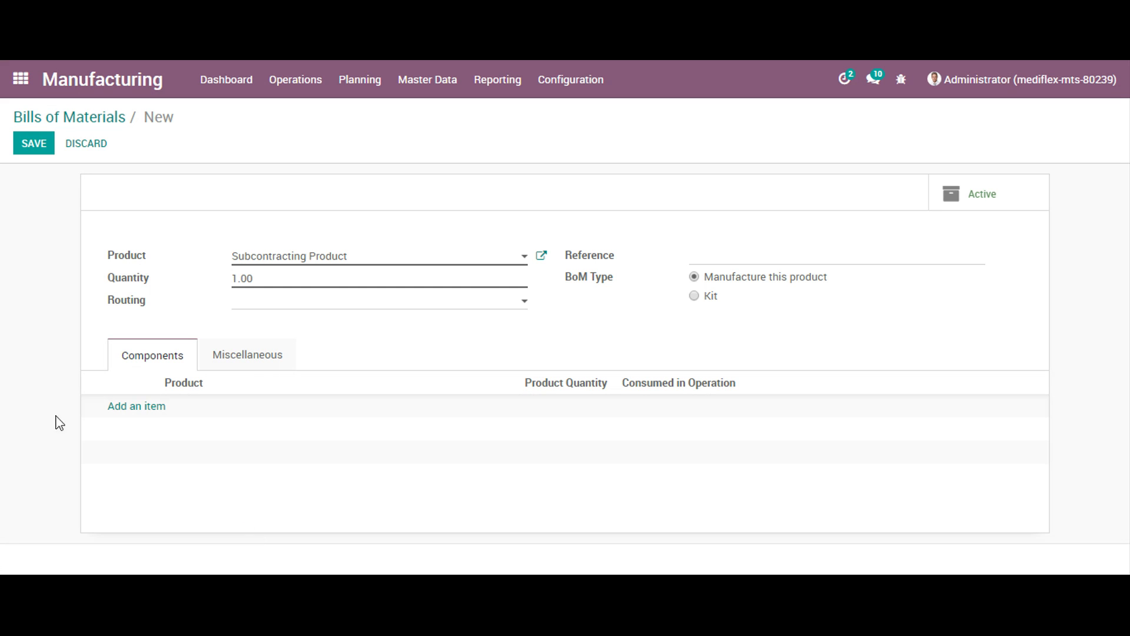
left_click(317, 305)
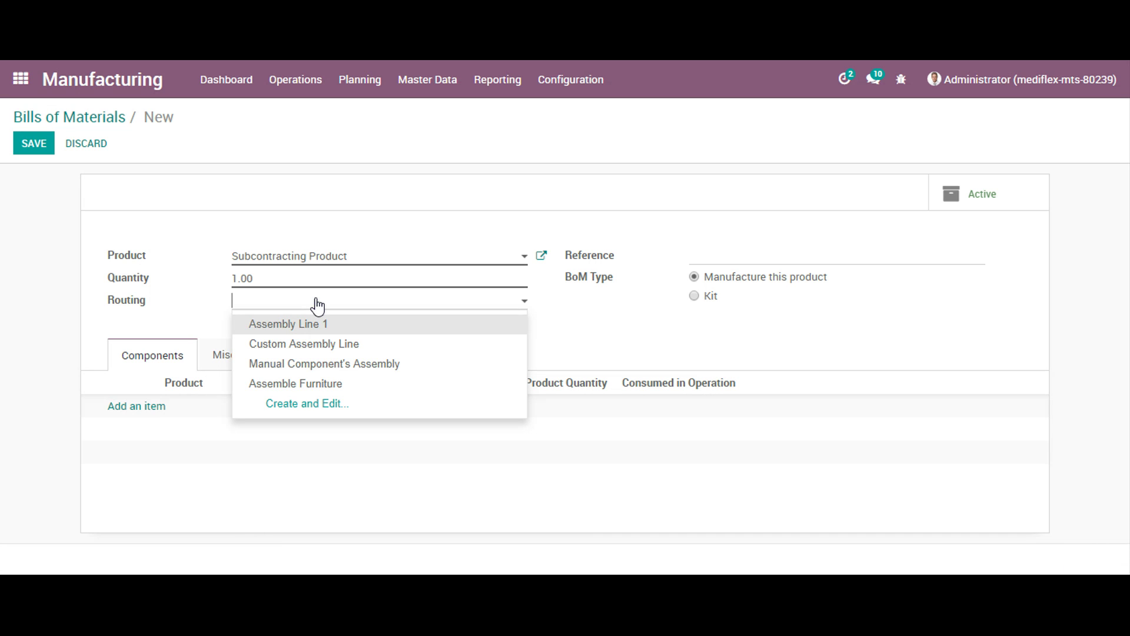
left_click(337, 345)
- Add a newly created component product, Raw Material 1, with a cost of 10 and not allowed to be sold
left_click(141, 408)
left_click(177, 412)
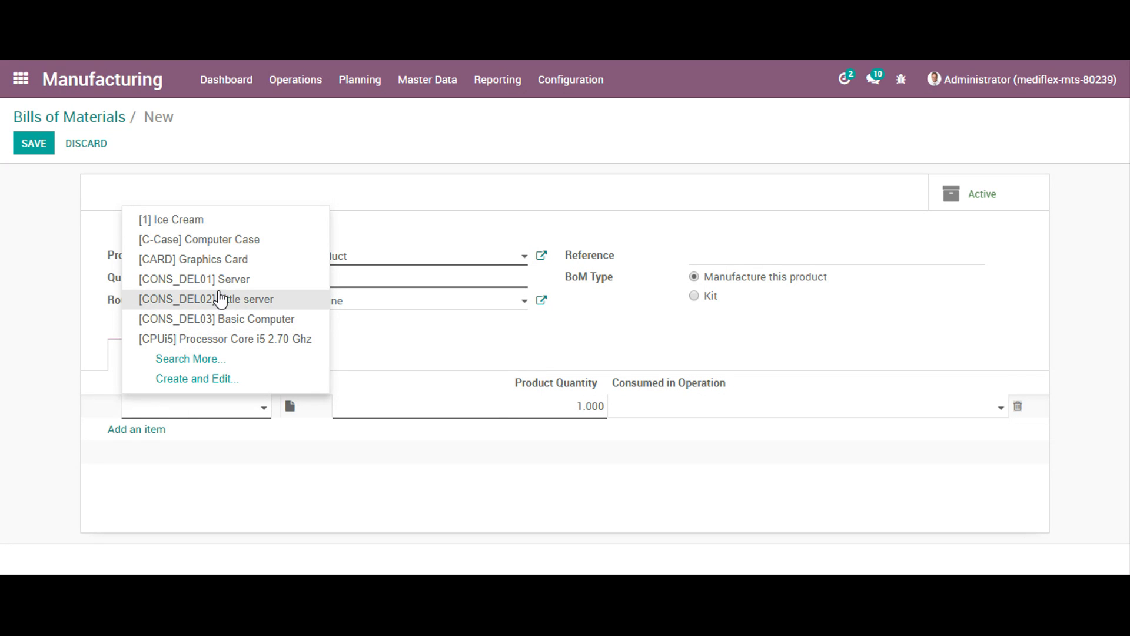
type("w ")
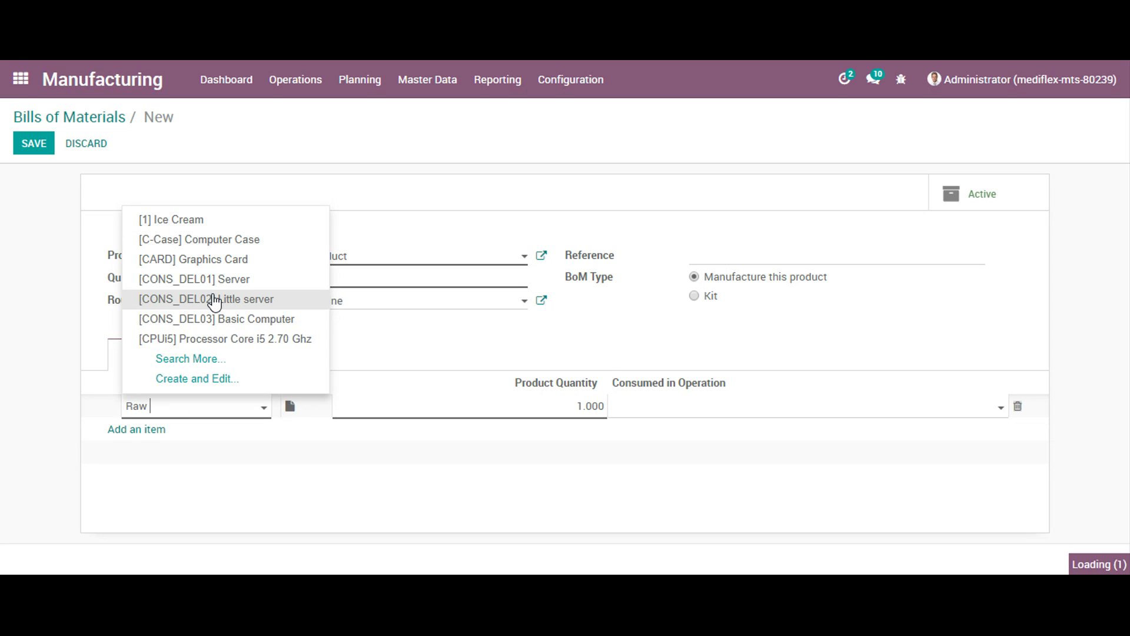
type("Material 1")
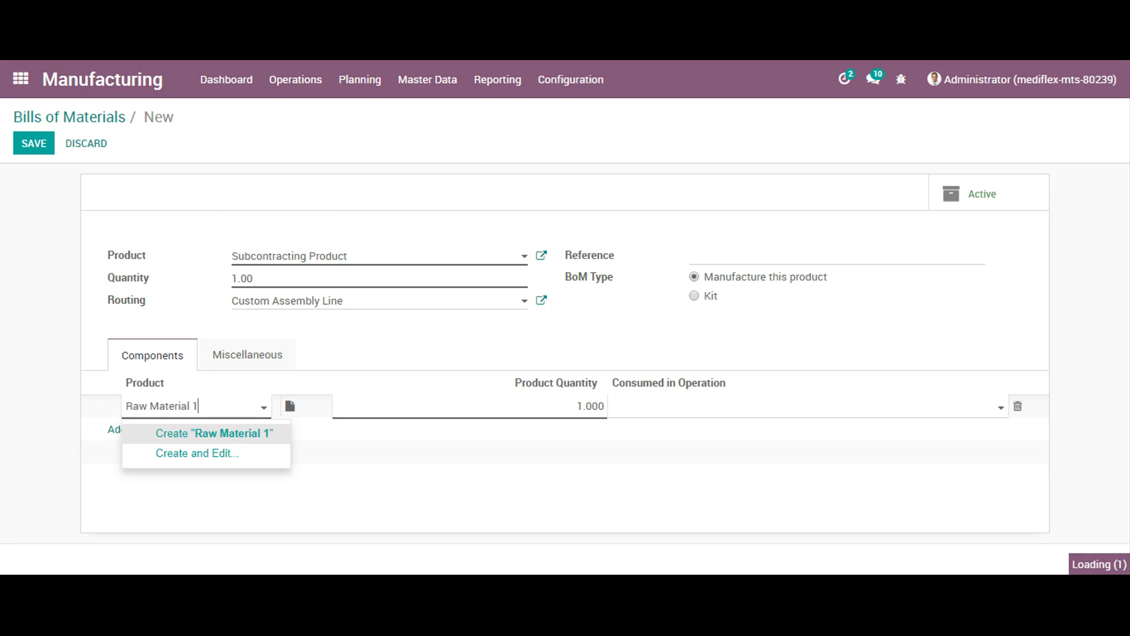
left_click(229, 454)
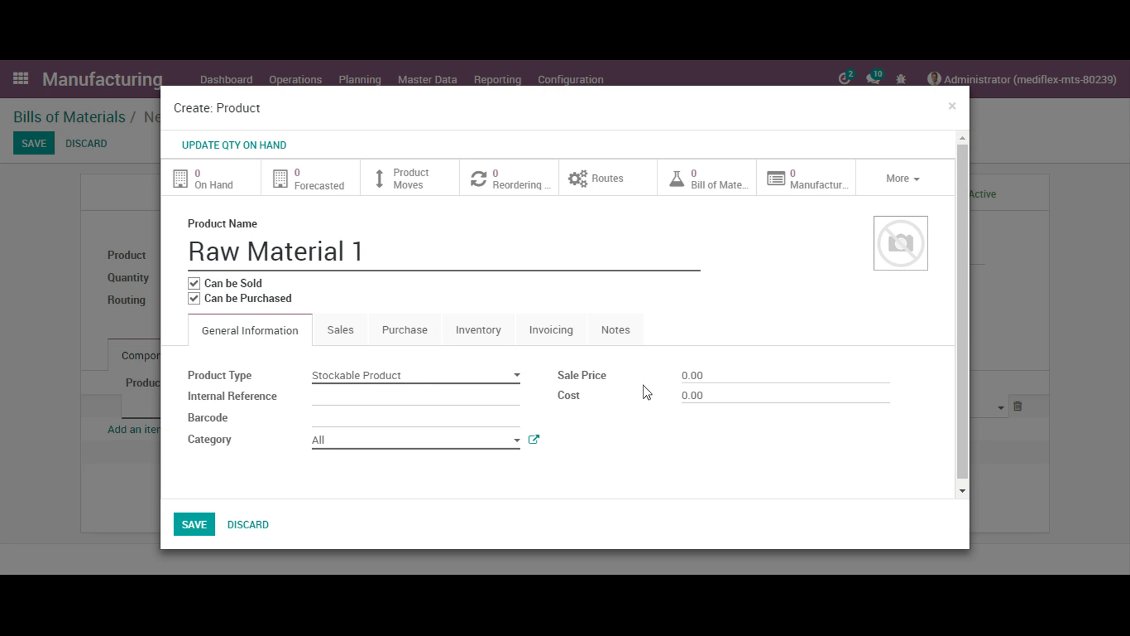
double_click(693, 396)
type("2")
left_click(195, 284)
left_click(195, 524)
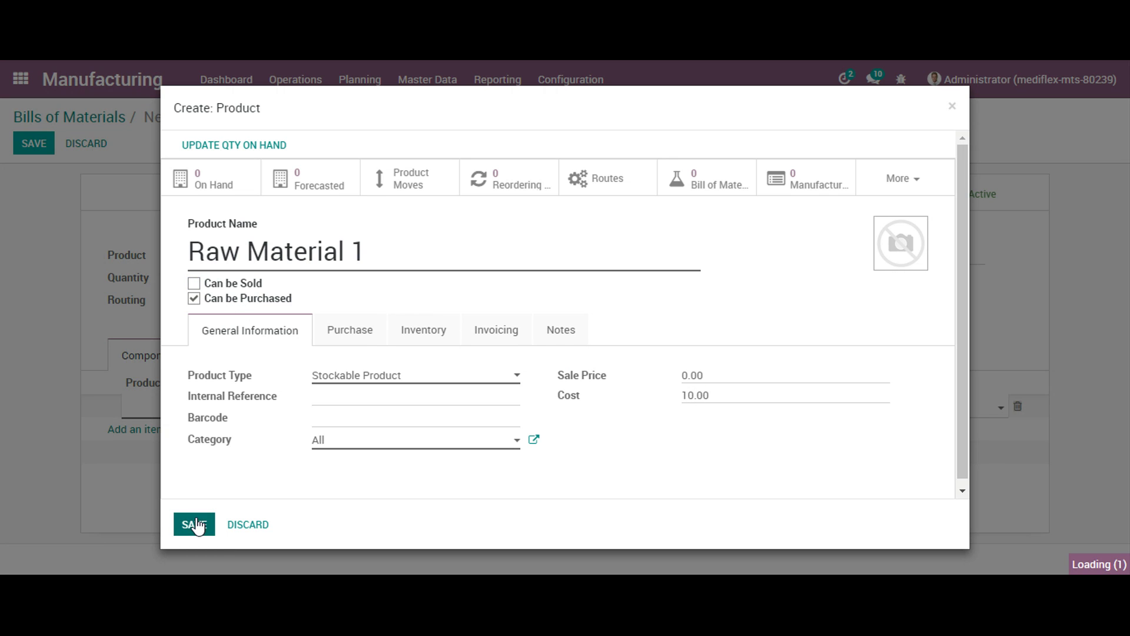
- Add a second newly created component product, Raw Material 2, with a cost of 9 and not allowed to be sold
left_click(145, 436)
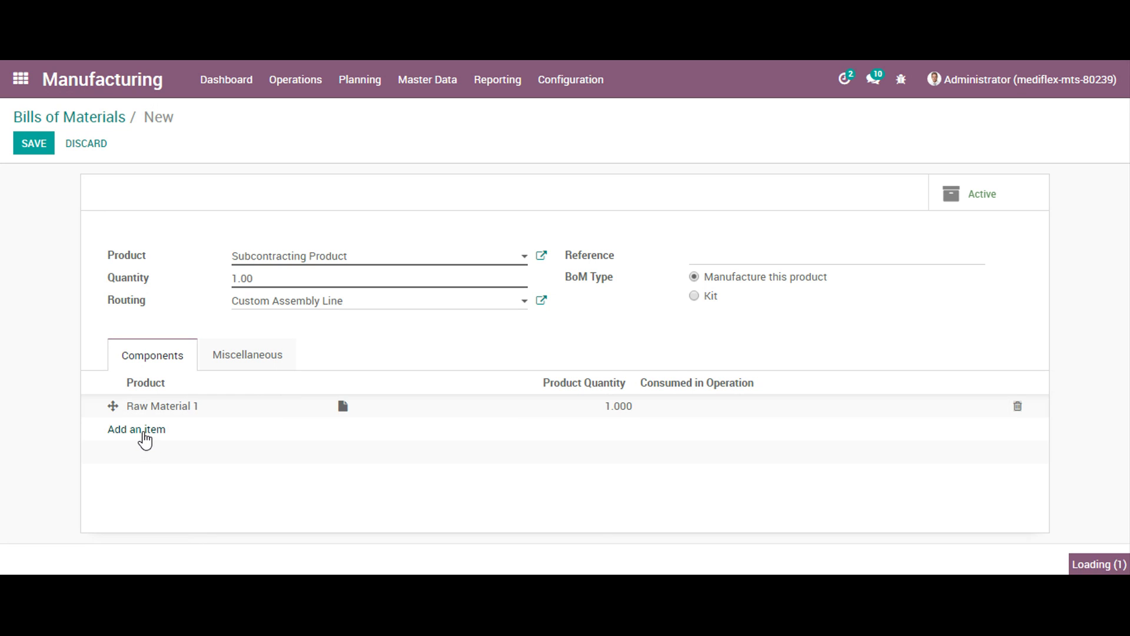
type("R")
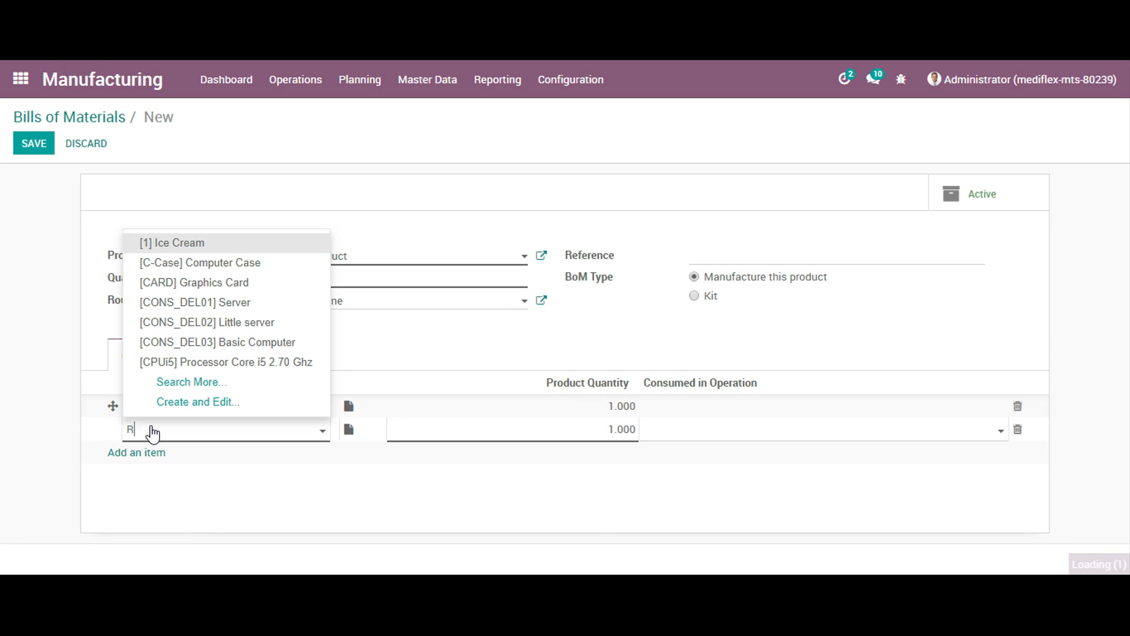
type("aw Material 2")
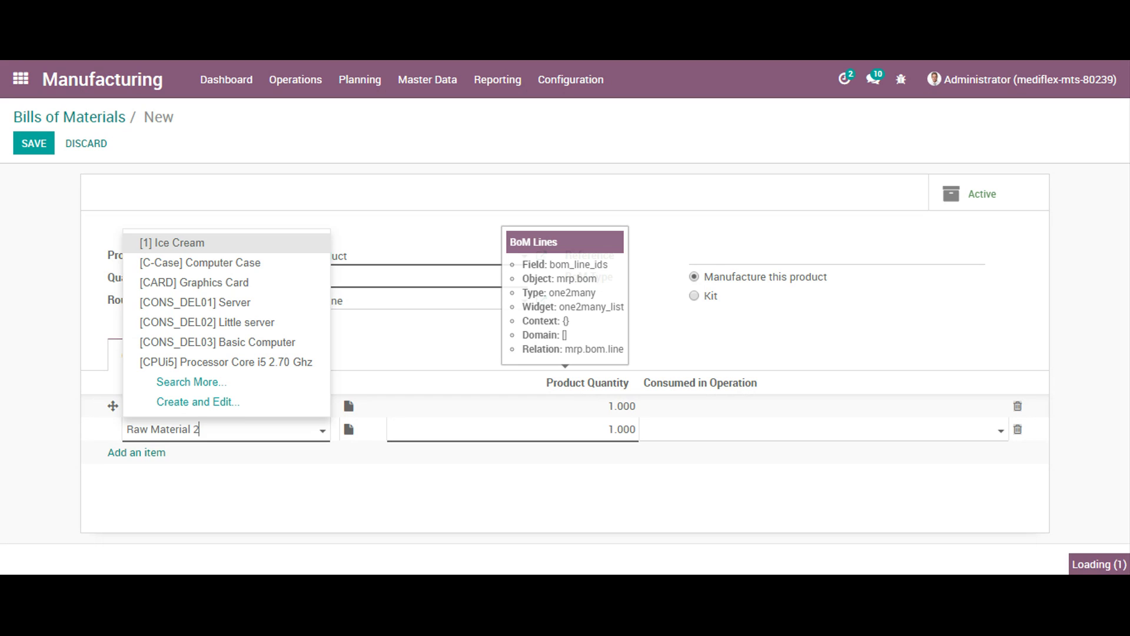
left_click(215, 476)
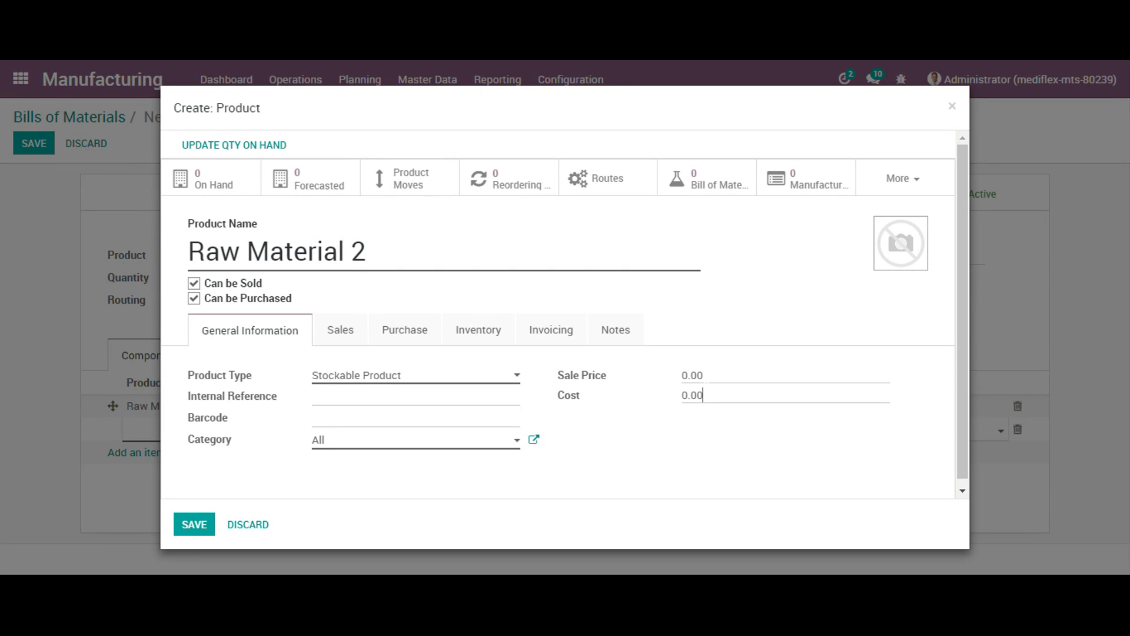
left_click(703, 396)
type("9")
left_click(193, 283)
left_click(198, 518)
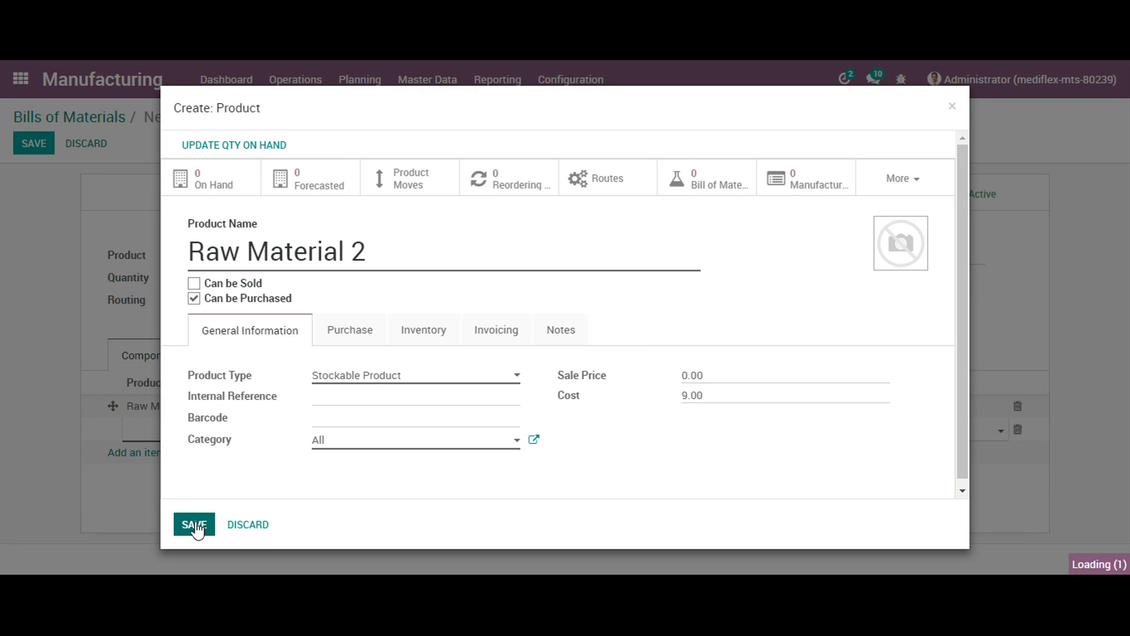
- Assign Raw Material 1 to the Packing operation and Raw Material 2 to Testing, and save the bill of materials
left_click(715, 414)
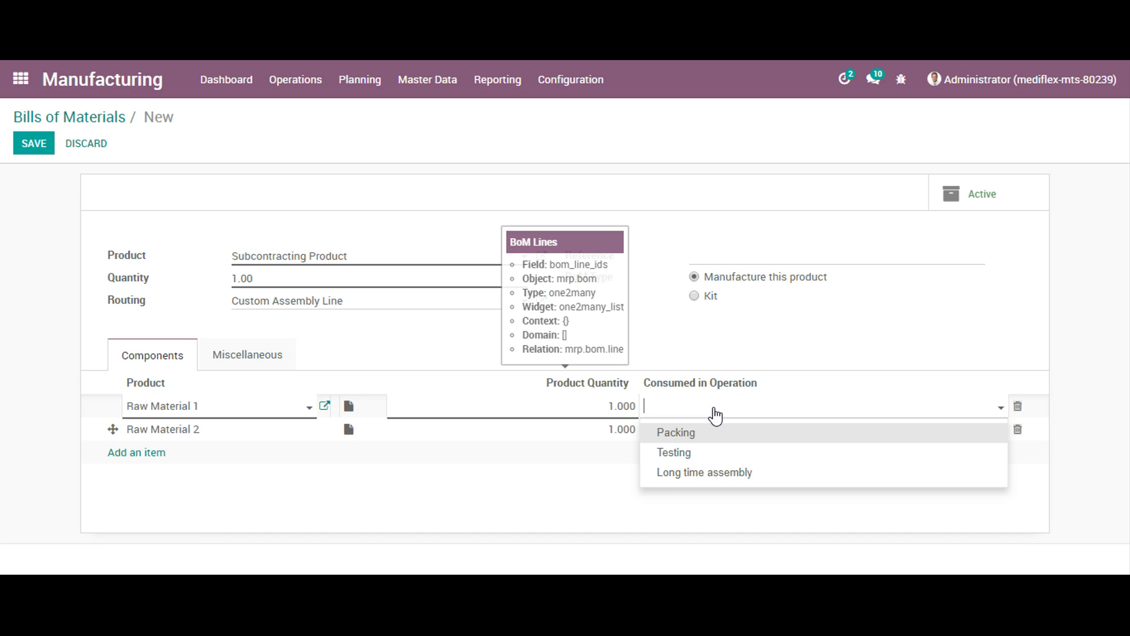
left_click(719, 434)
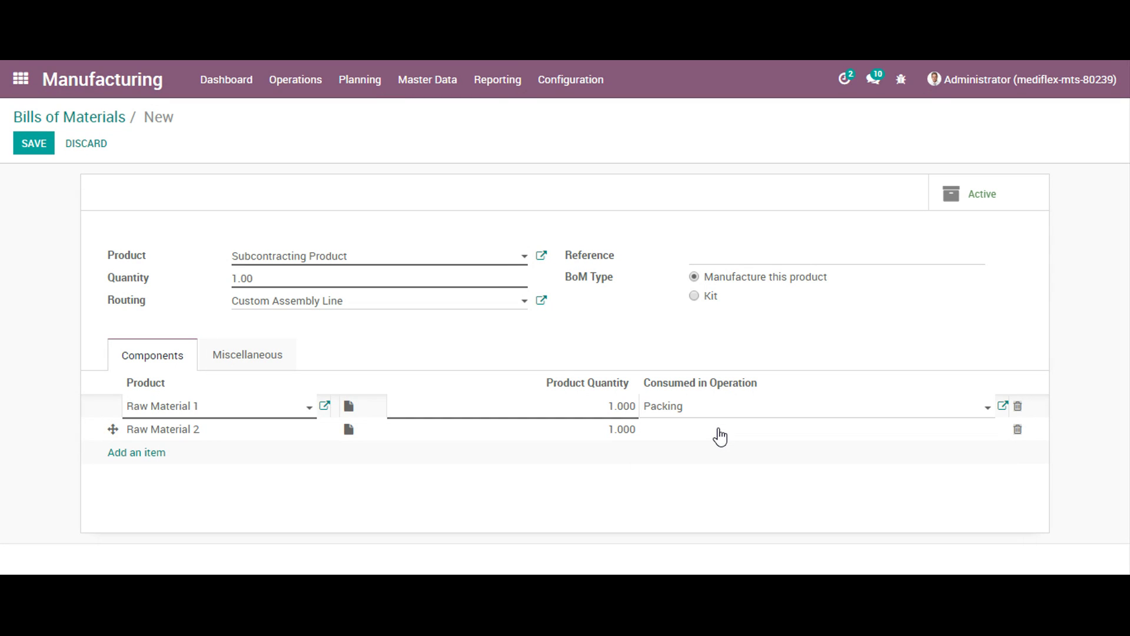
left_click(720, 433)
left_click(719, 435)
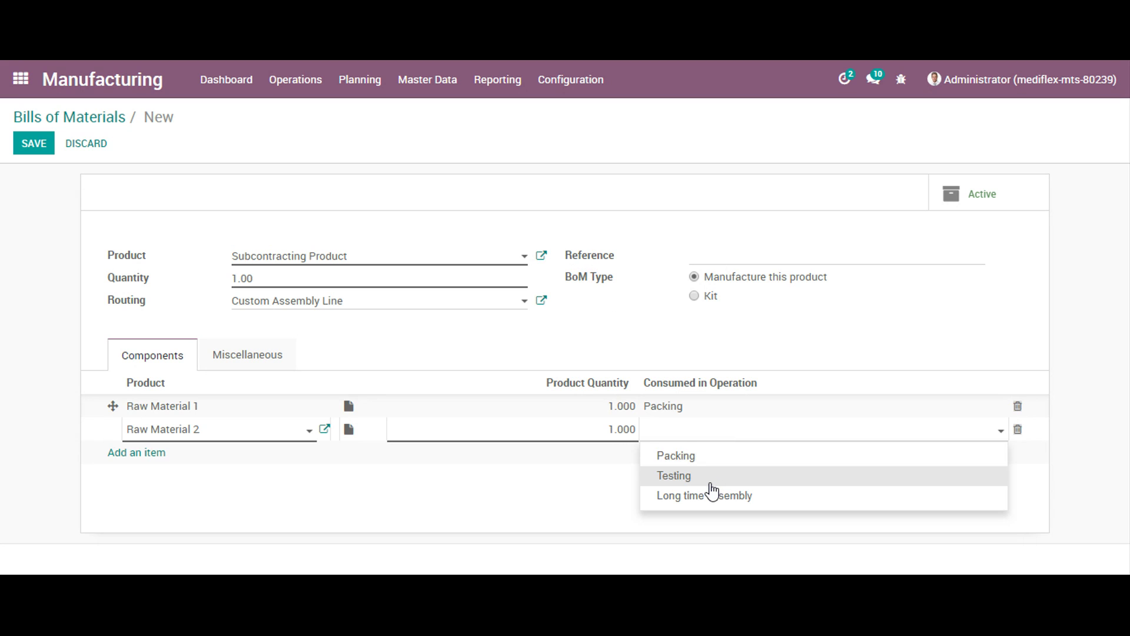
left_click(712, 477)
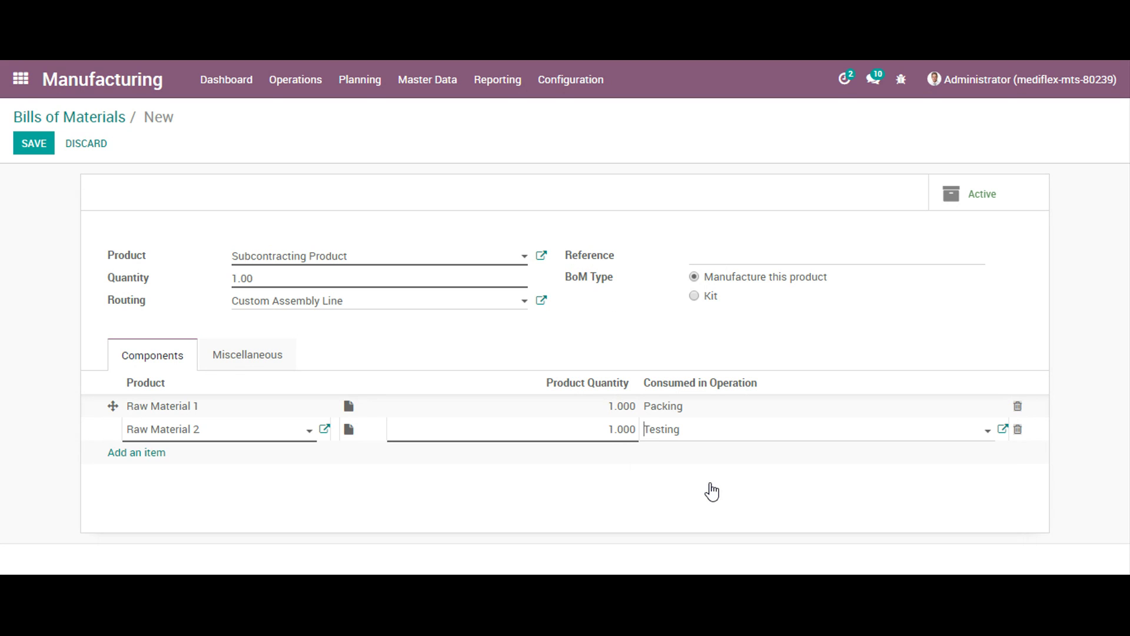
left_click(41, 297)
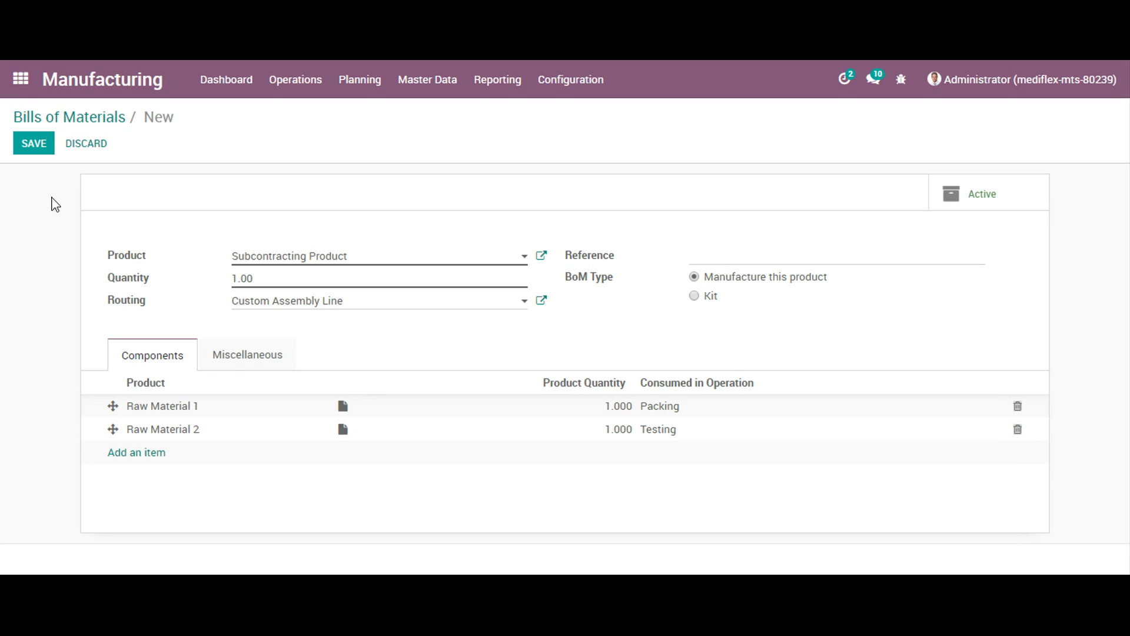
left_click(37, 154)
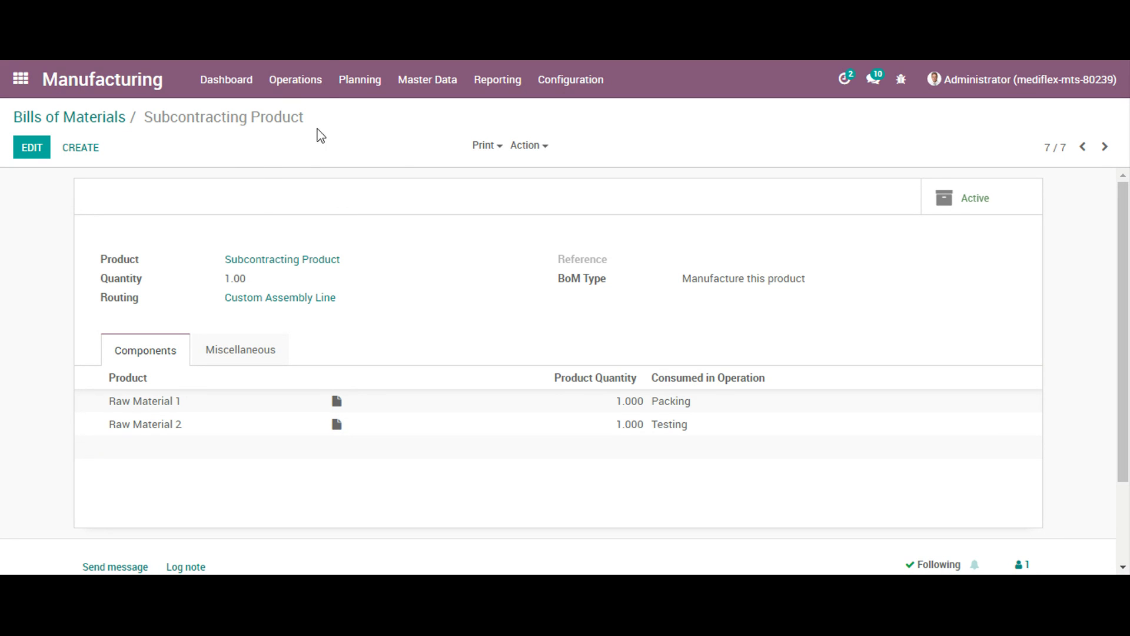
- Create and save a manufacturing order for 10 units of Subcontracting Product
left_click(281, 89)
left_click(293, 113)
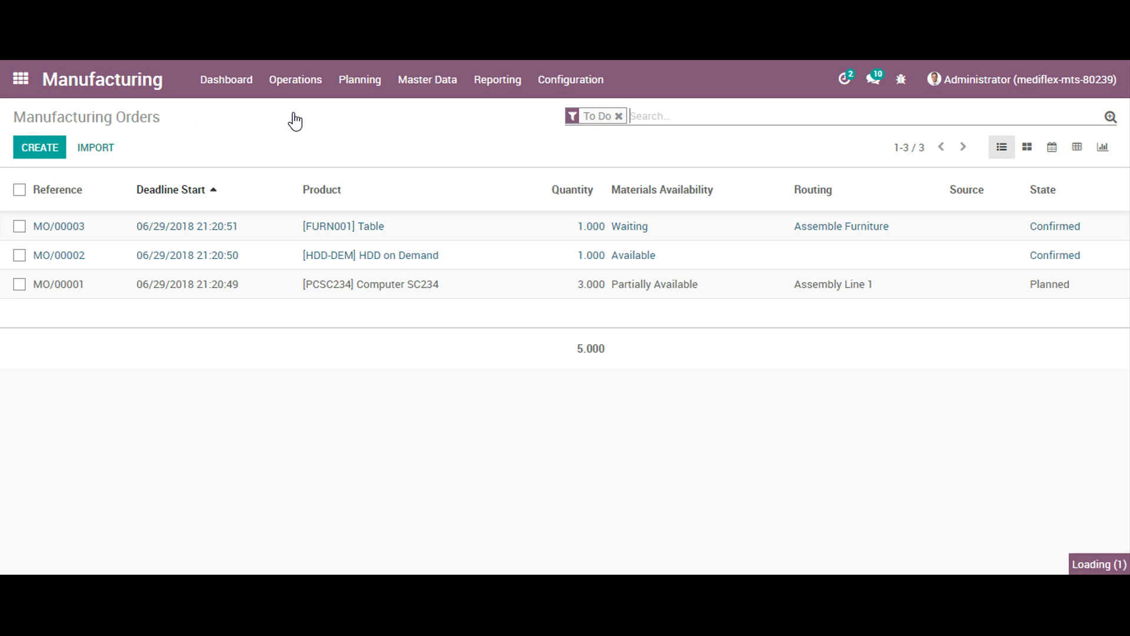
left_click(54, 150)
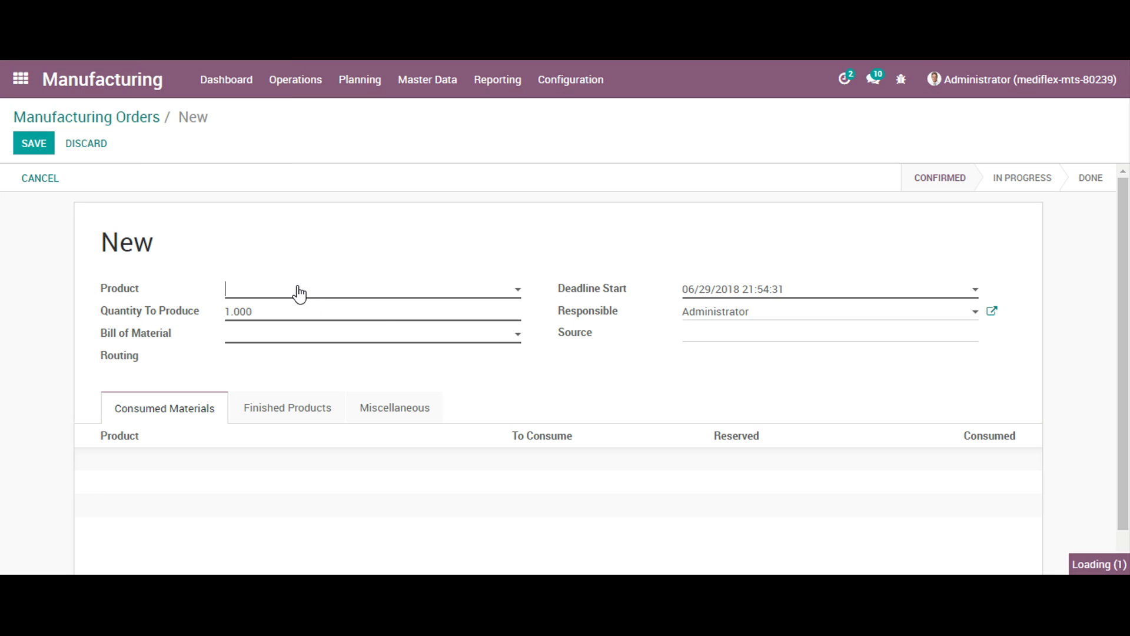
left_click(299, 293)
type("subcon")
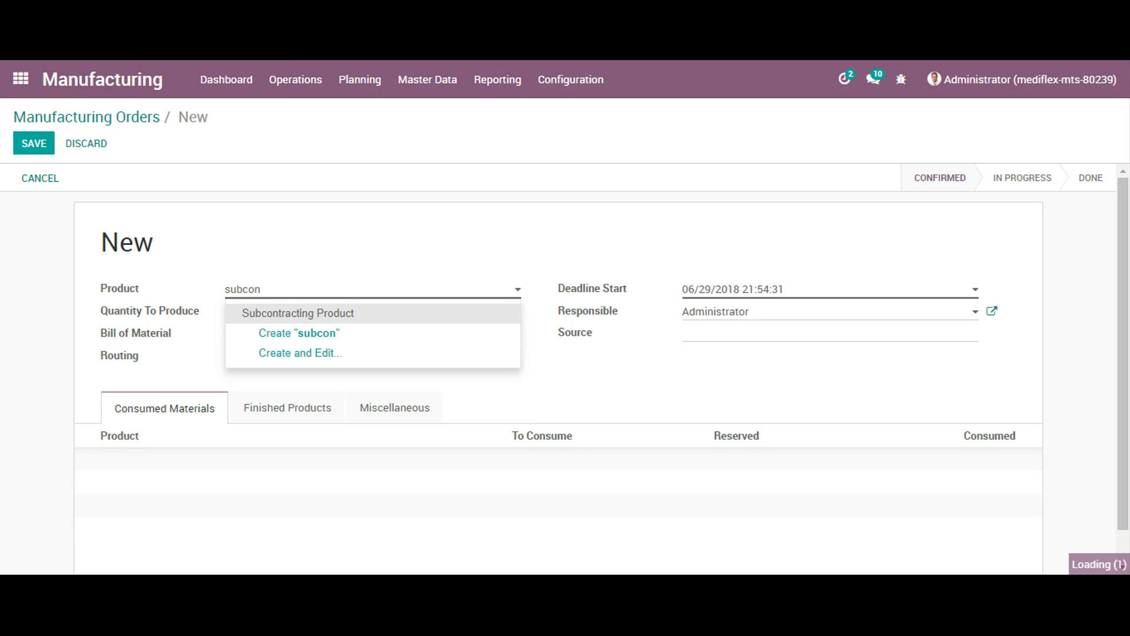
left_click(313, 314)
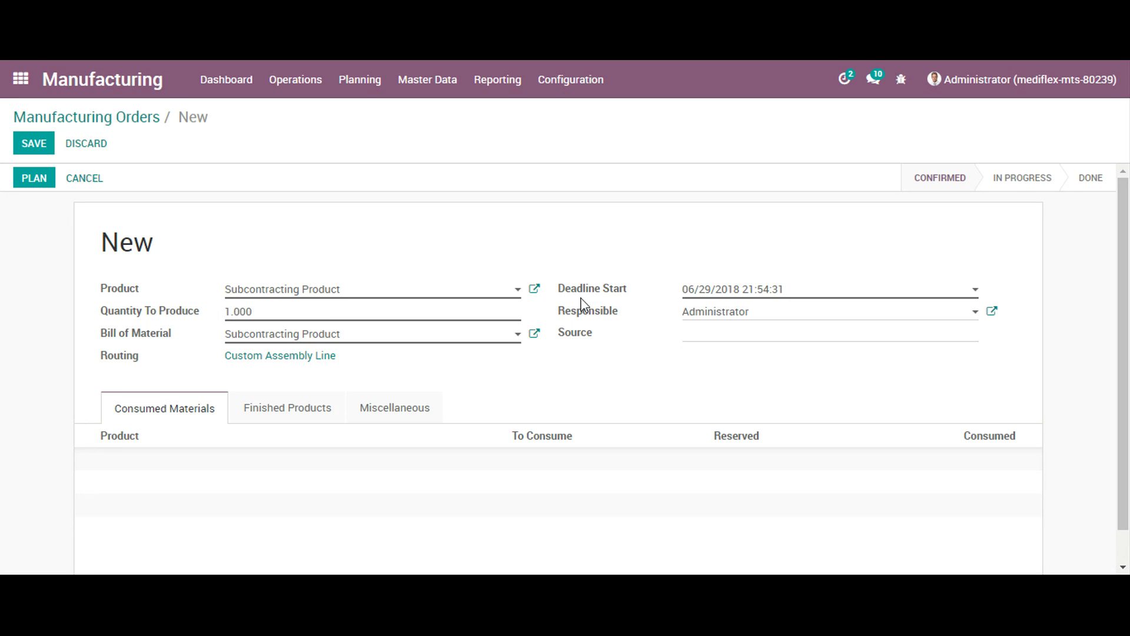
key("Tab")
type("1")
left_click(39, 151)
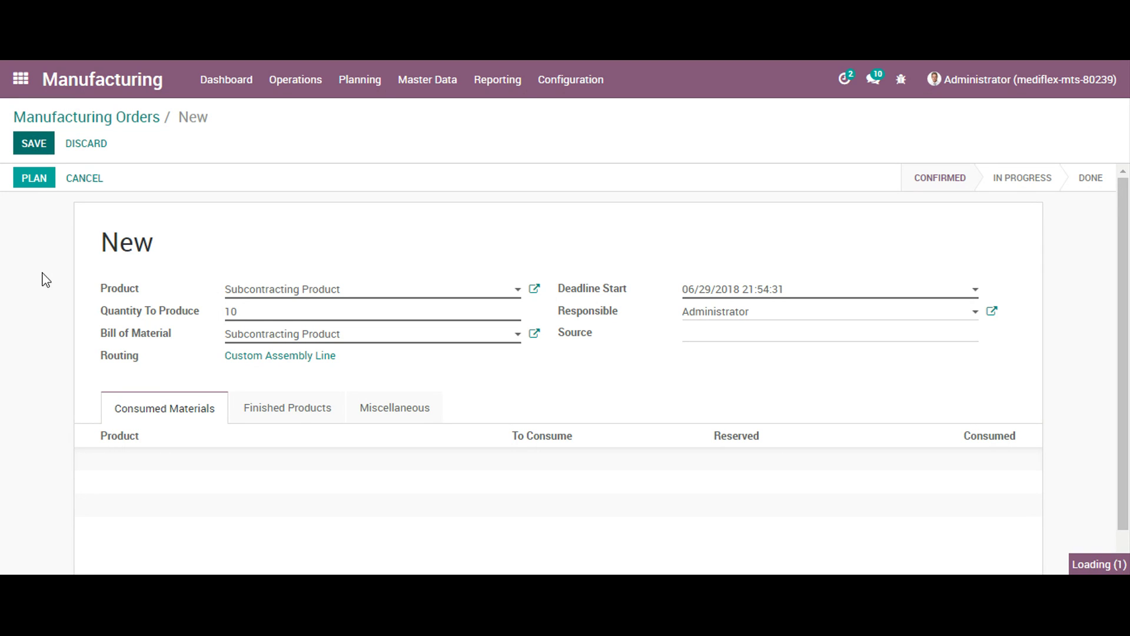
left_click(117, 190)
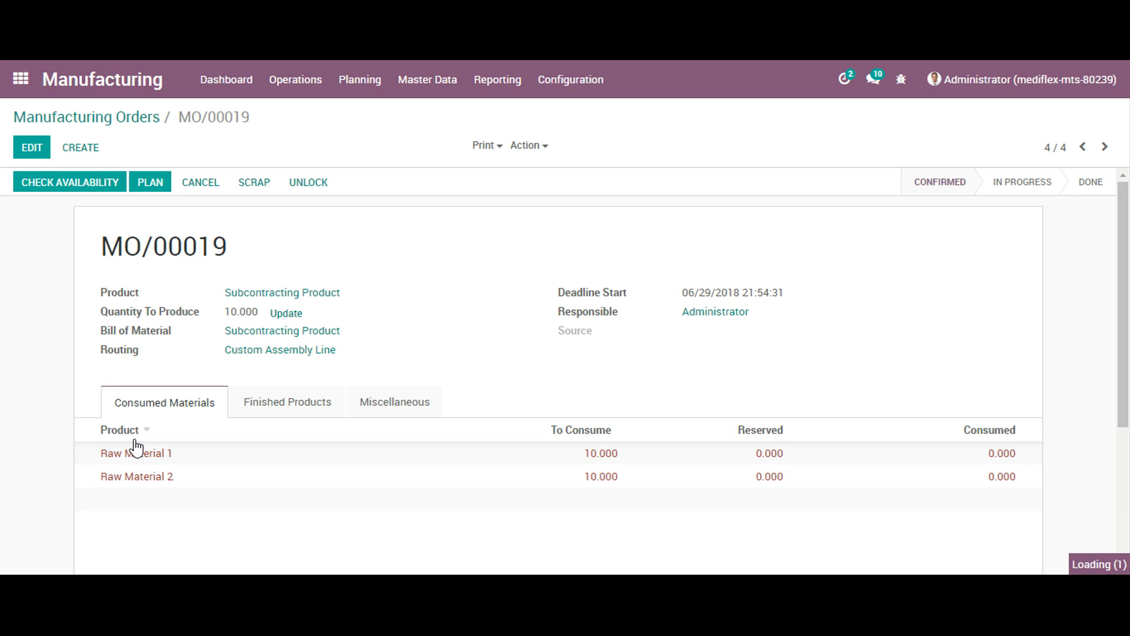
- Open Raw Material 1 from the order's consumed materials and update its quantity on hand to 50
left_click(137, 462)
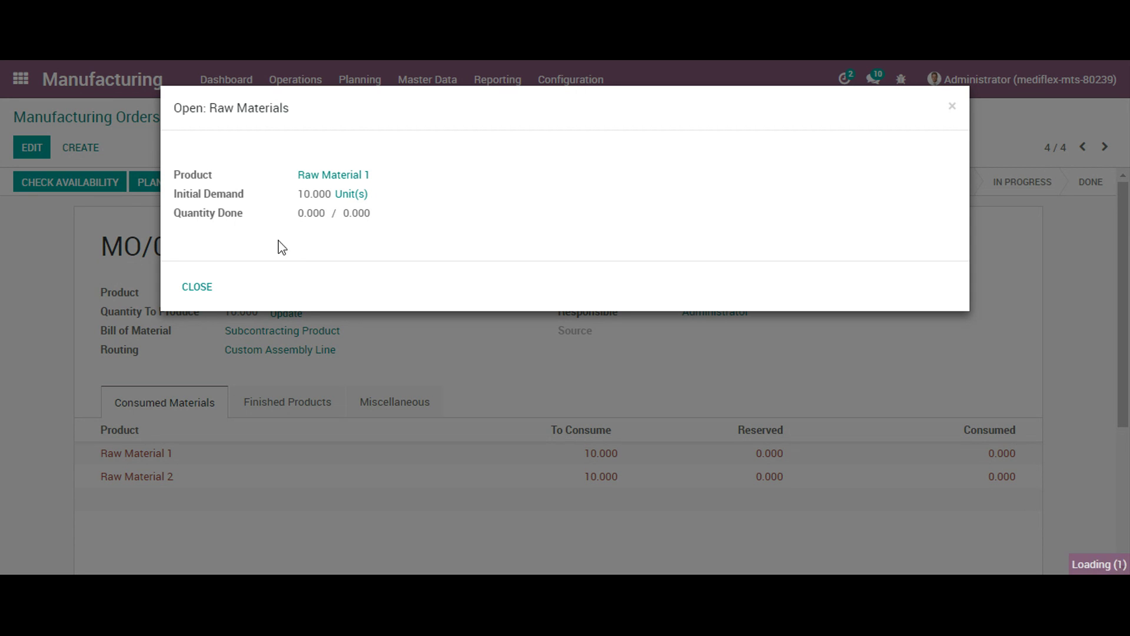
left_click(197, 287)
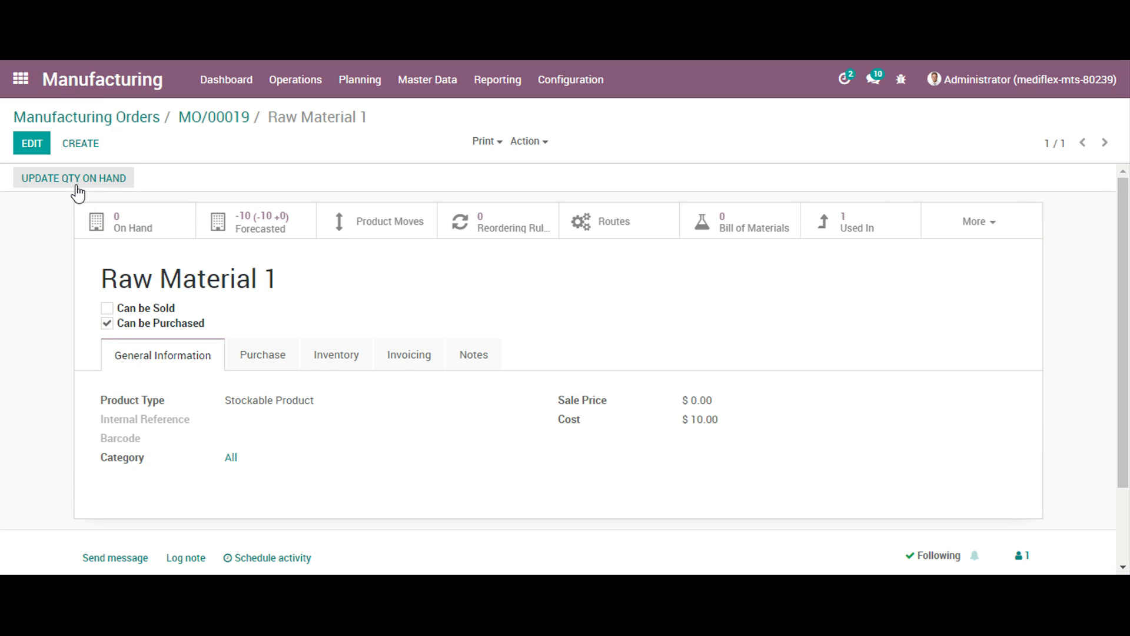
left_click(76, 186)
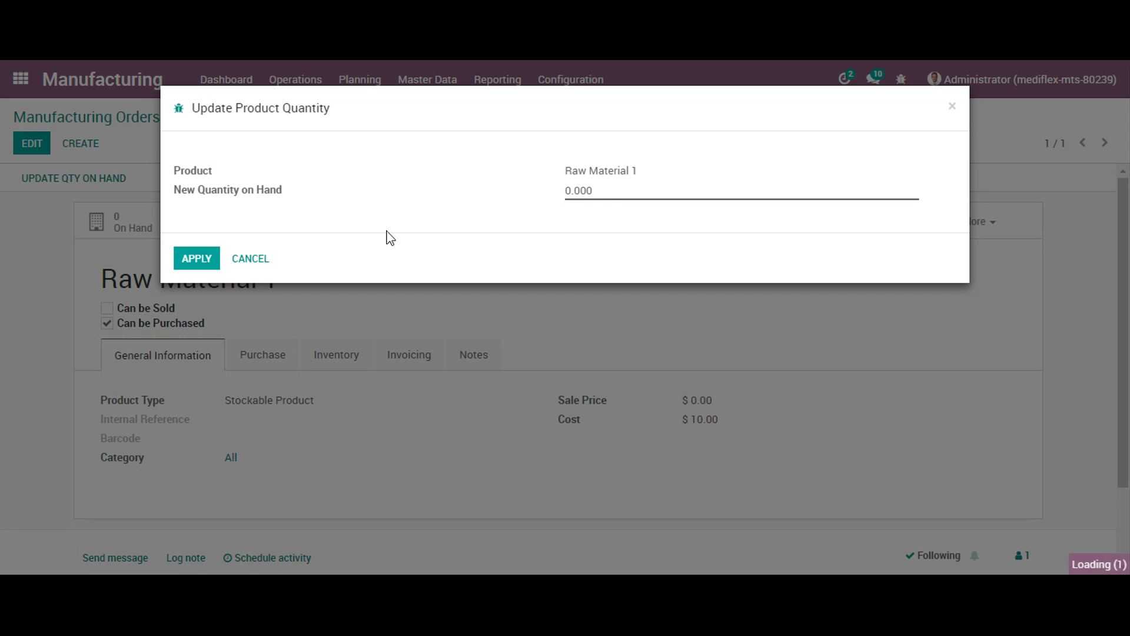
double_click(609, 194)
type("50")
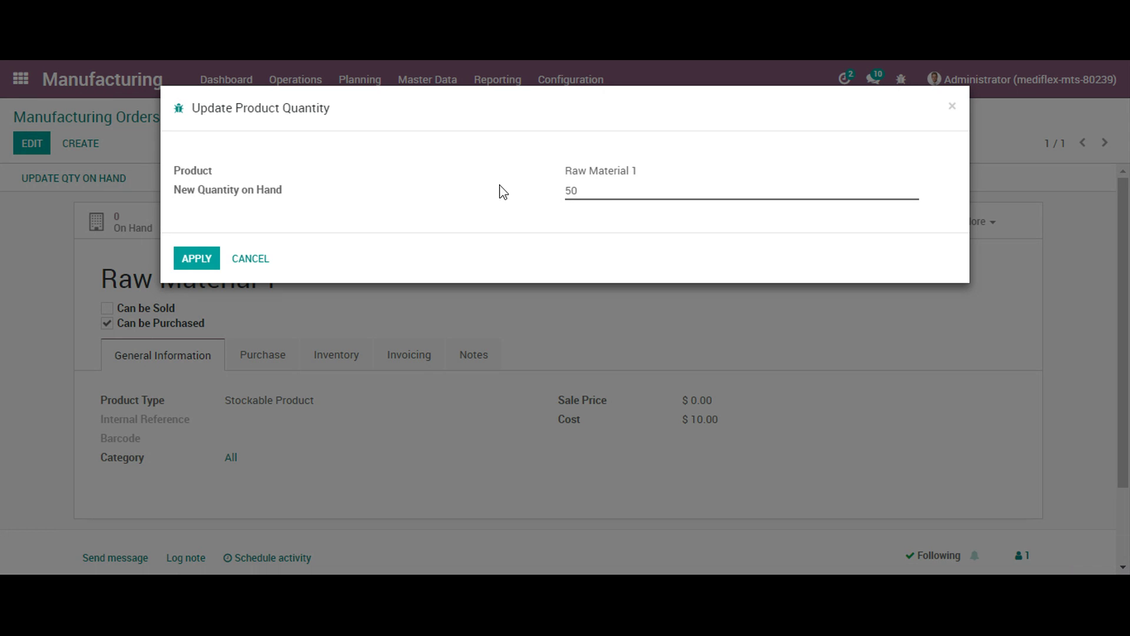
left_click(203, 259)
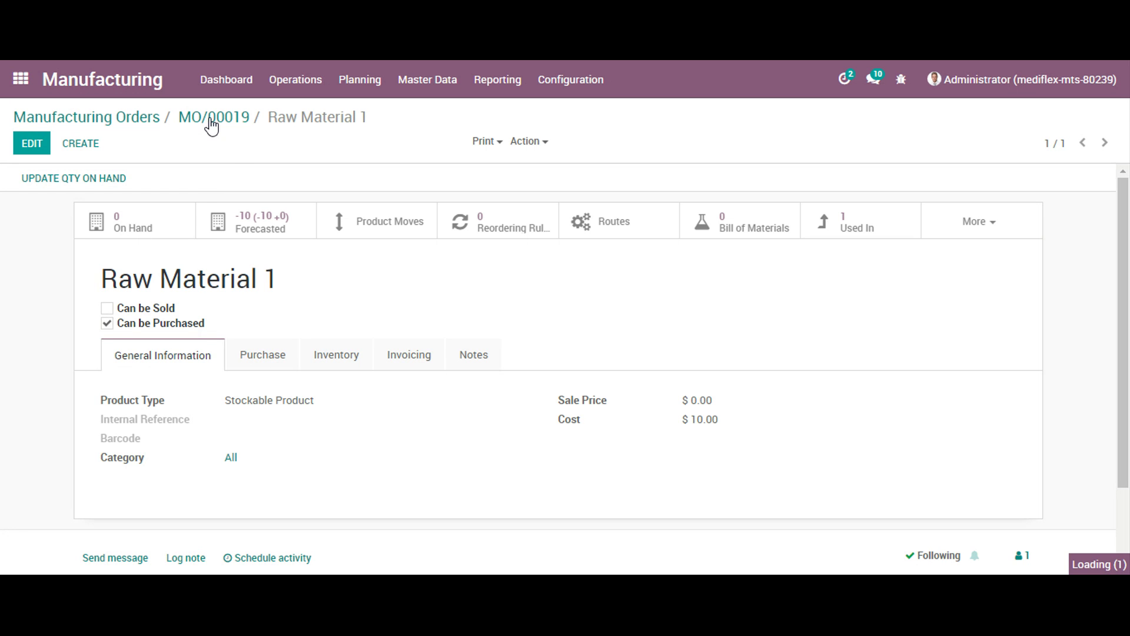
- Open Raw Material 2 from the manufacturing order's consumed materials and update its quantity on hand to 70
left_click(212, 119)
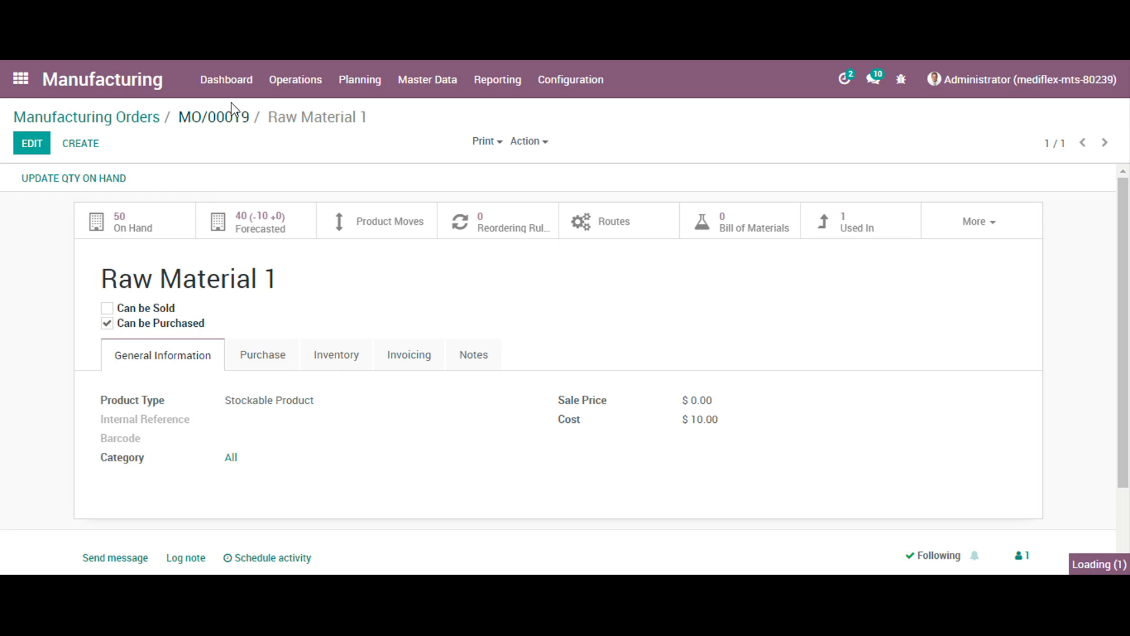
left_click(169, 482)
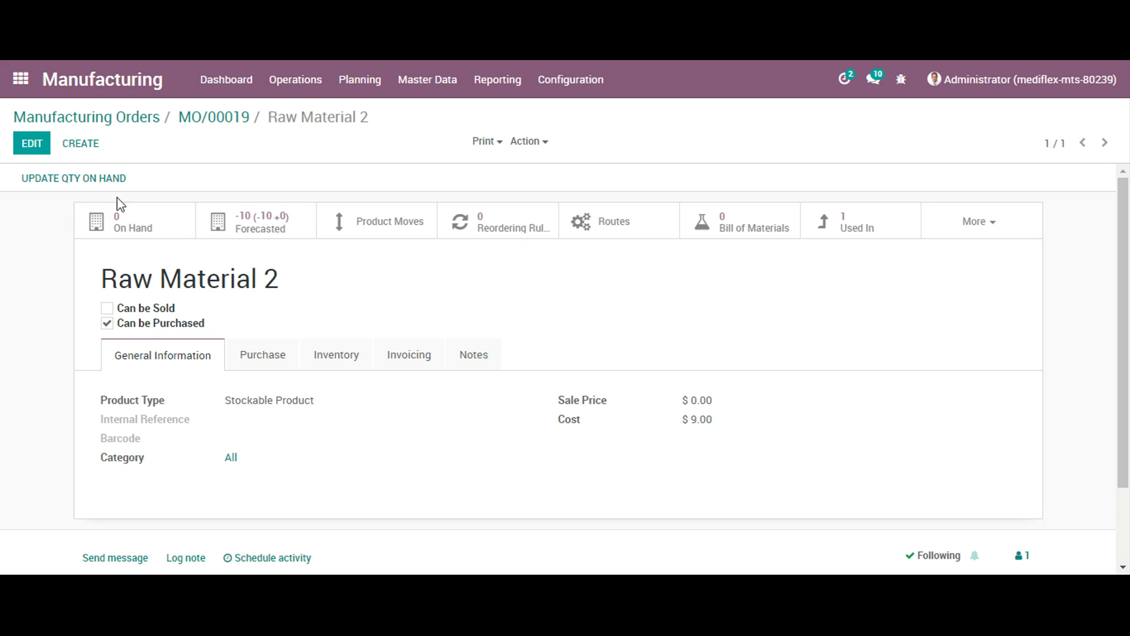
left_click(78, 185)
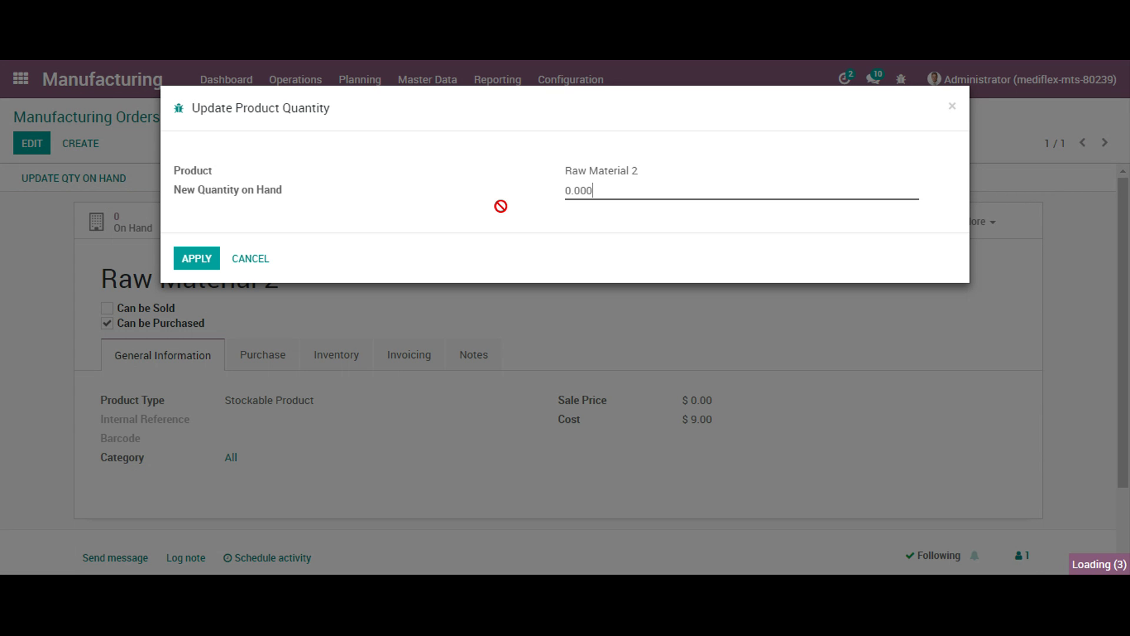
key("ctrl+a")
type("70")
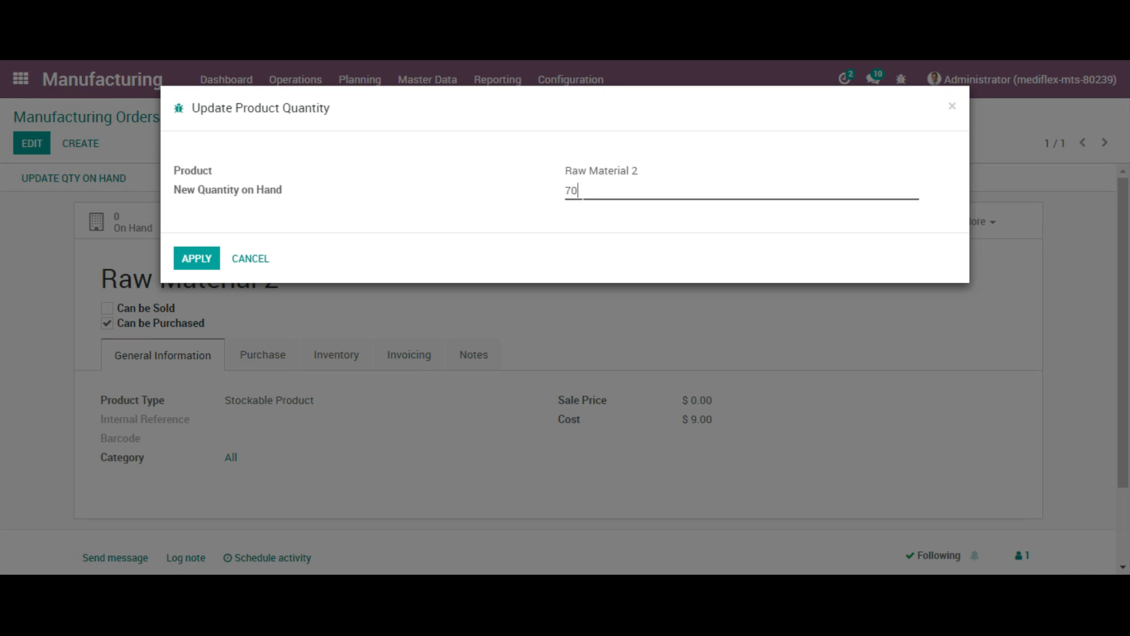
left_click(216, 257)
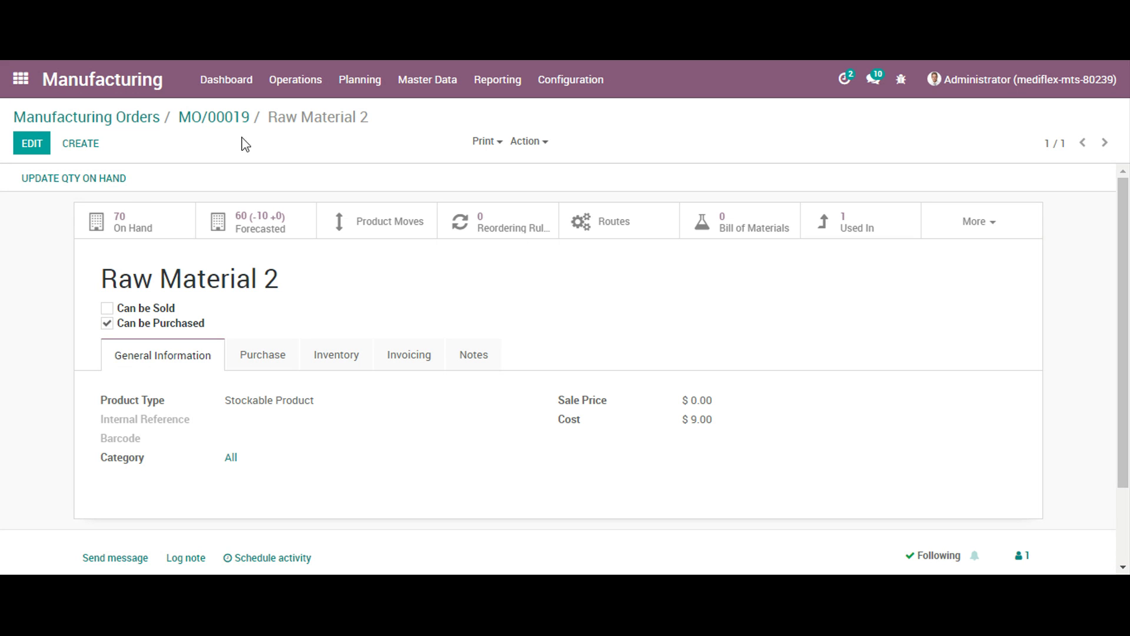
- Check material availability on the Subcontracting Product manufacturing order and plan its work orders
left_click(238, 118)
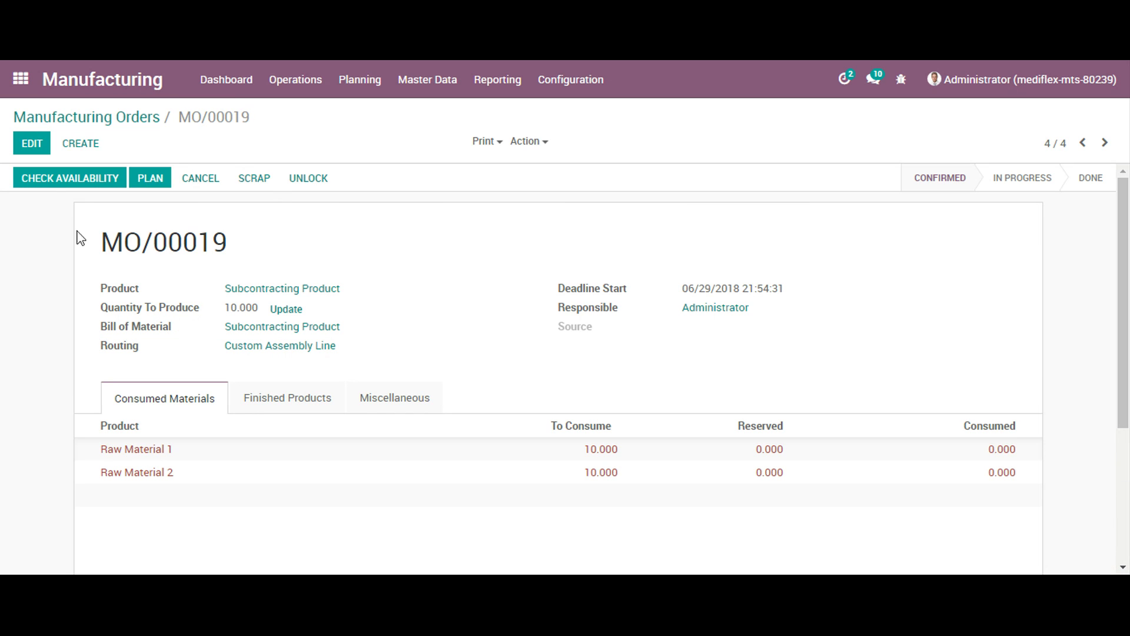
left_click(44, 186)
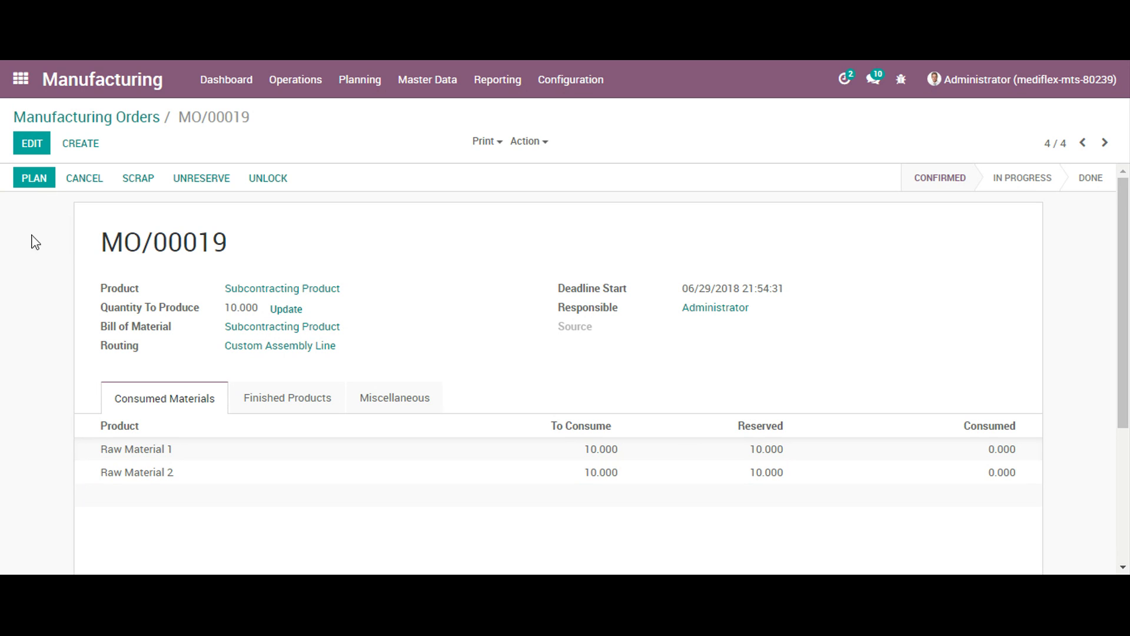
left_click(41, 192)
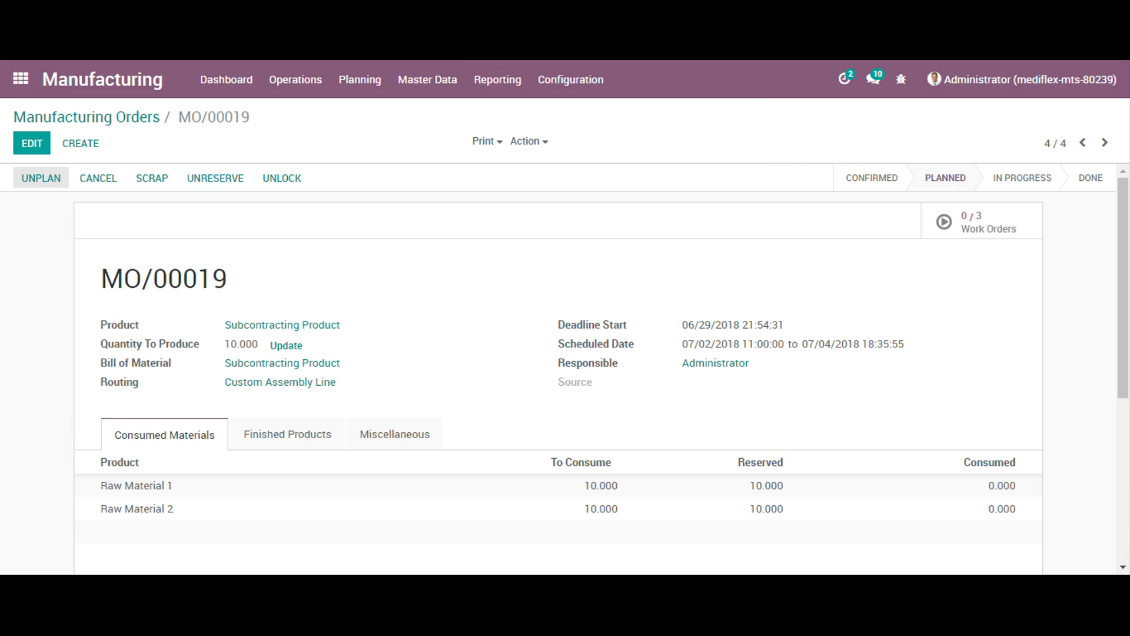
- Process the Packing work order, unblock its work center, continue production and mark the work order as done
left_click(967, 236)
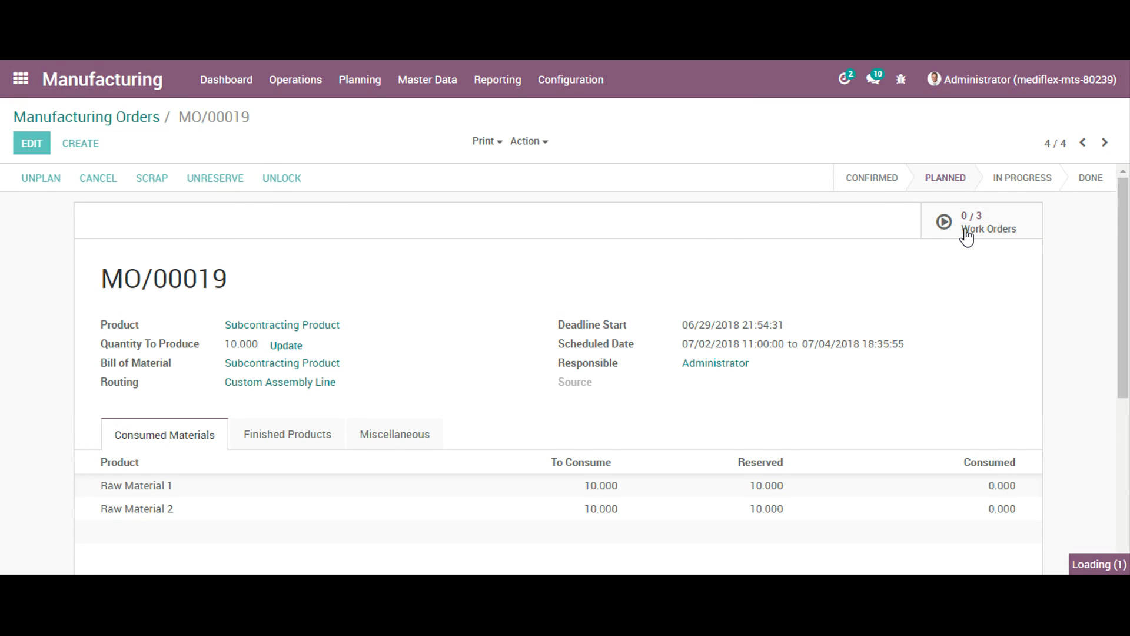
left_click(306, 240)
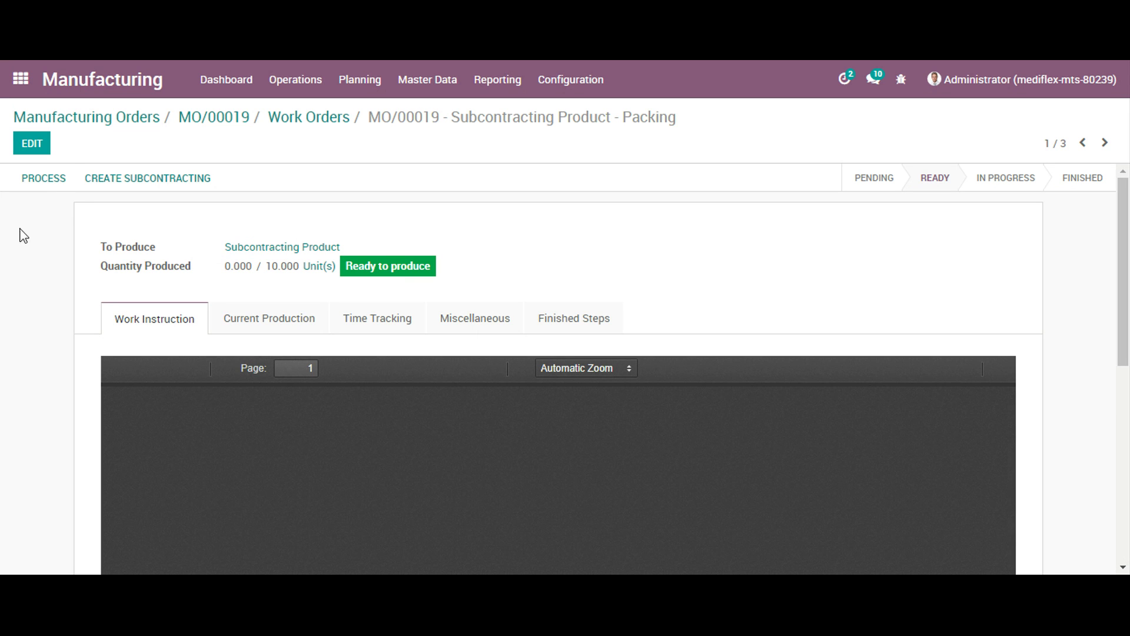
left_click(50, 182)
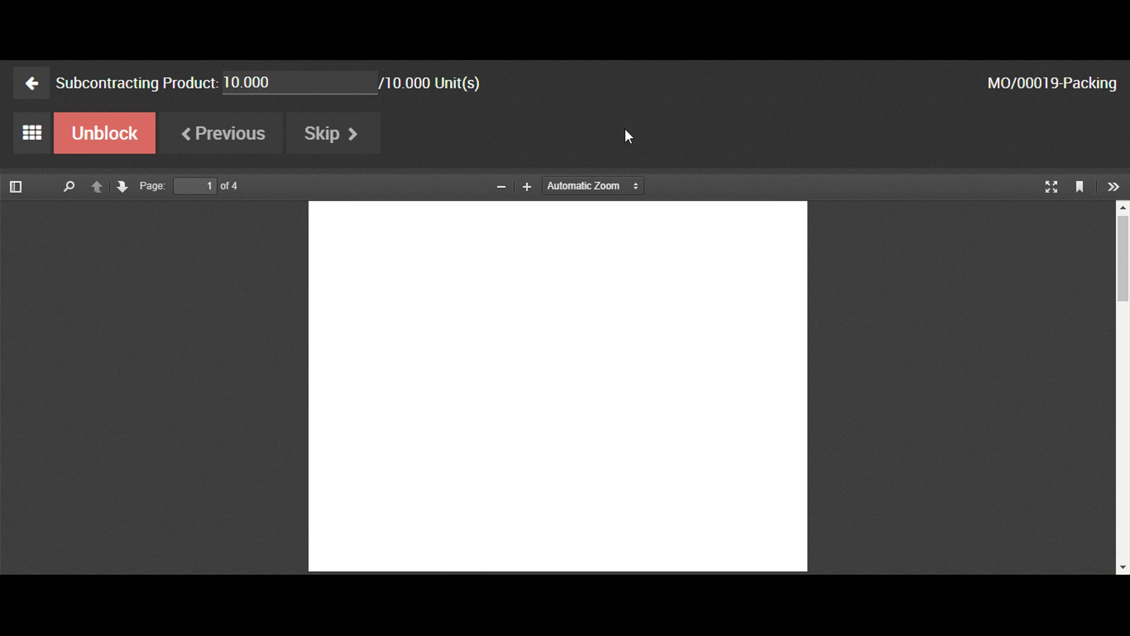
left_click(1113, 186)
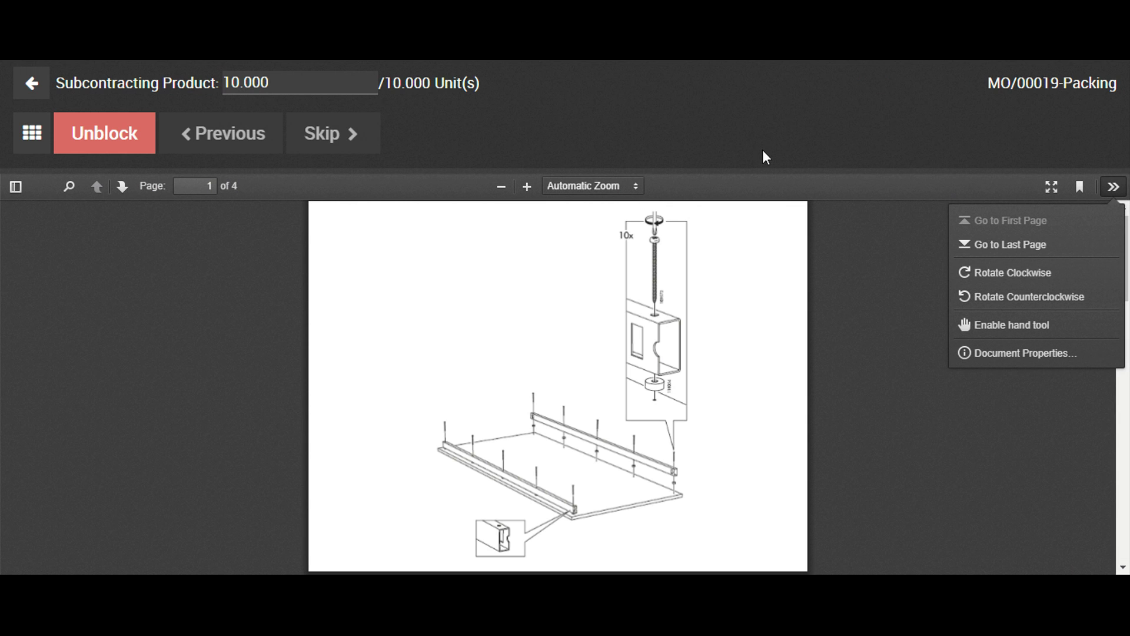
left_click(76, 131)
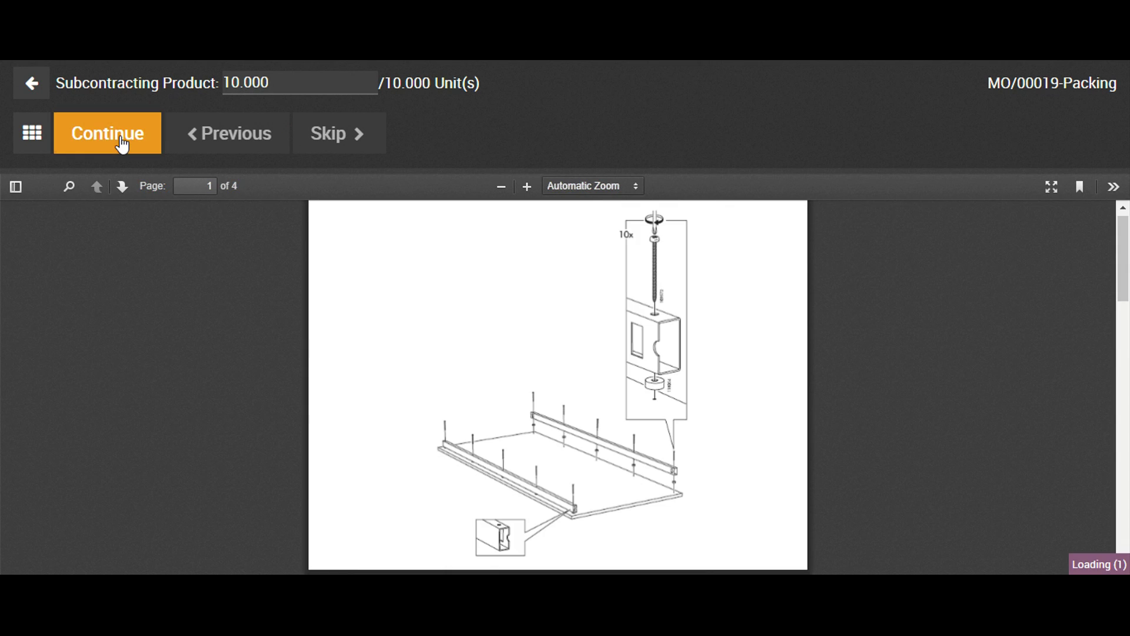
left_click(122, 144)
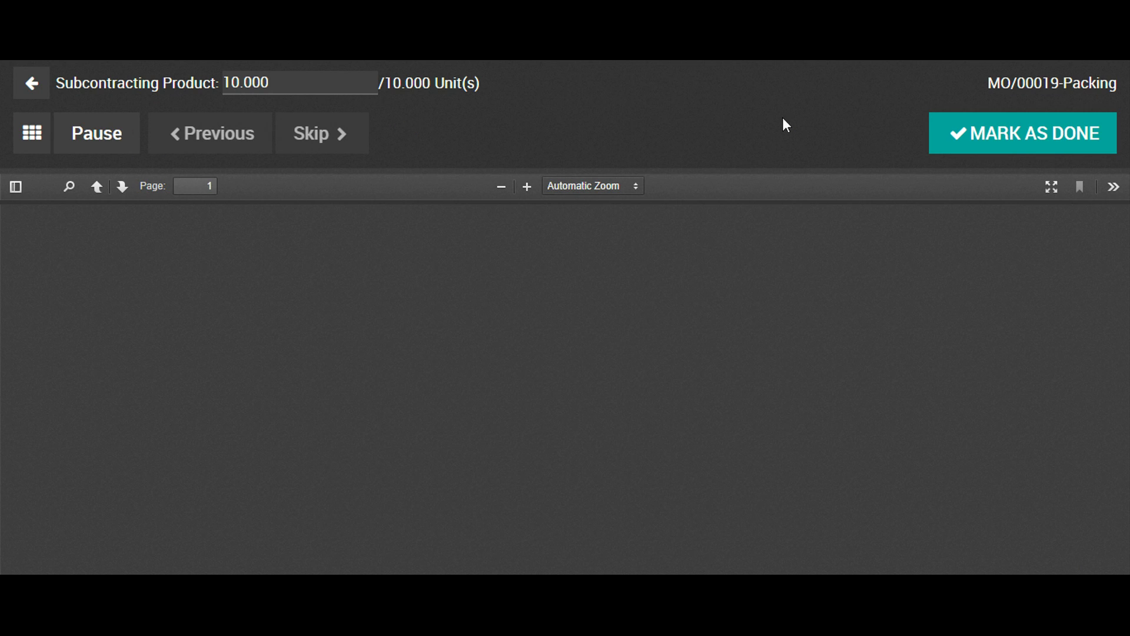
left_click(962, 135)
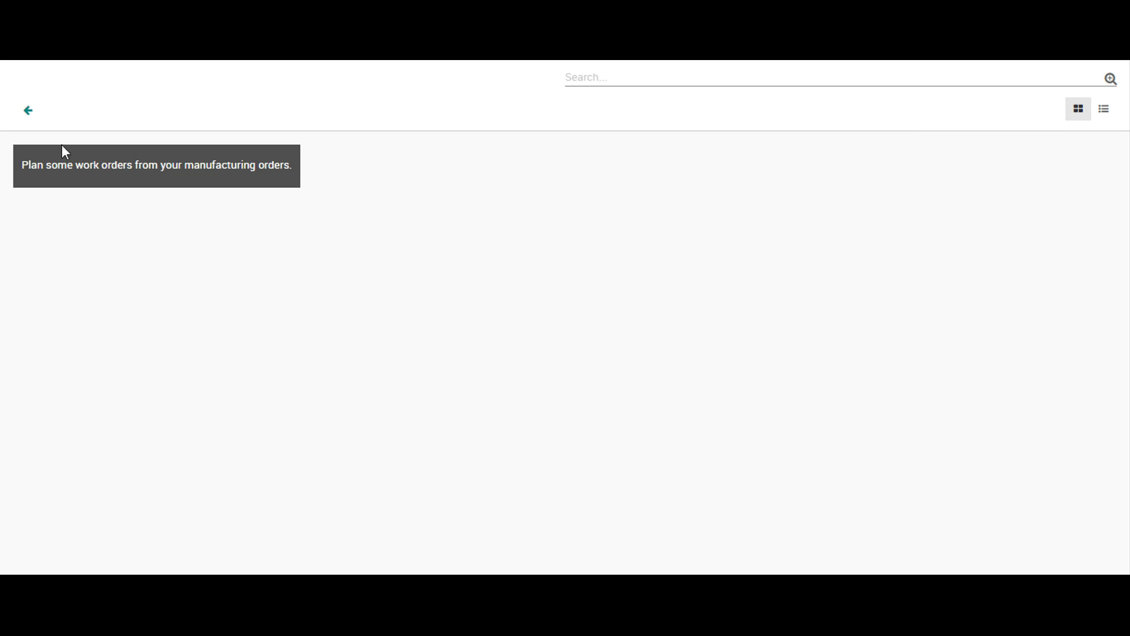
- Return to the Subcontracting Product manufacturing order and open its Testing work order
left_click(27, 110)
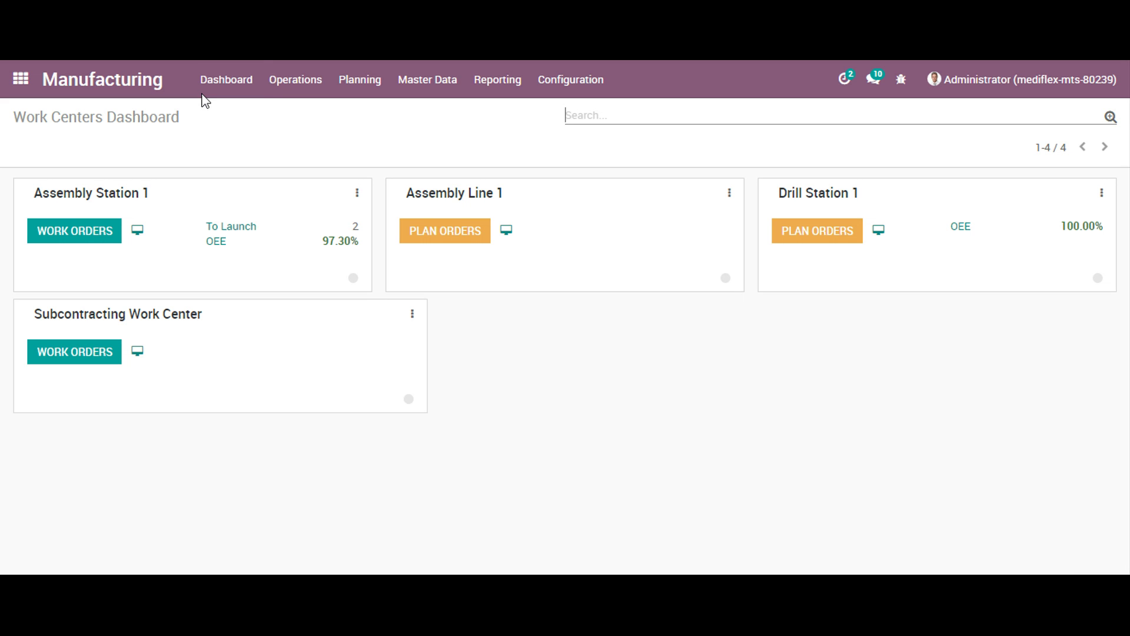
left_click(298, 79)
left_click(314, 119)
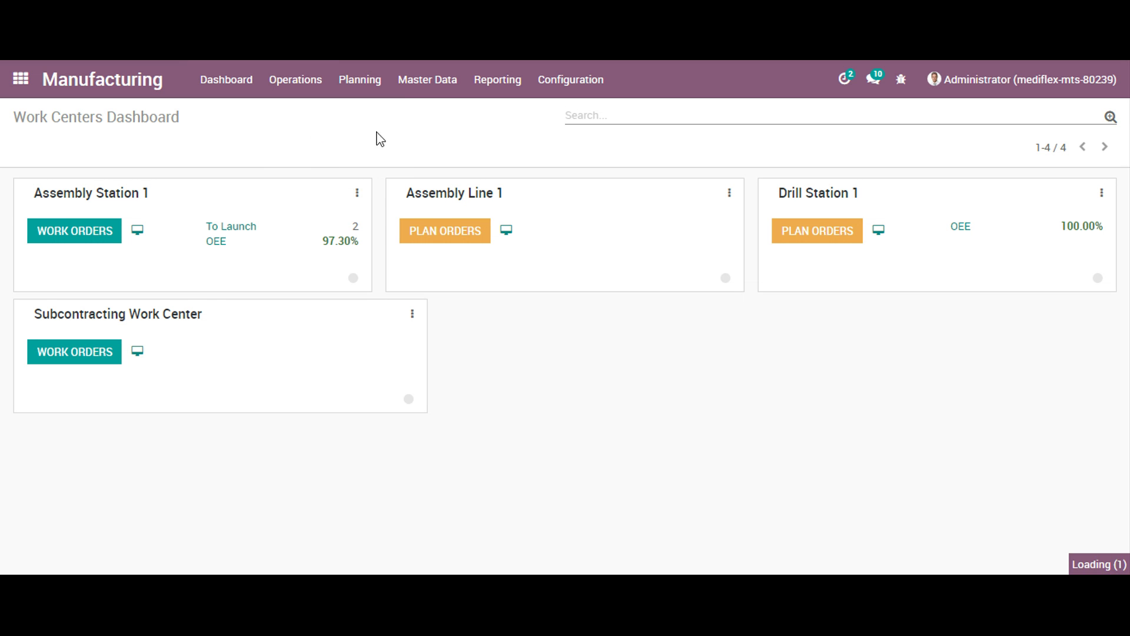
left_click(309, 233)
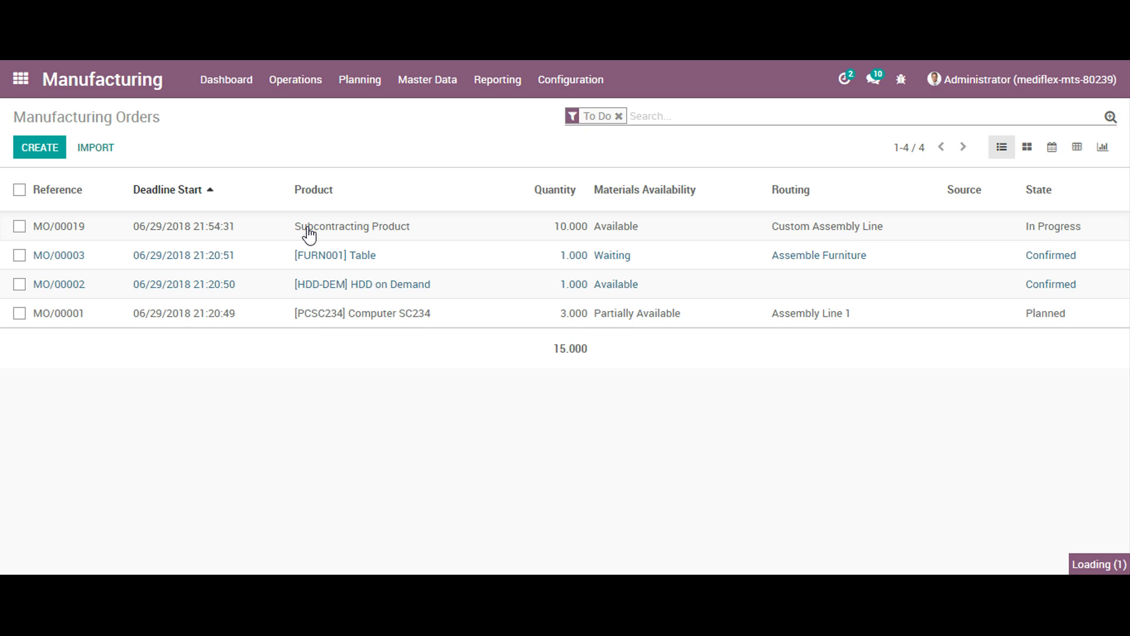
left_click(901, 234)
left_click(481, 267)
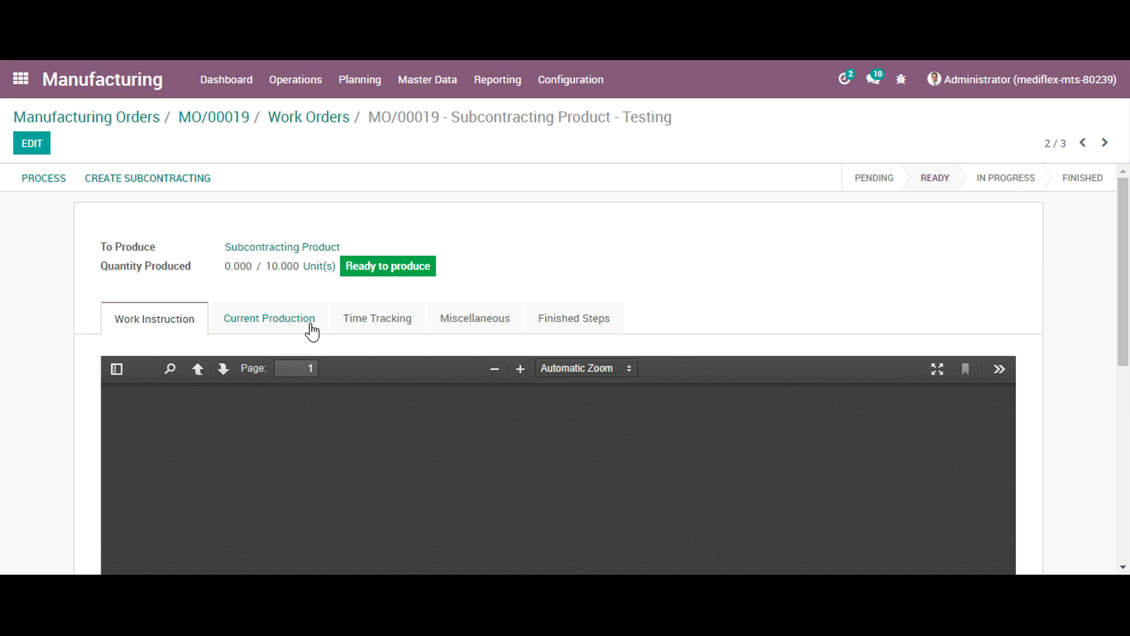
- Review the Testing work order's details, then process it and mark it as done
left_click(391, 322)
left_click(274, 322)
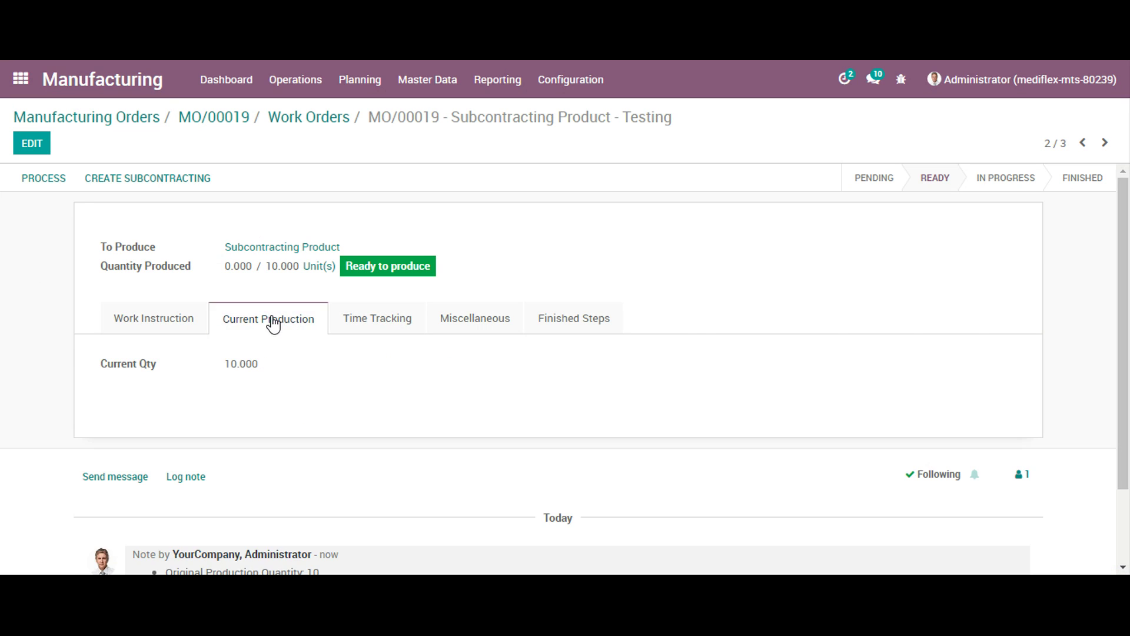
left_click(453, 322)
left_click(563, 322)
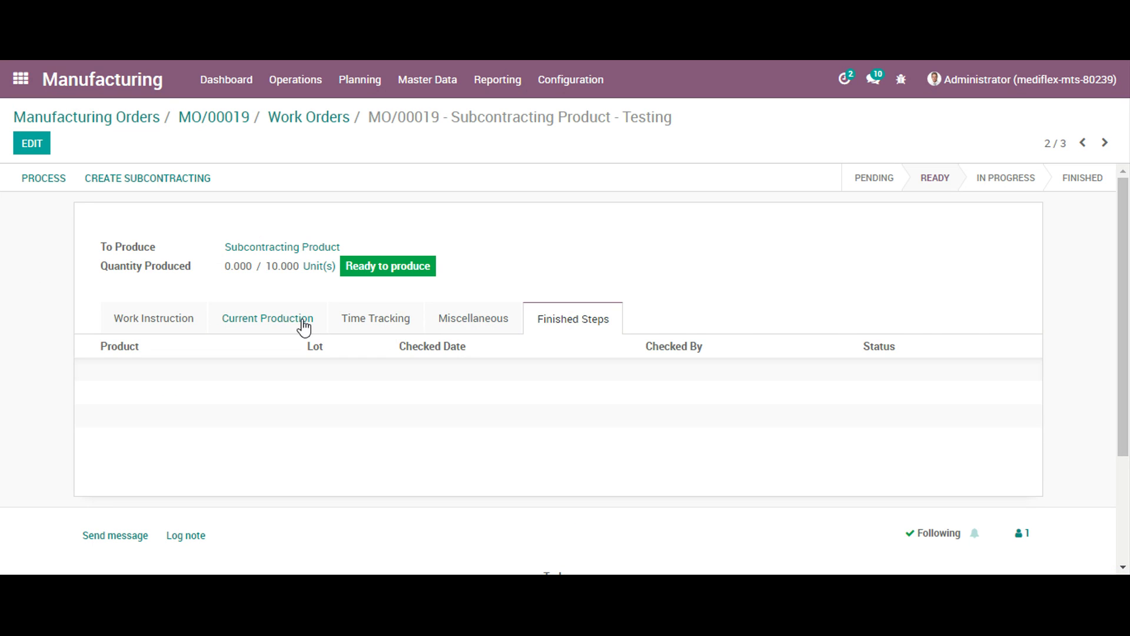
left_click(183, 323)
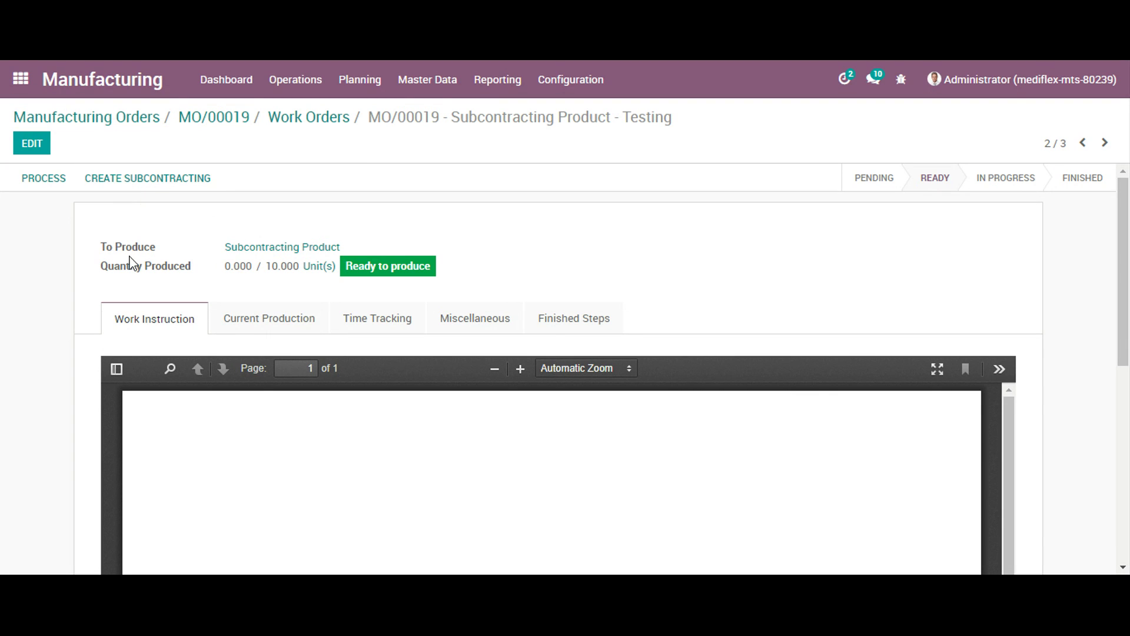
left_click(45, 180)
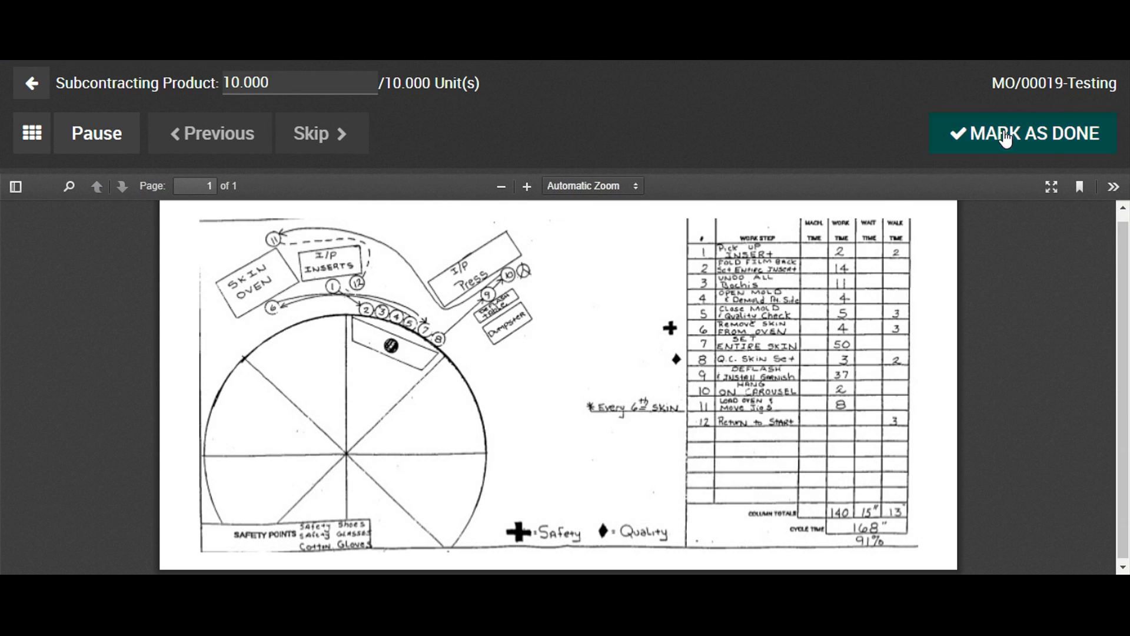
left_click(1006, 139)
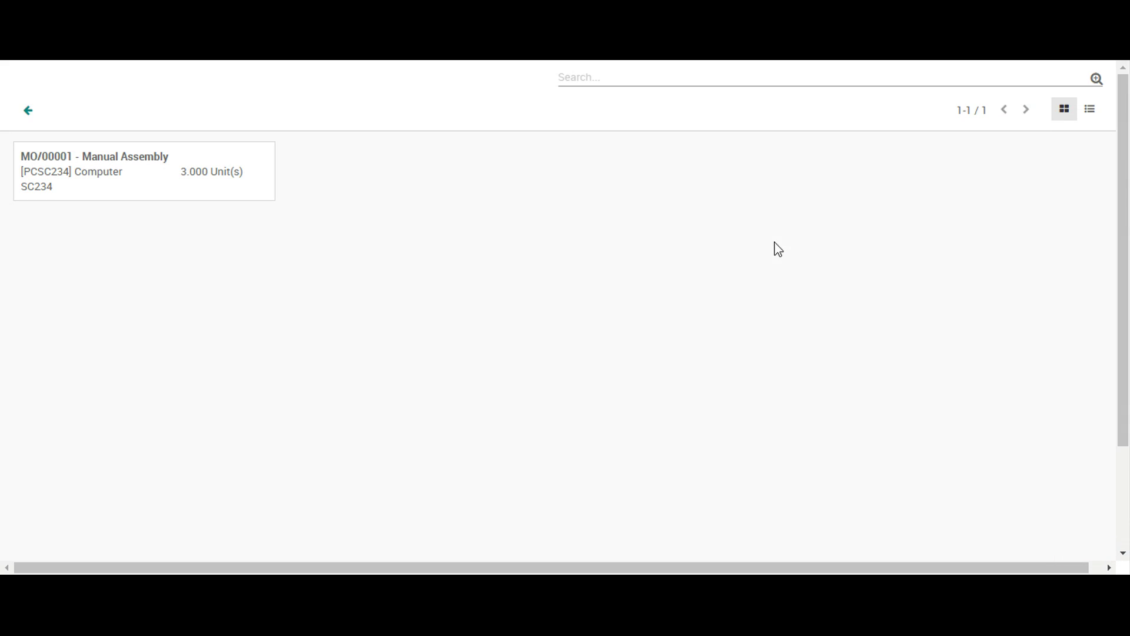
- Go back to the Subcontracting Product manufacturing order and open its Long time assembly work order
left_click(27, 110)
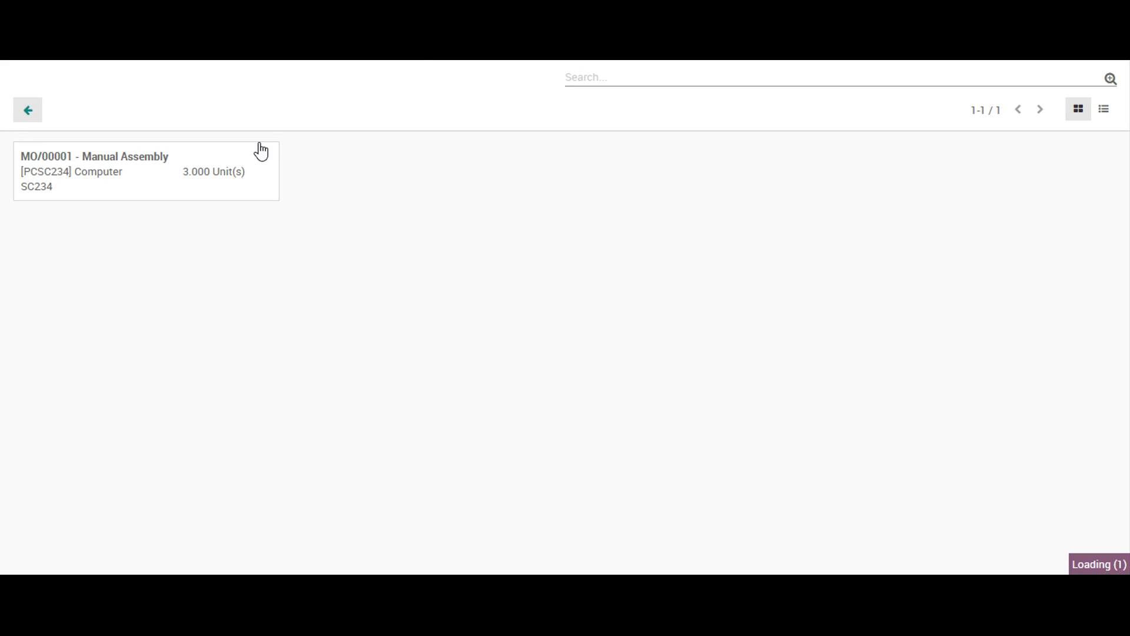
left_click(289, 88)
left_click(299, 116)
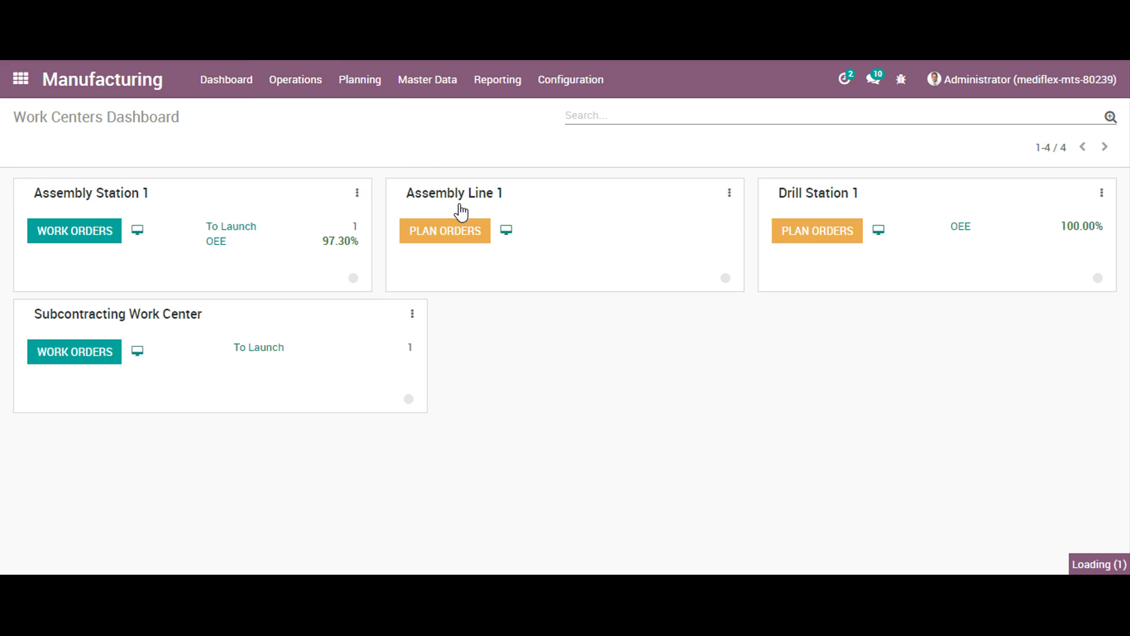
left_click(462, 225)
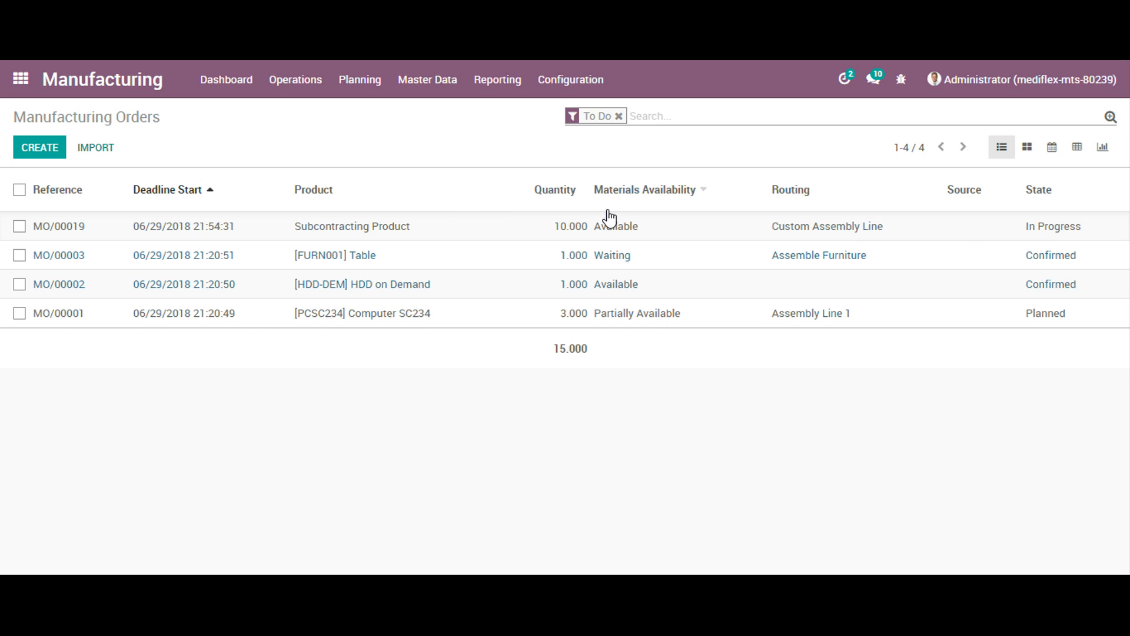
left_click(850, 218)
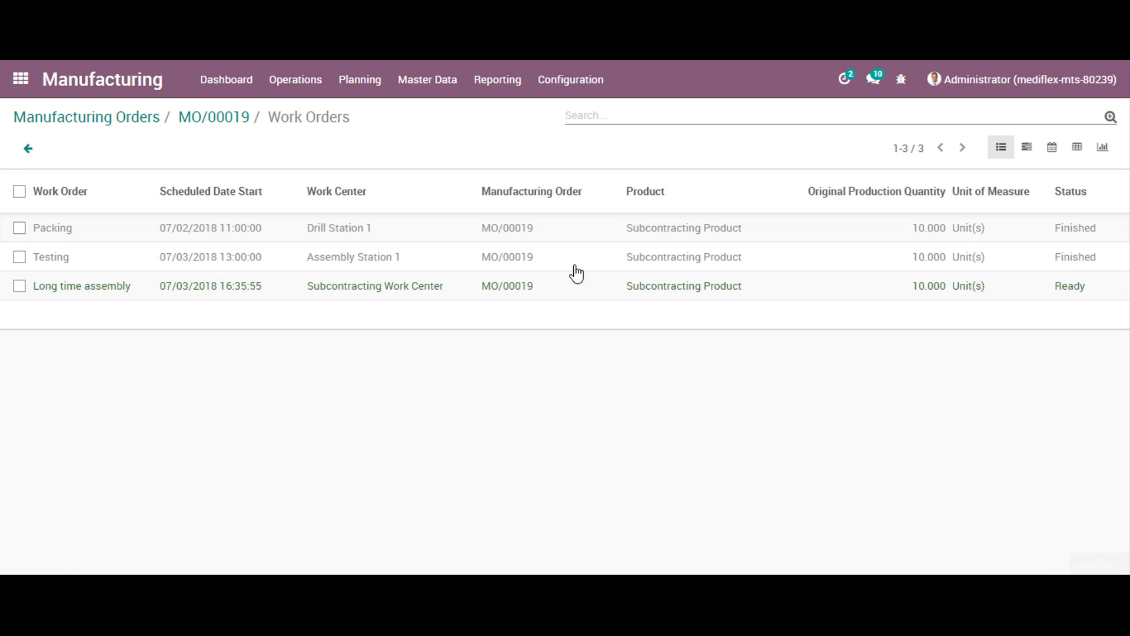
left_click(483, 289)
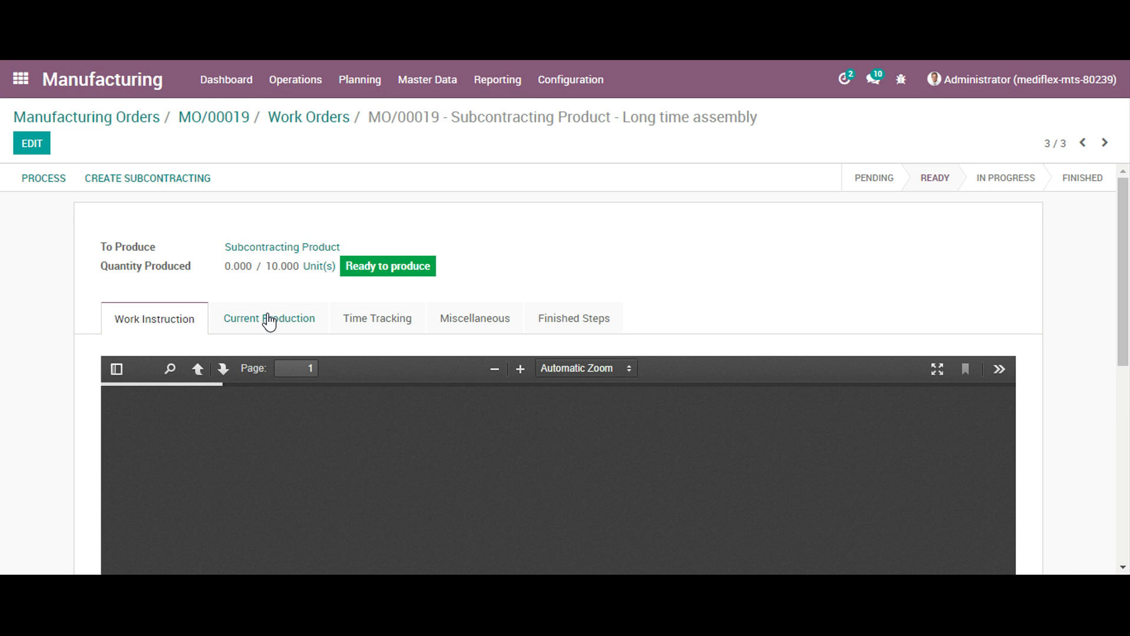
- Review the Long time assembly work order's time tracking and subcontracting details, and start processing it
left_click(396, 320)
left_click(446, 326)
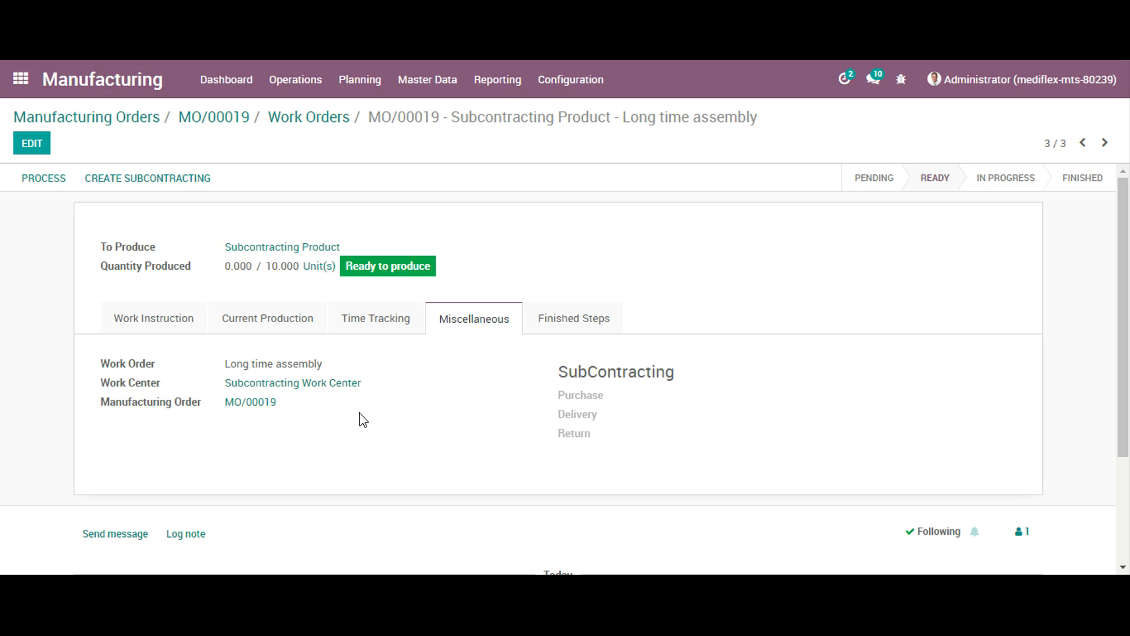
left_click(35, 192)
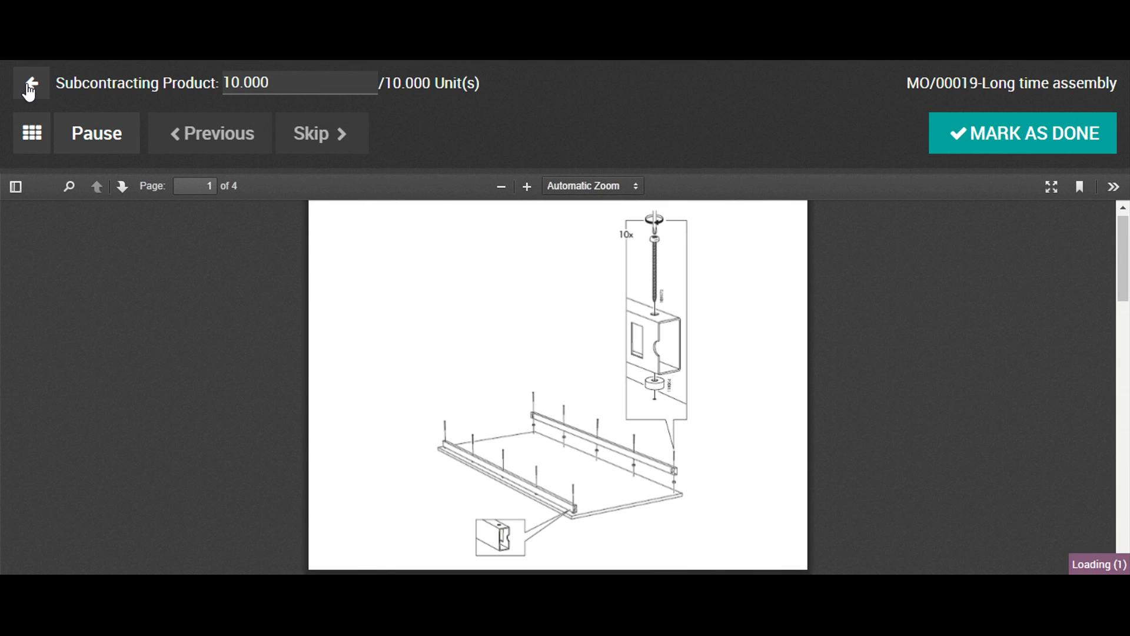
- Leave the work order processing view and reopen the Long time assembly work order from the Subcontracting Product manufacturing order
left_click(29, 91)
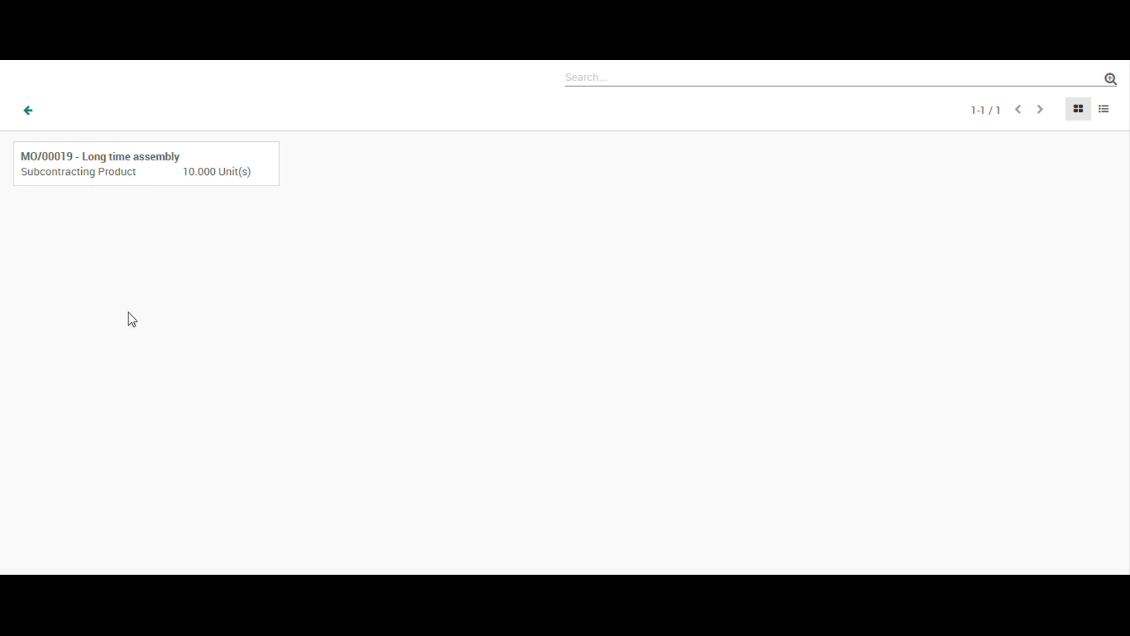
left_click(36, 120)
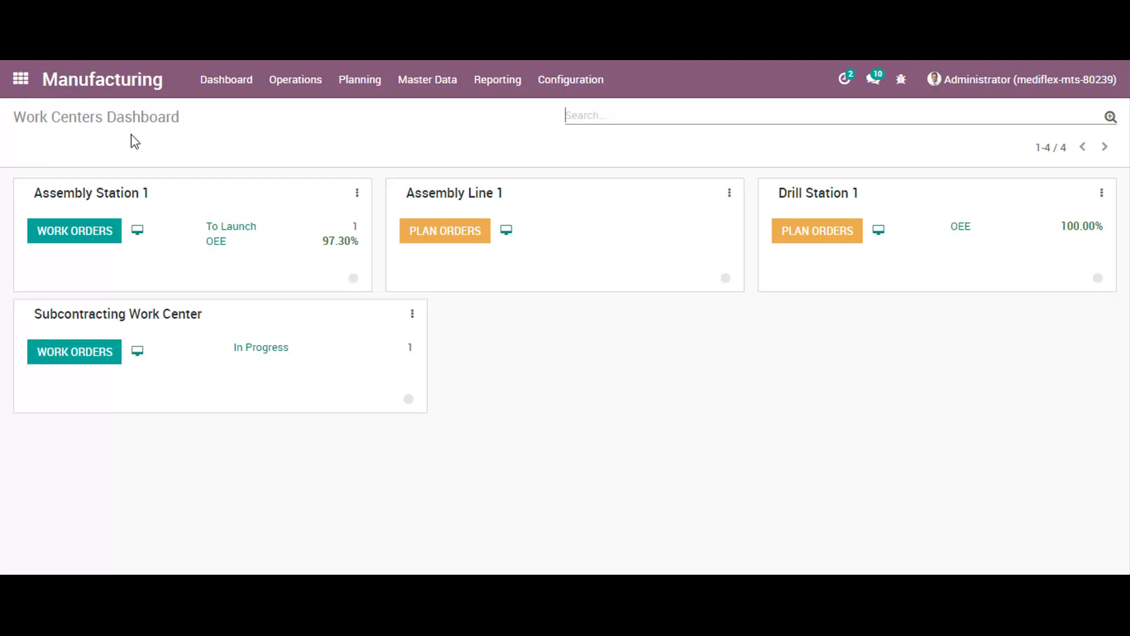
left_click(294, 81)
left_click(313, 114)
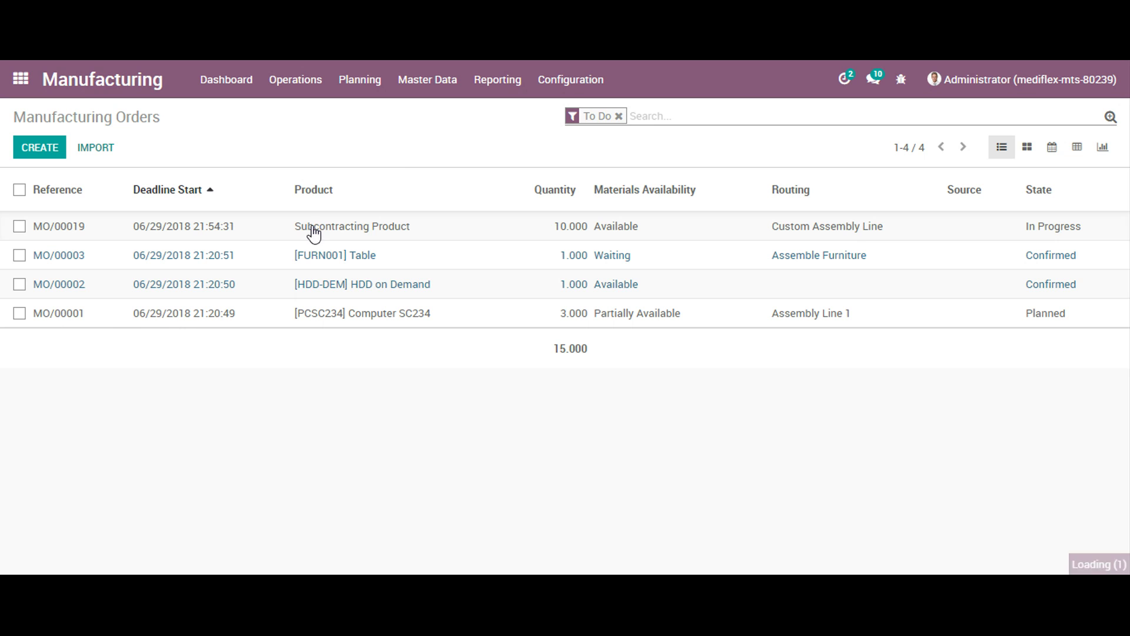
left_click(869, 235)
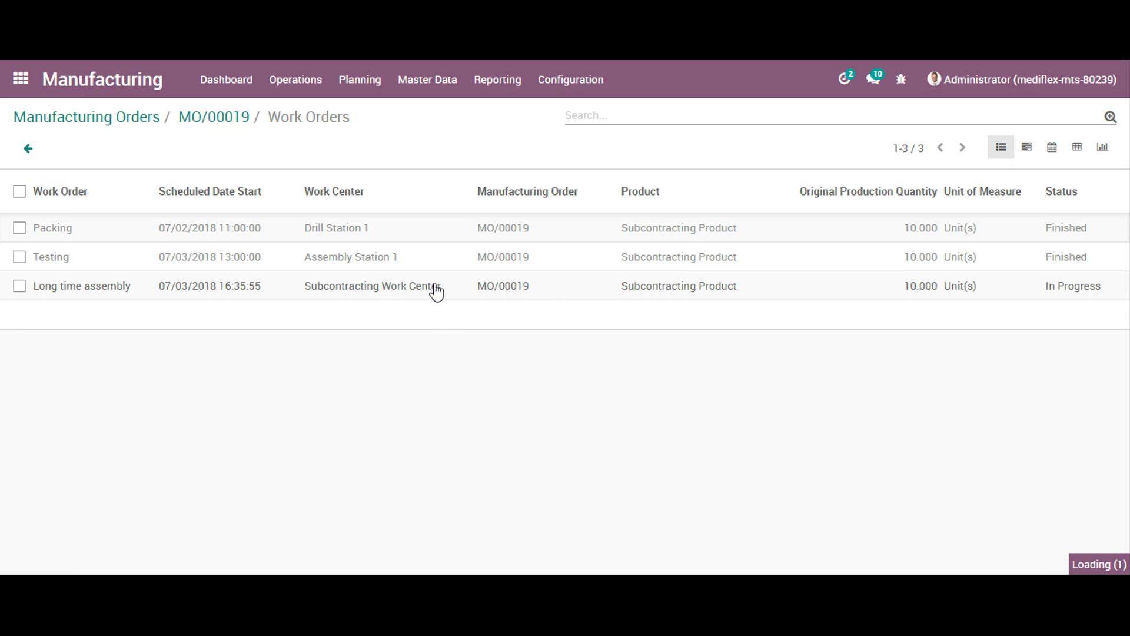
left_click(661, 287)
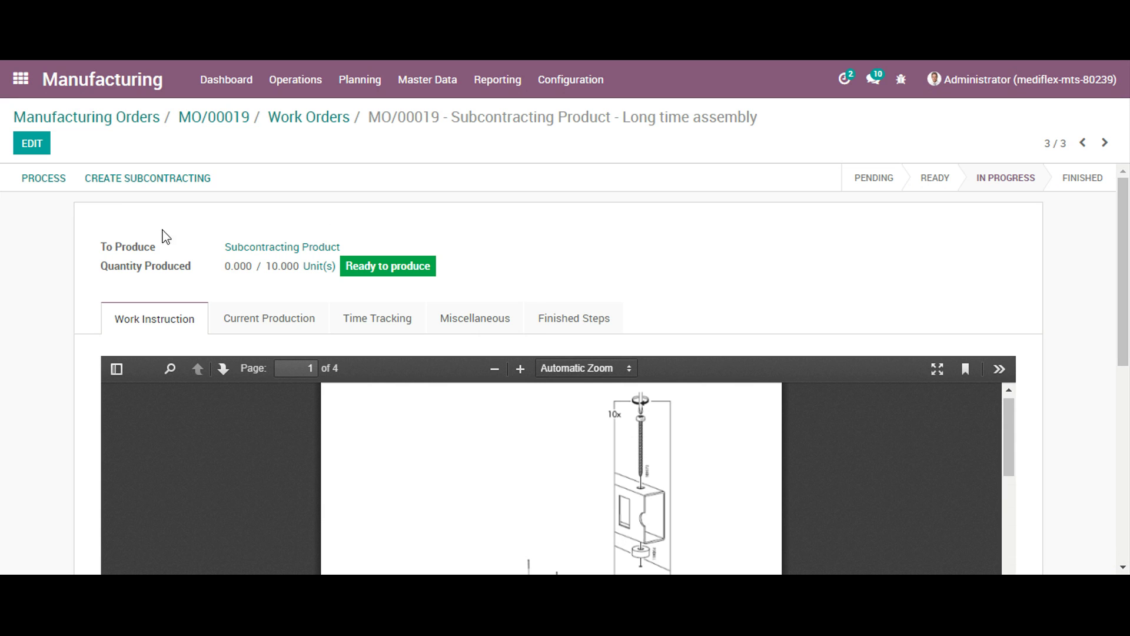
- Create the subcontracting for the Long time assembly work order and show its linked subcontracting documents
left_click(120, 184)
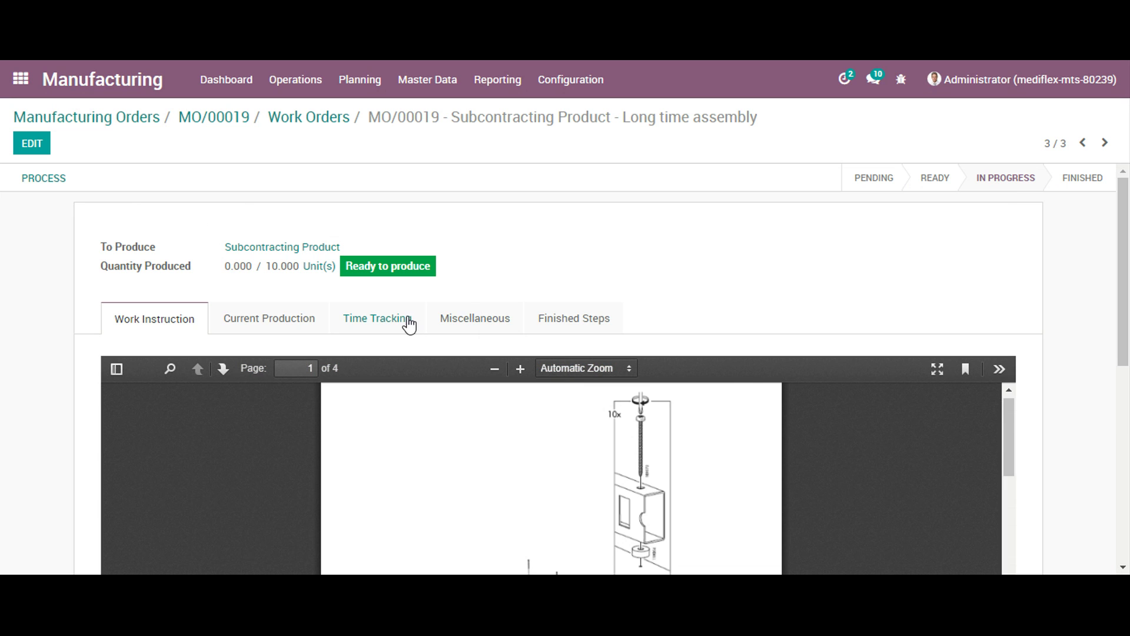
left_click(410, 323)
left_click(450, 321)
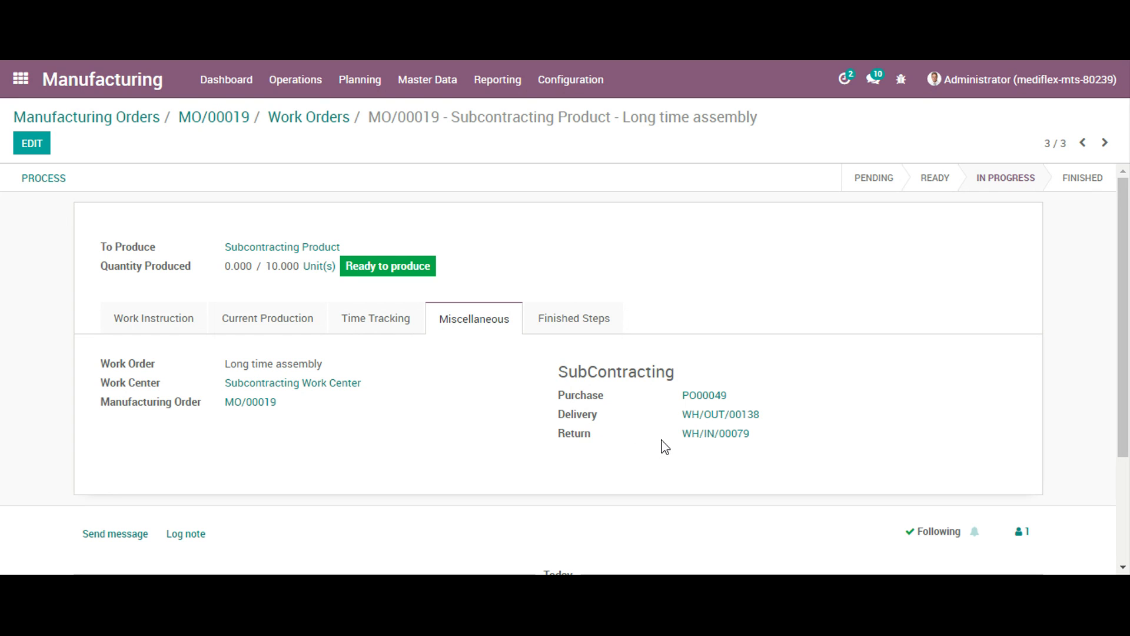
- Review the product line of the subcontracting purchase order, then go back to the work order
left_click(707, 395)
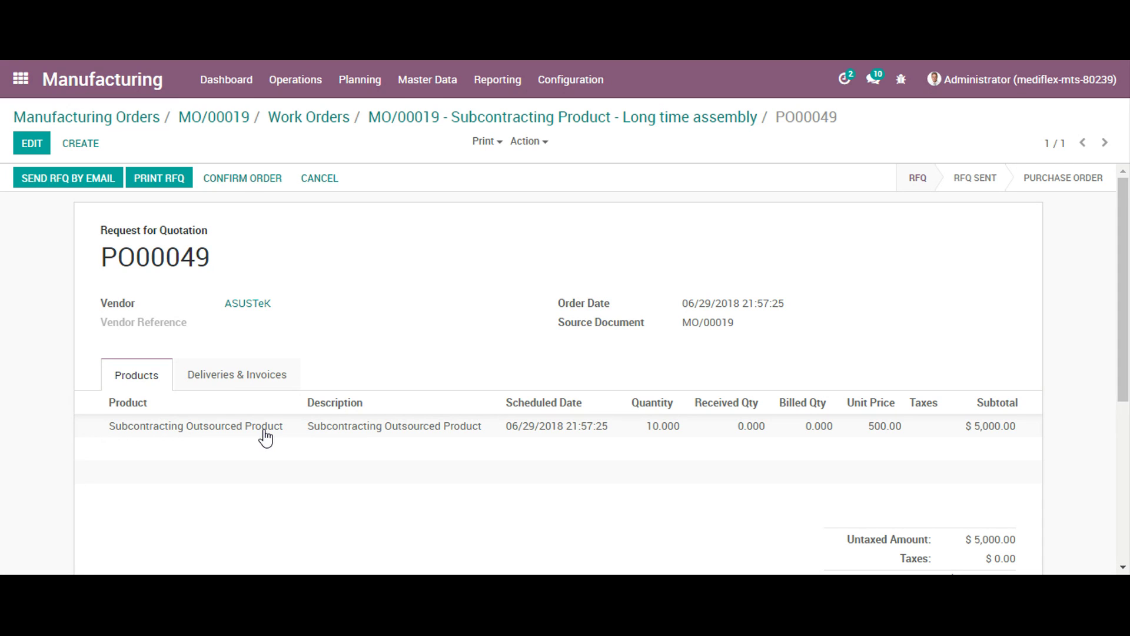
mouse_move(265, 439)
left_click(654, 122)
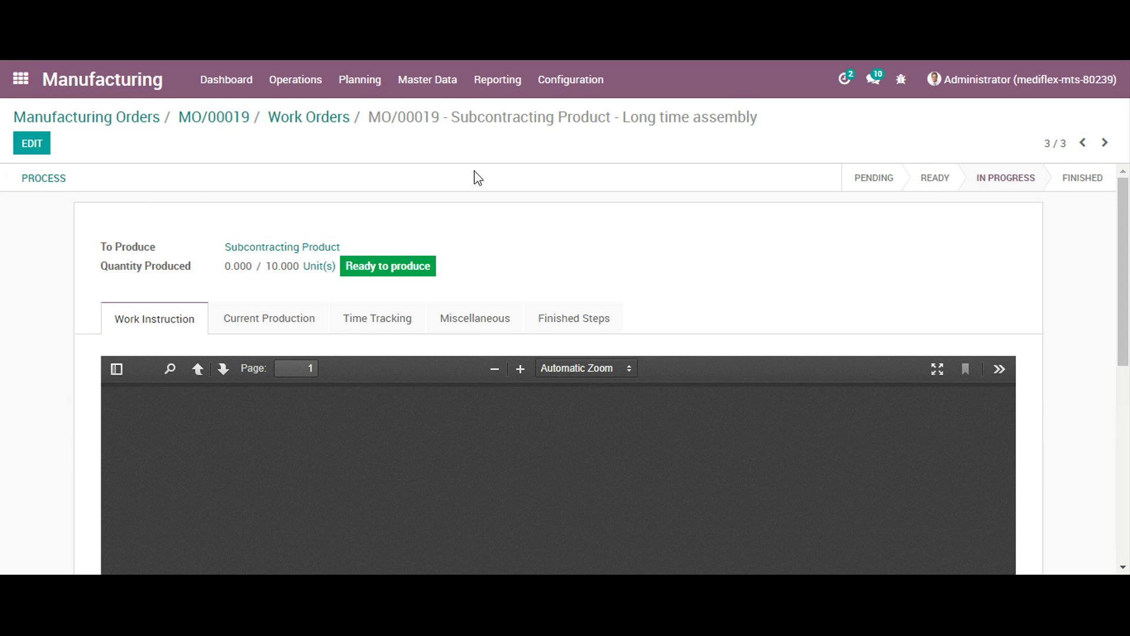
- Reopen the Long time assembly work order from the work orders list and open its subcontracting delivery
left_click(335, 121)
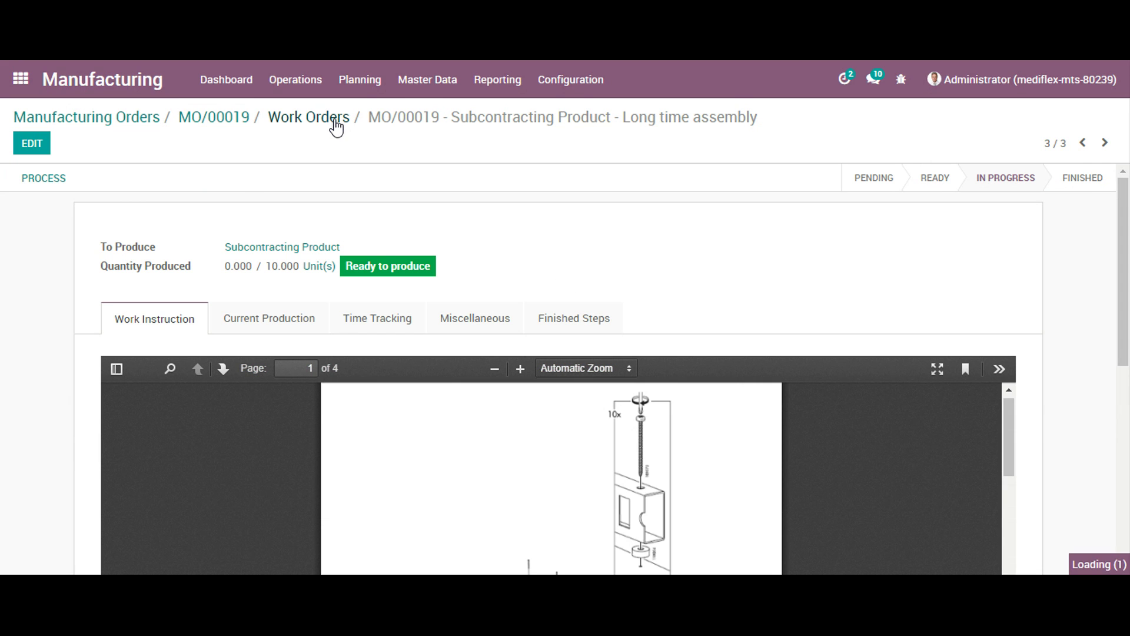
left_click(409, 289)
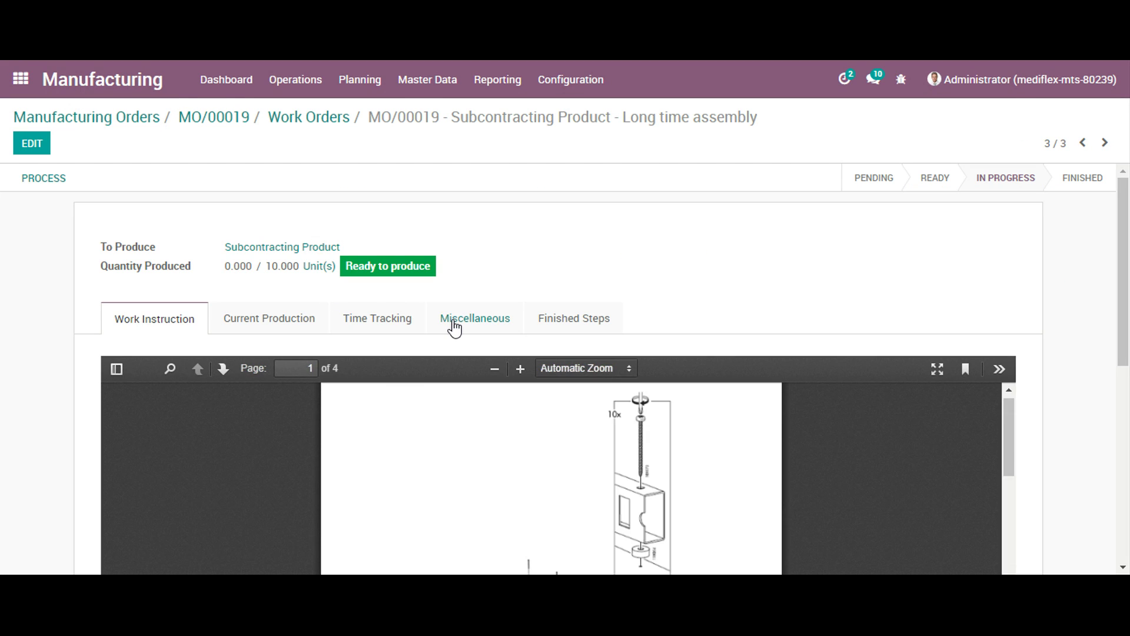
left_click(453, 325)
left_click(699, 422)
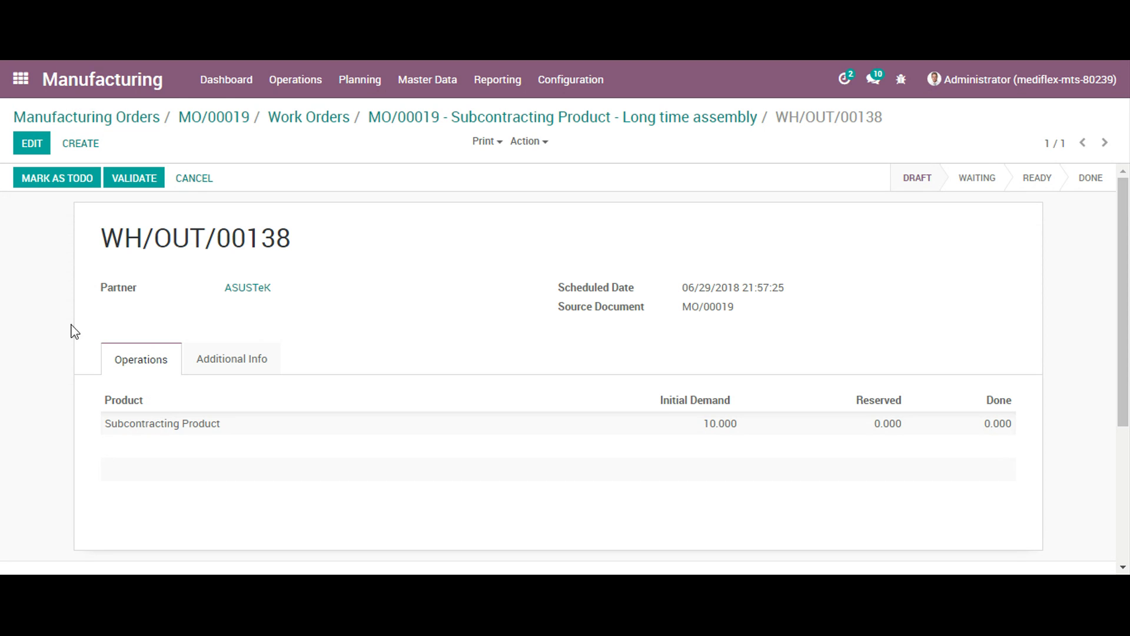
- Mark the subcontracting delivery as to do and validate it as an immediate transfer of all reserved quantities
left_click(141, 189)
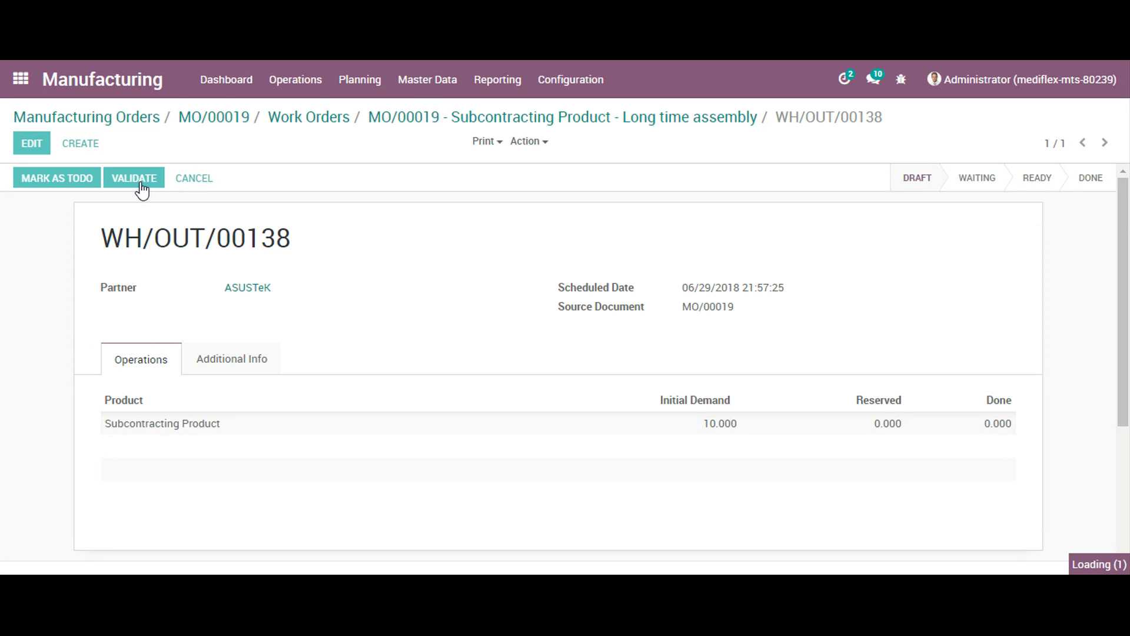
left_click(325, 213)
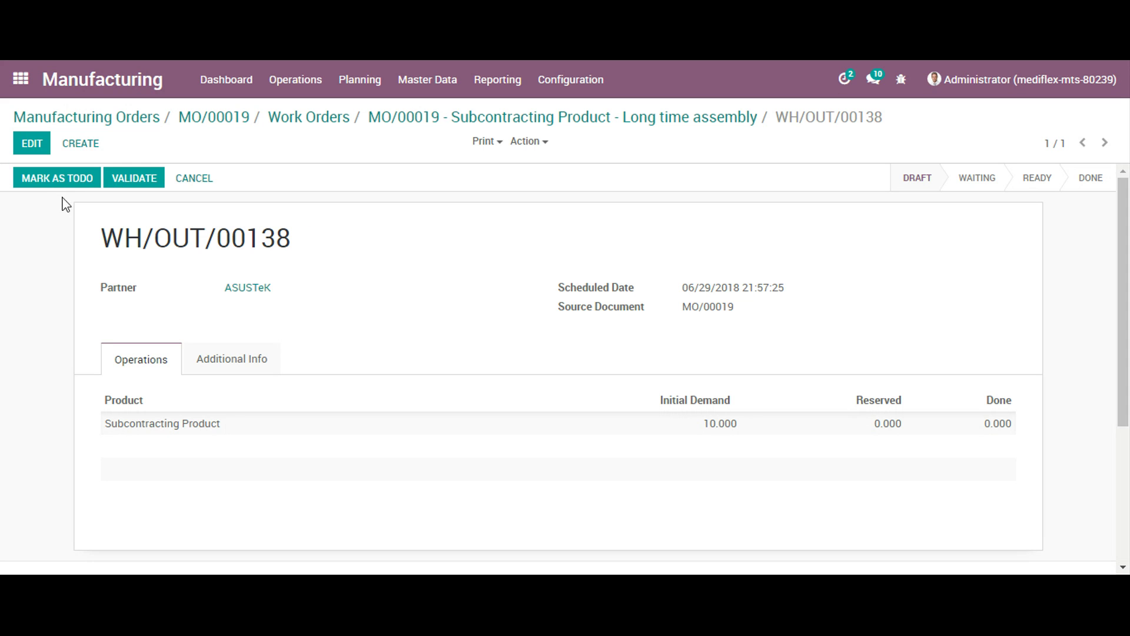
left_click(55, 185)
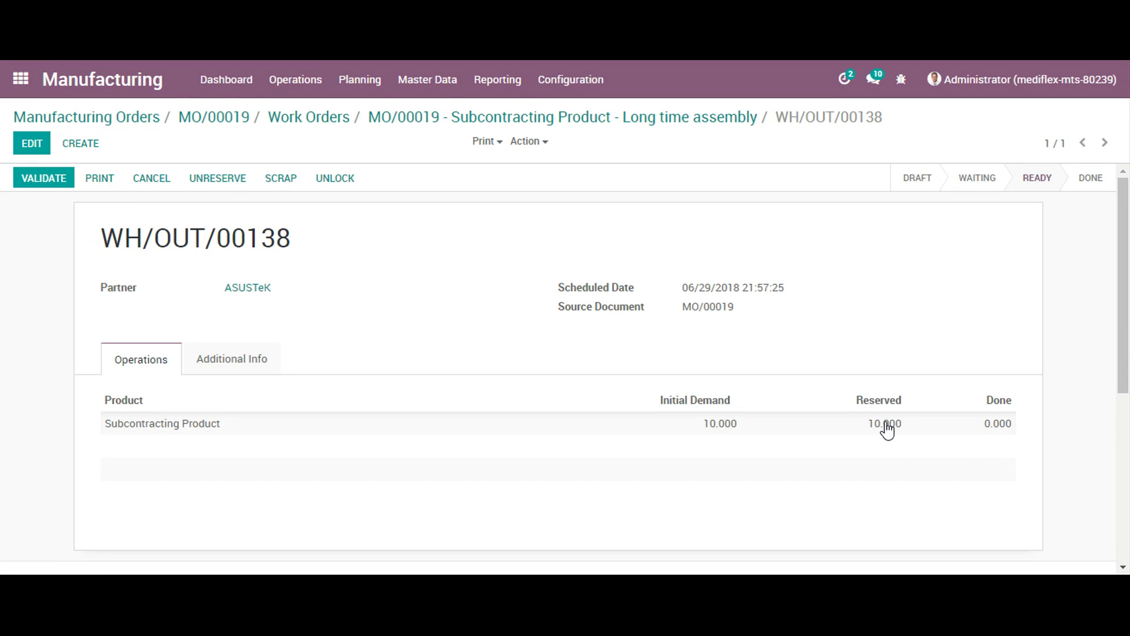
left_click(47, 183)
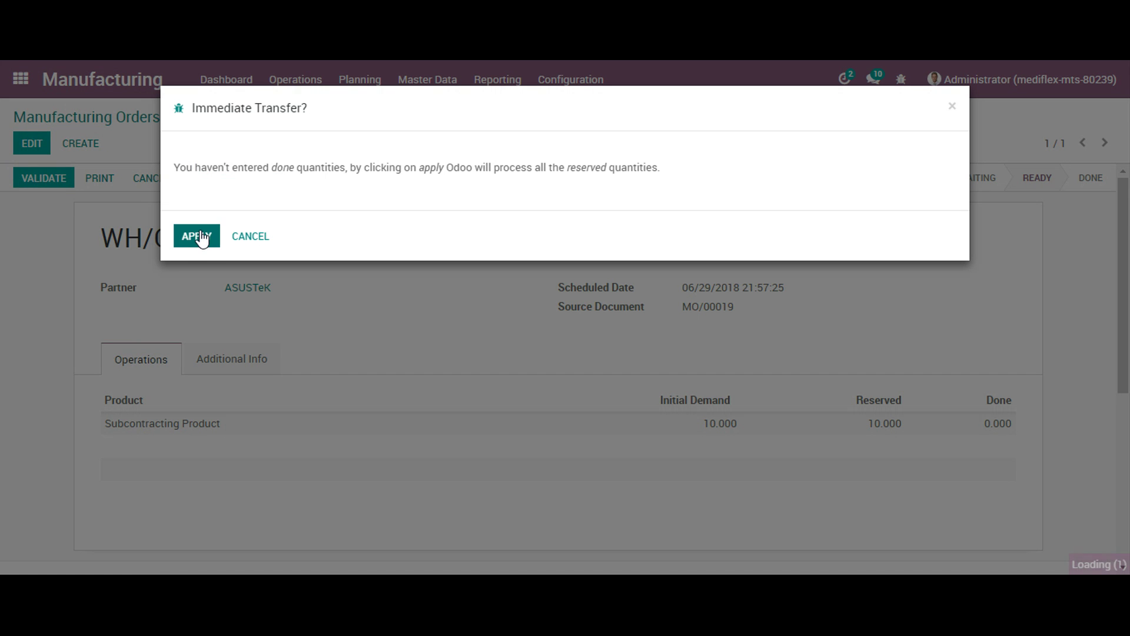
left_click(200, 237)
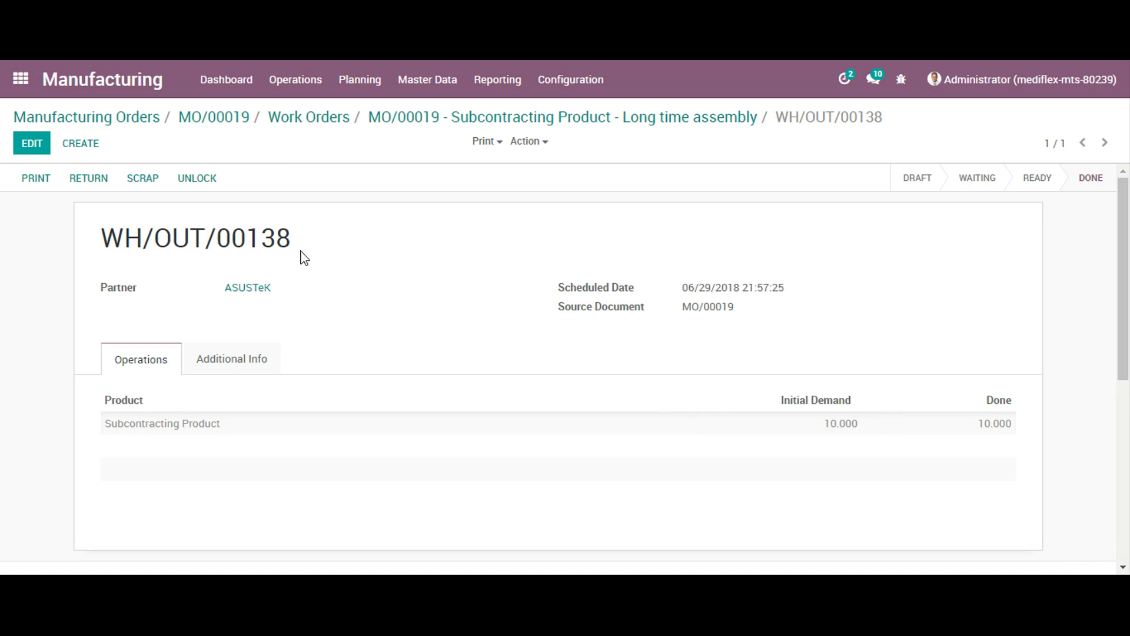
double_click(184, 238)
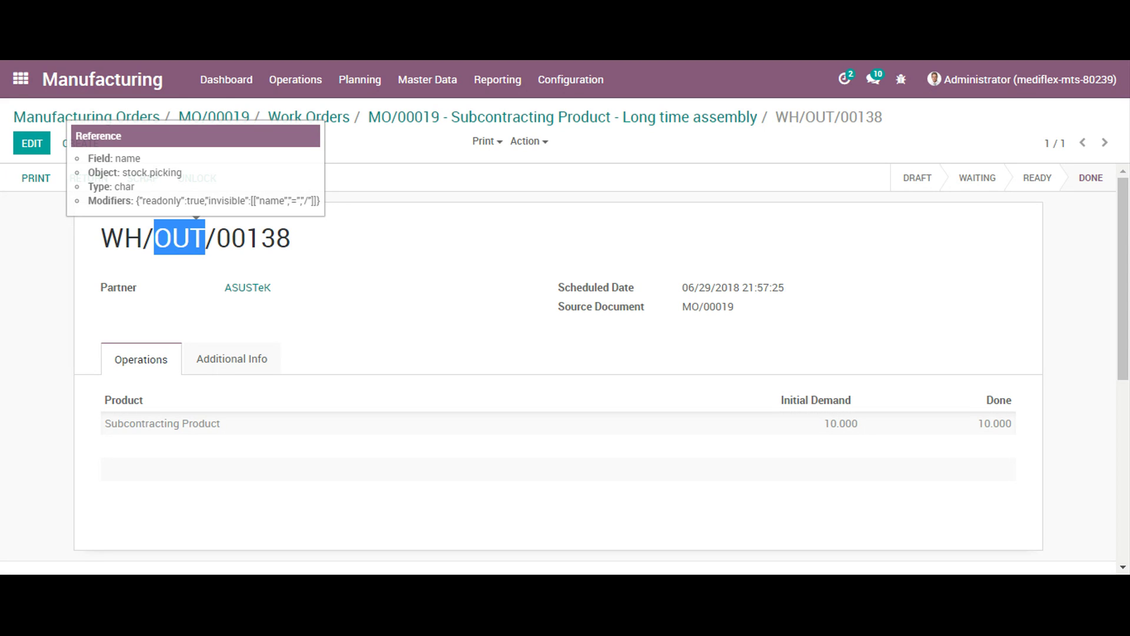
left_click(353, 260)
- Open the subcontracting return linked to the Long time assembly work order, mark it as to do and validate it as an immediate transfer
left_click(657, 124)
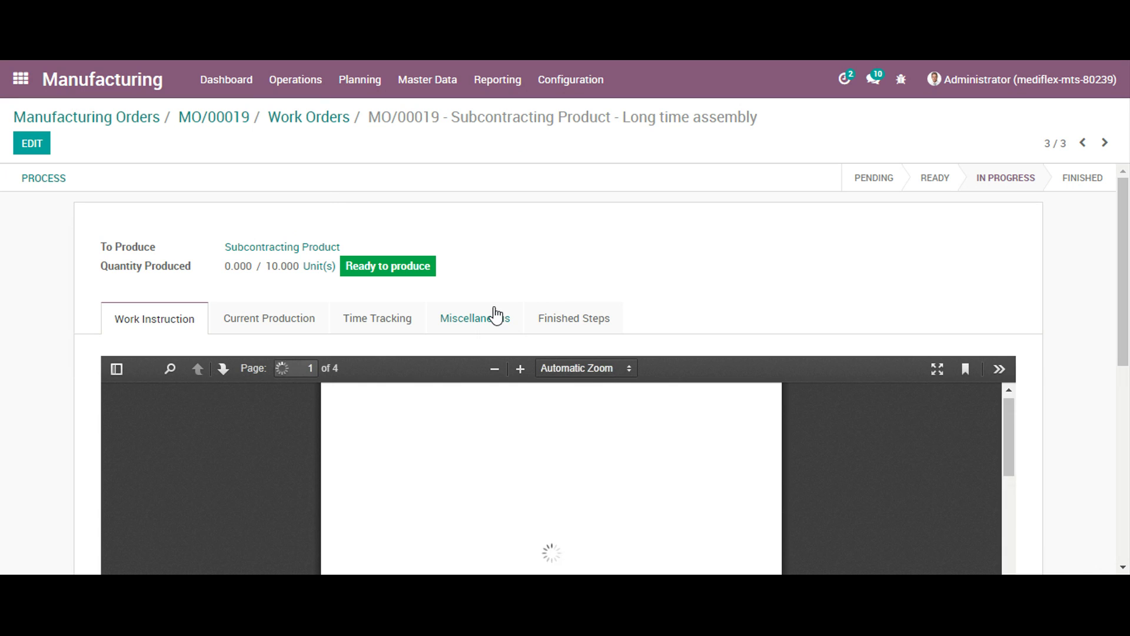
left_click(497, 315)
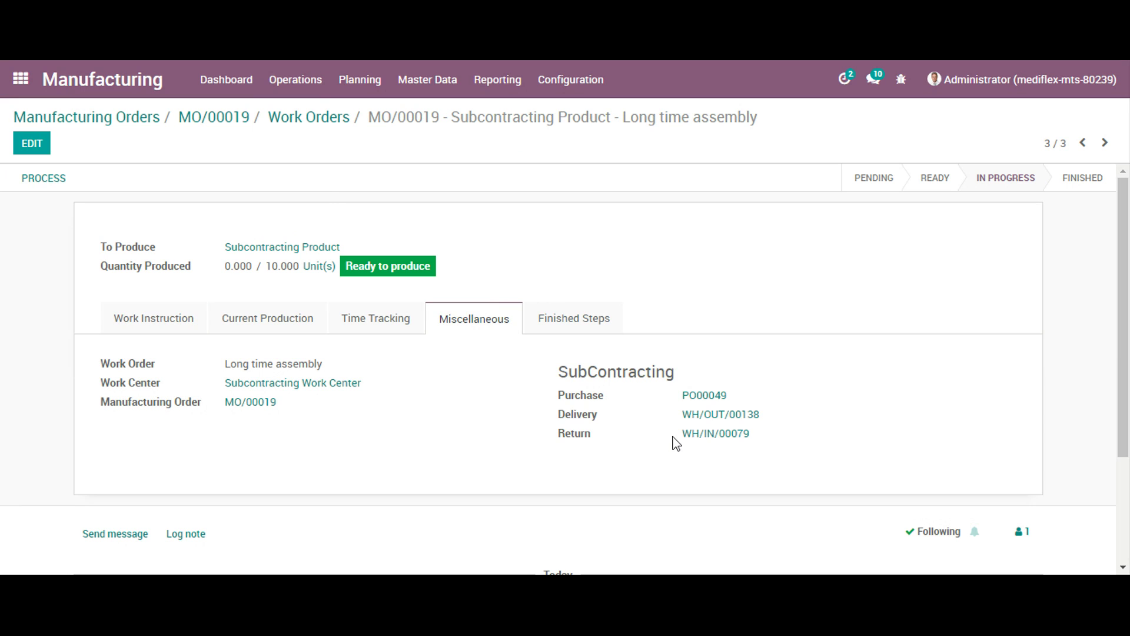
left_click(694, 442)
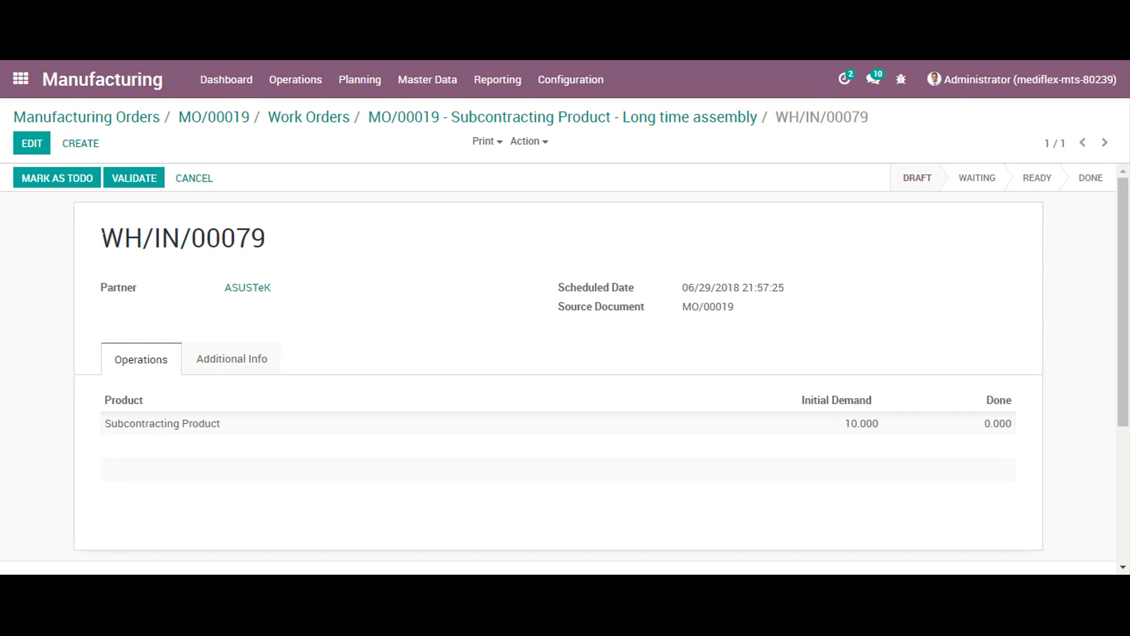
left_click(53, 183)
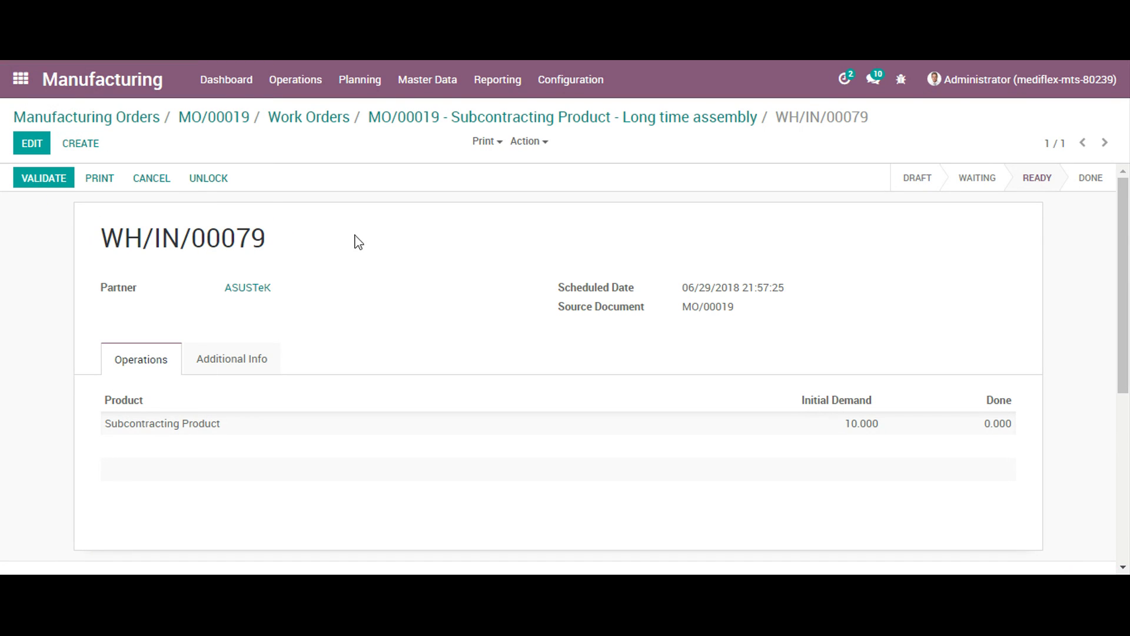
left_click(63, 186)
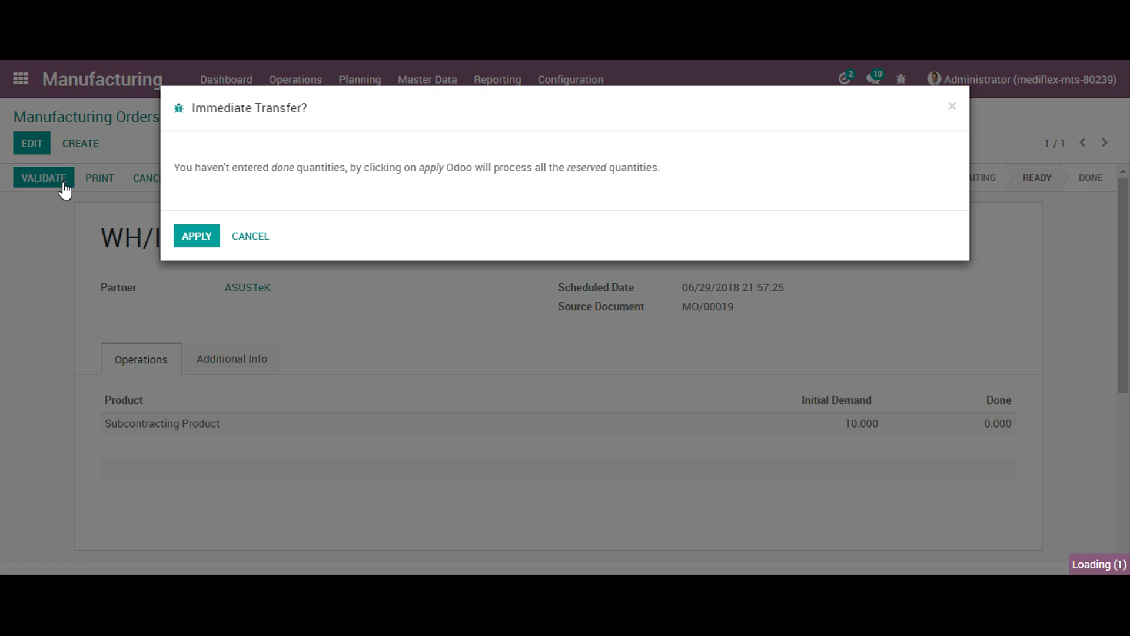
left_click(198, 239)
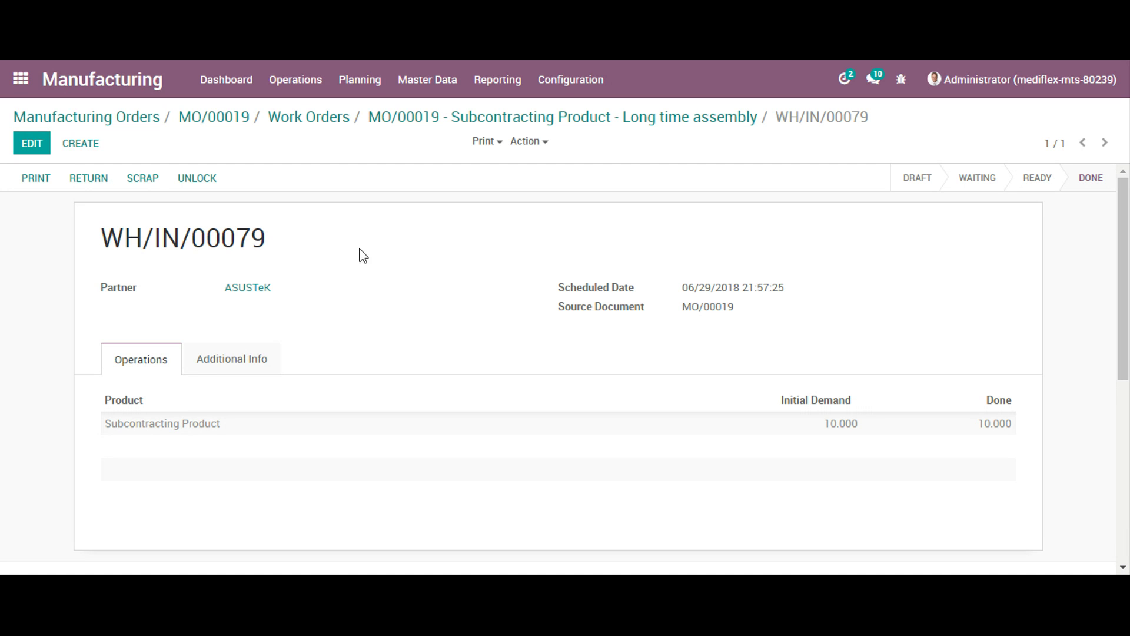
- Go back to the Long time assembly work order, process it and mark it as done
left_click(448, 132)
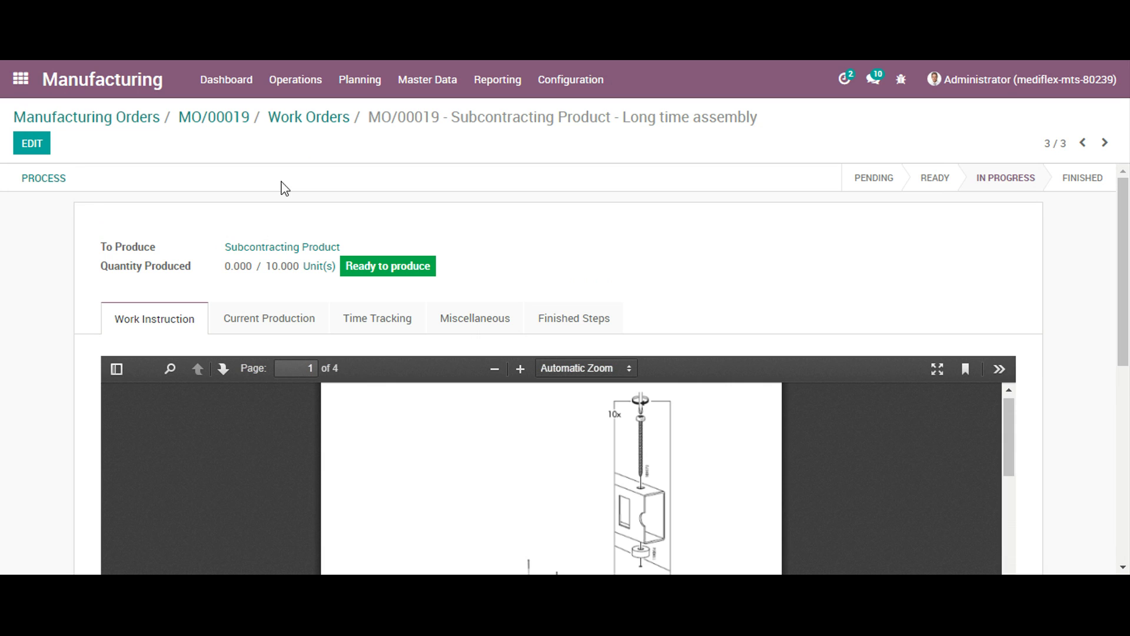
left_click(444, 317)
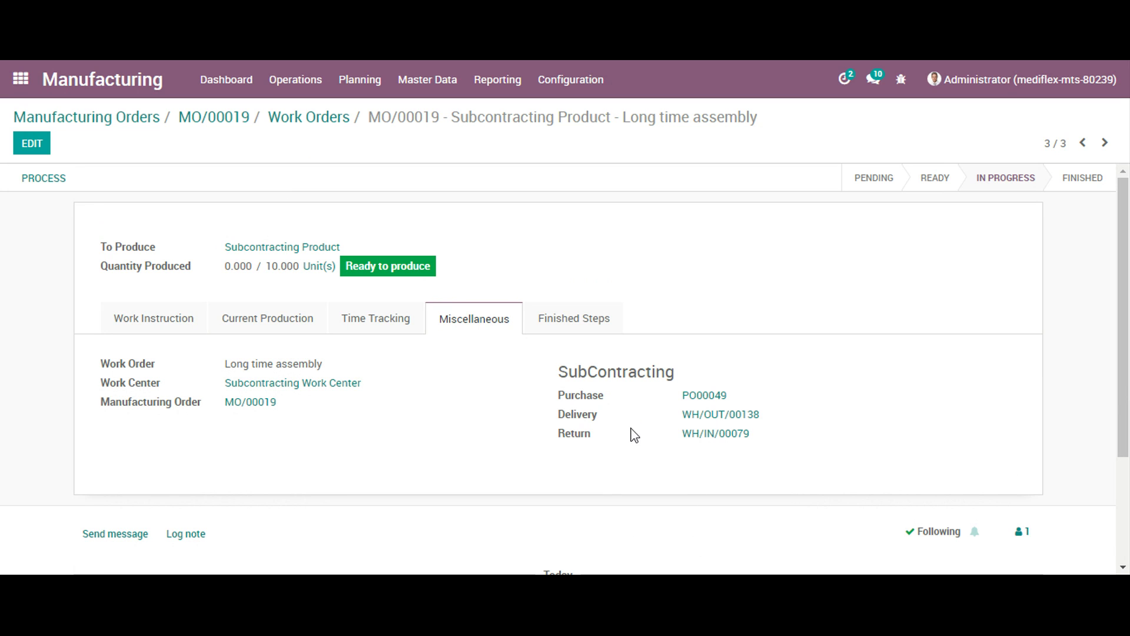
left_click(54, 187)
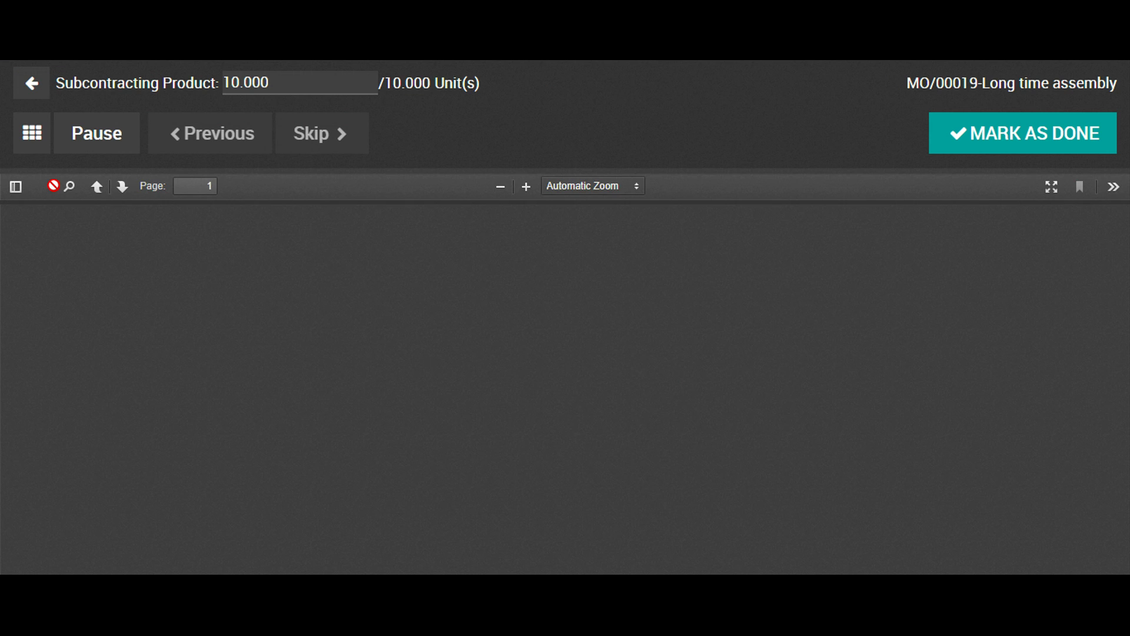
left_click(1008, 129)
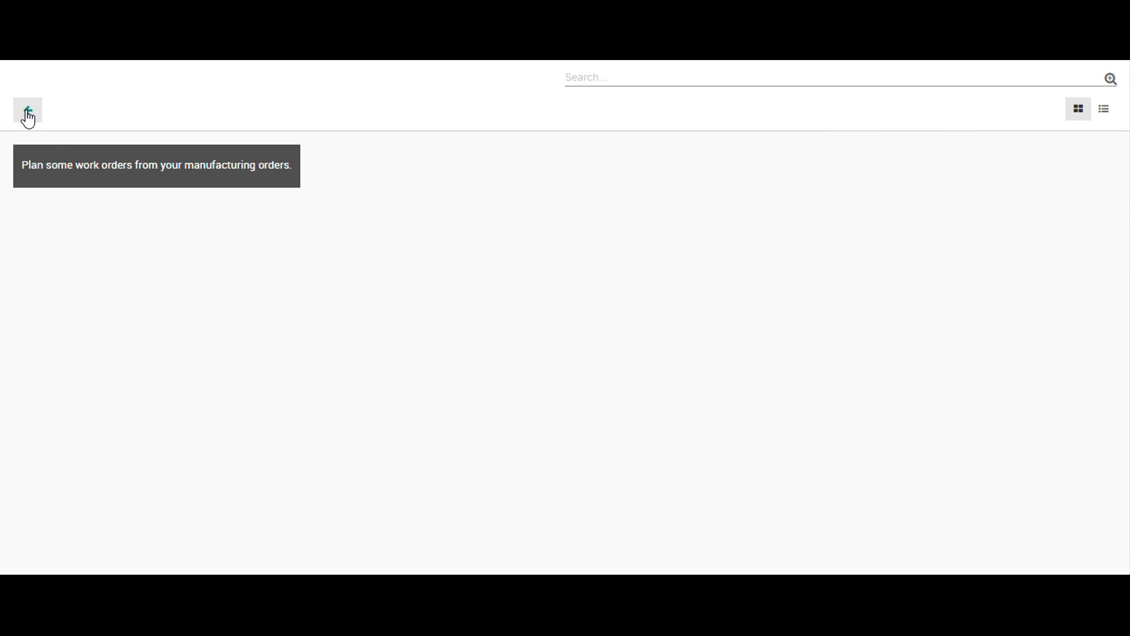
- Return to the Subcontracting Product manufacturing order and mark it as done
left_click(28, 116)
left_click(310, 78)
left_click(324, 114)
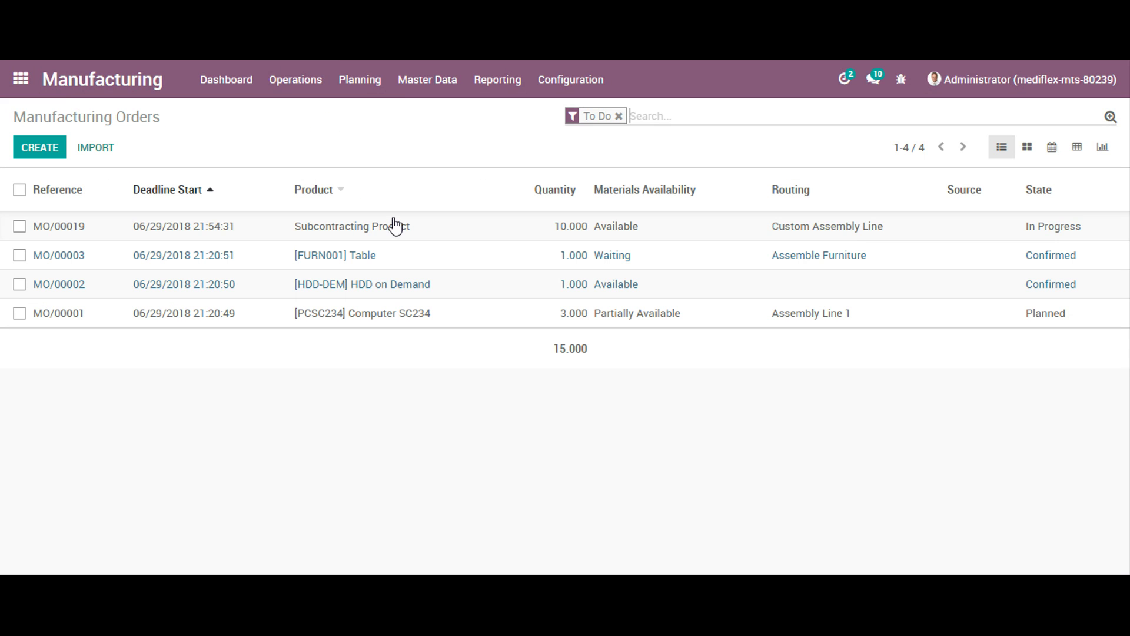
left_click(395, 227)
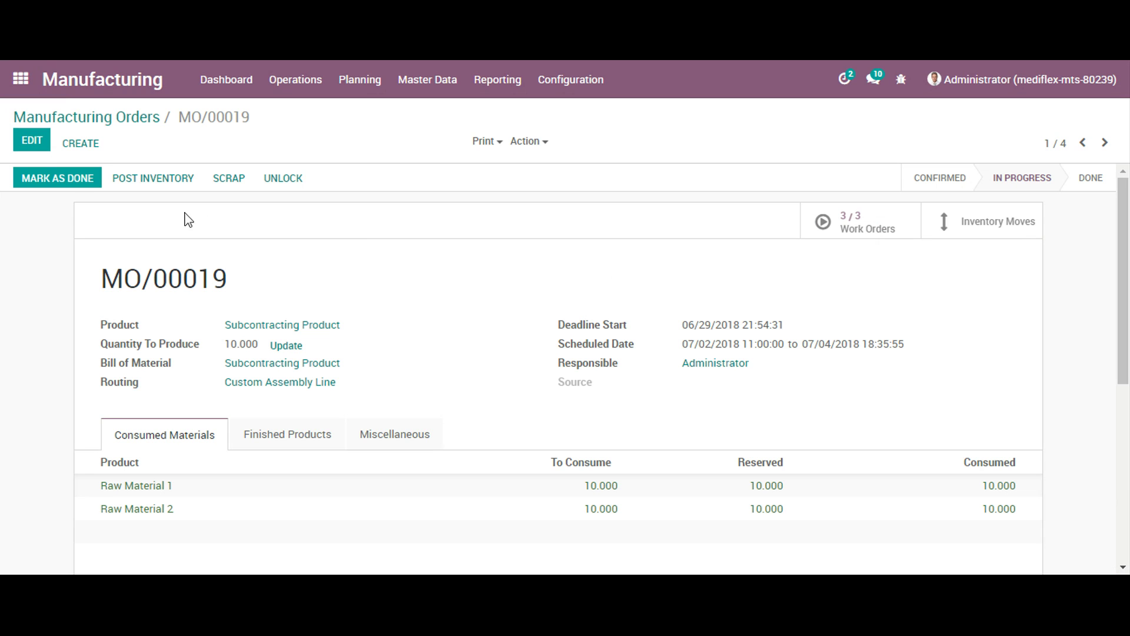
left_click(80, 186)
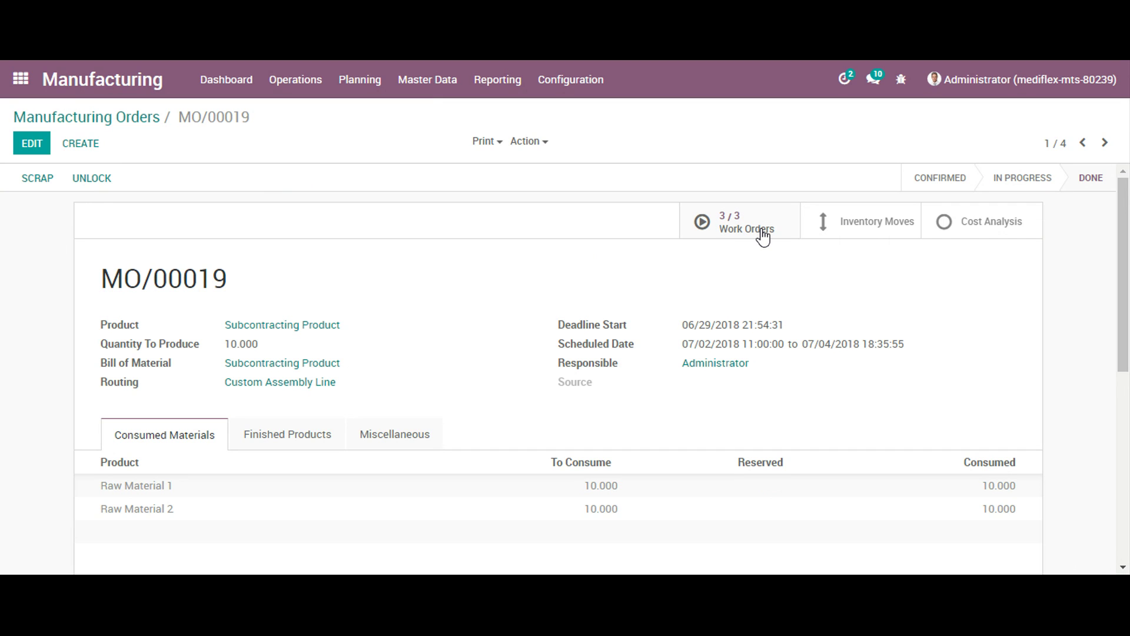
- Review the completed manufacturing order's inventory moves and its cost analysis, including raw material and operation costs
left_click(855, 226)
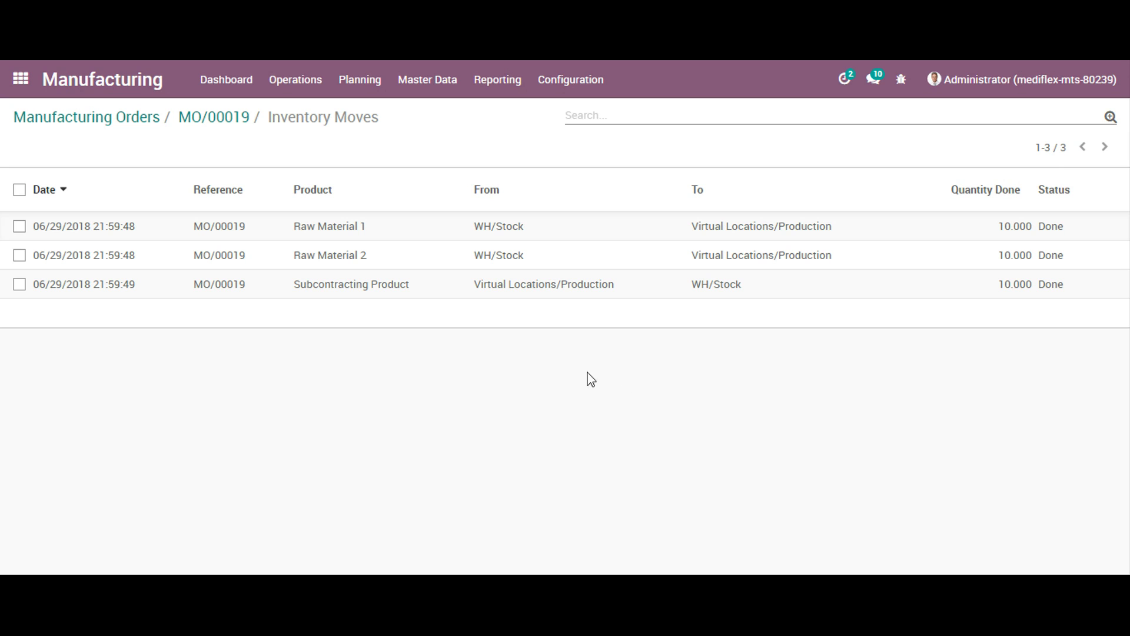
left_click(194, 119)
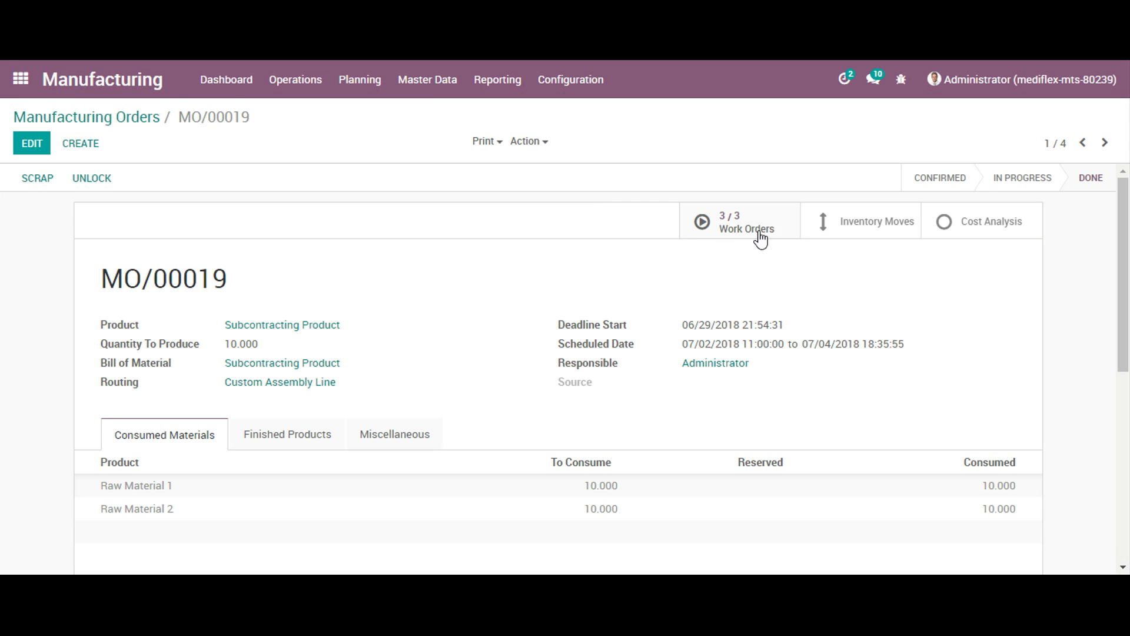
left_click(948, 224)
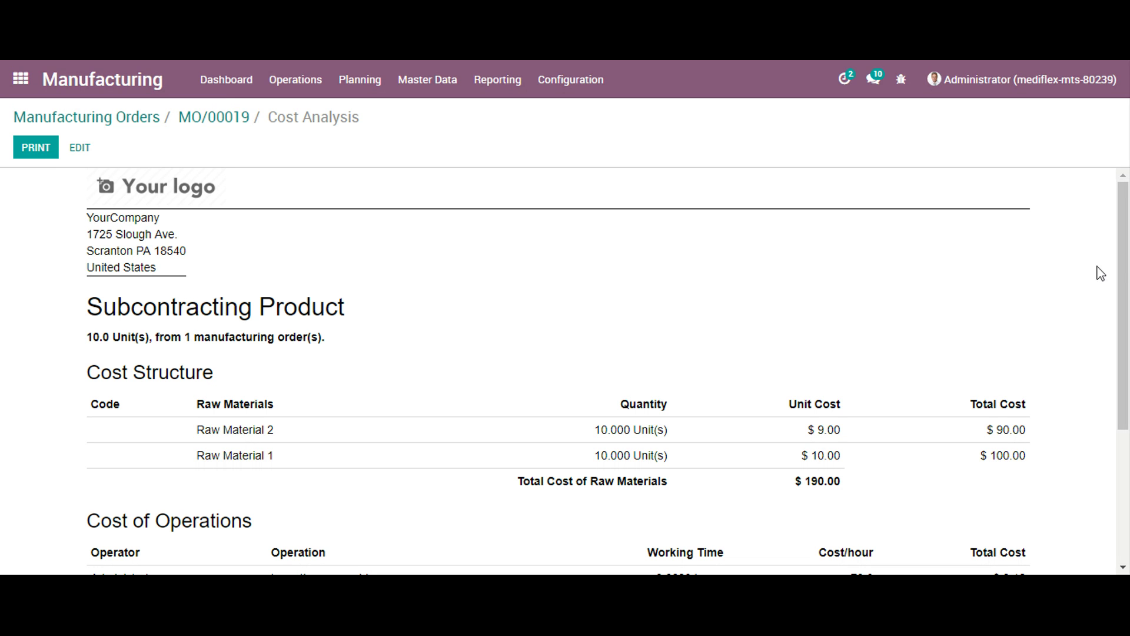
scroll(1125, 268, "down", 4)
scroll(1128, 268, "down", 1)
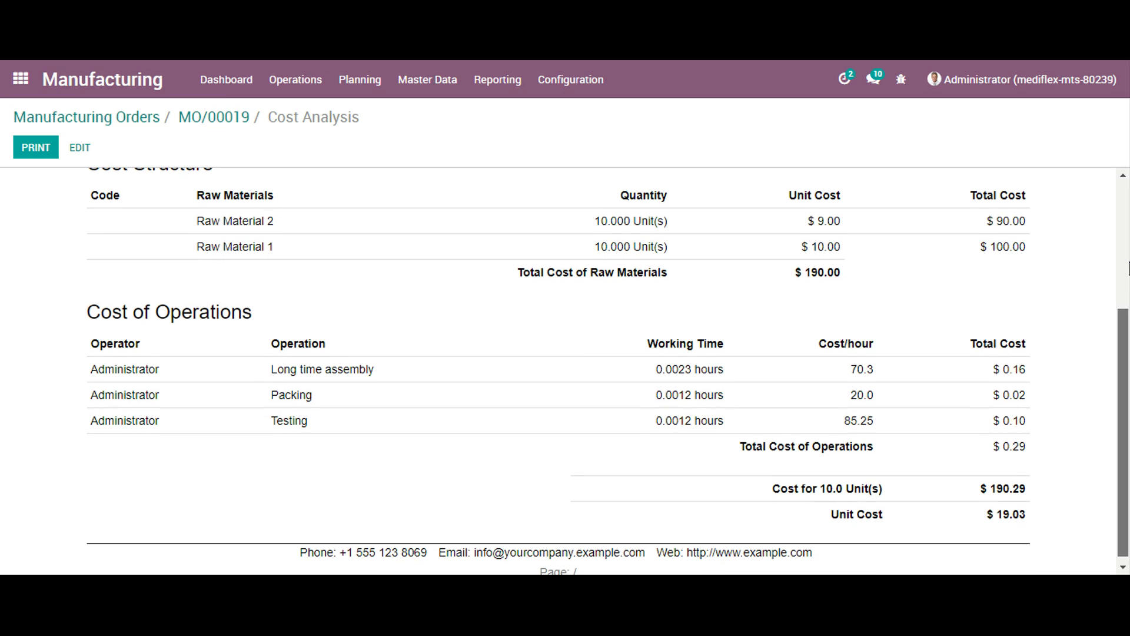
scroll(1129, 269, "up", 1)
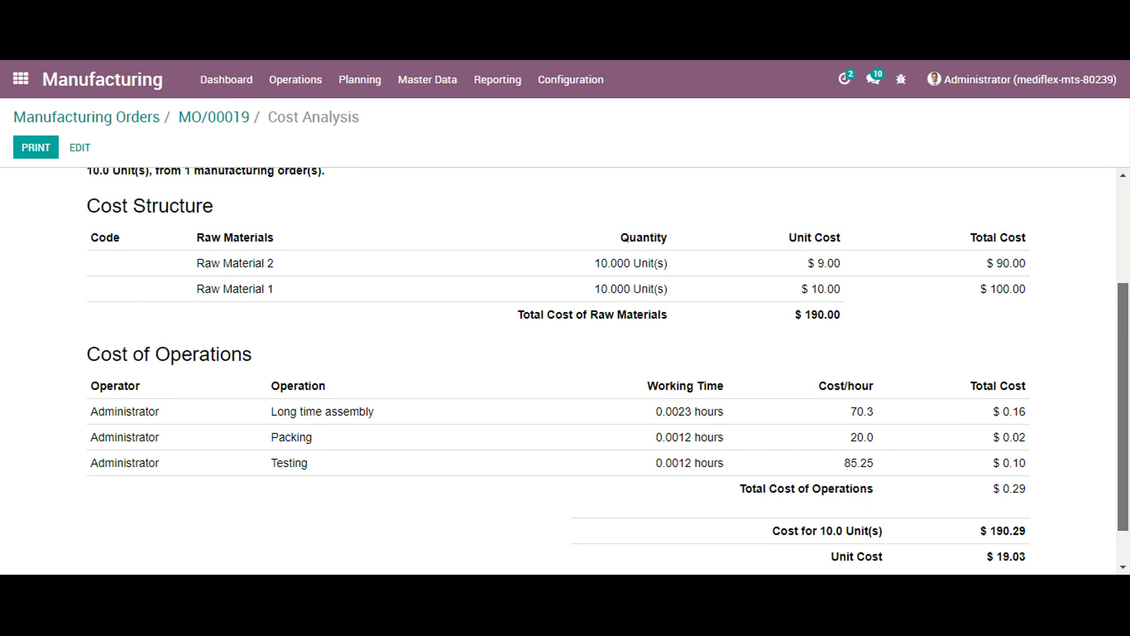
scroll(1128, 268, "down", 1)
scroll(558, 371, "up", 4)
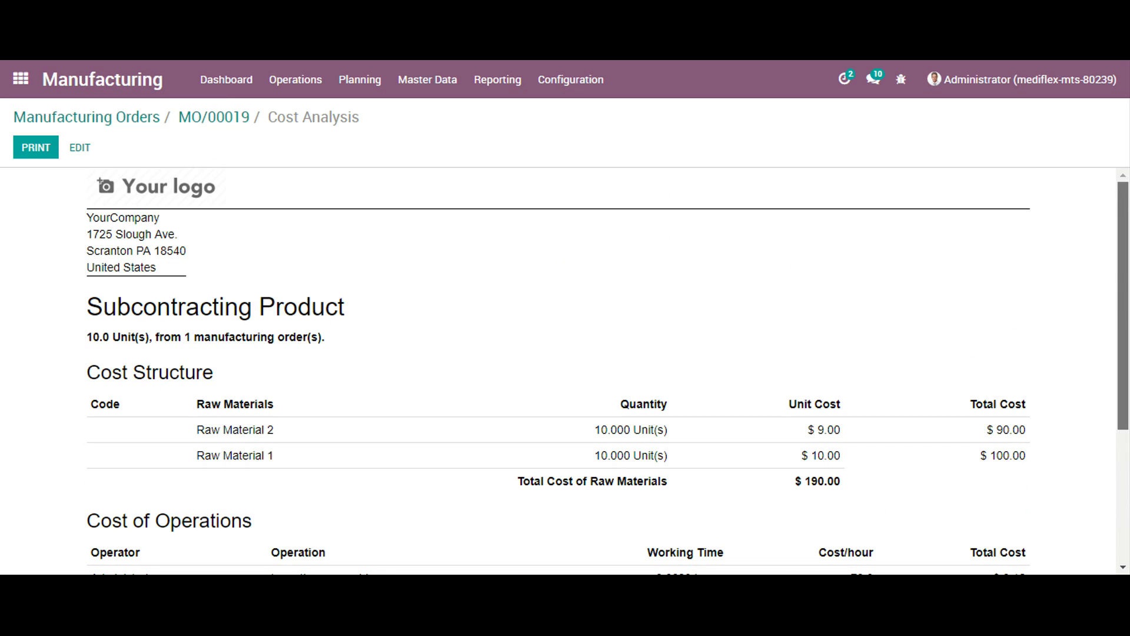
- Return to the manufacturing orders list and remove the To Do filter to list all orders
left_click(250, 119)
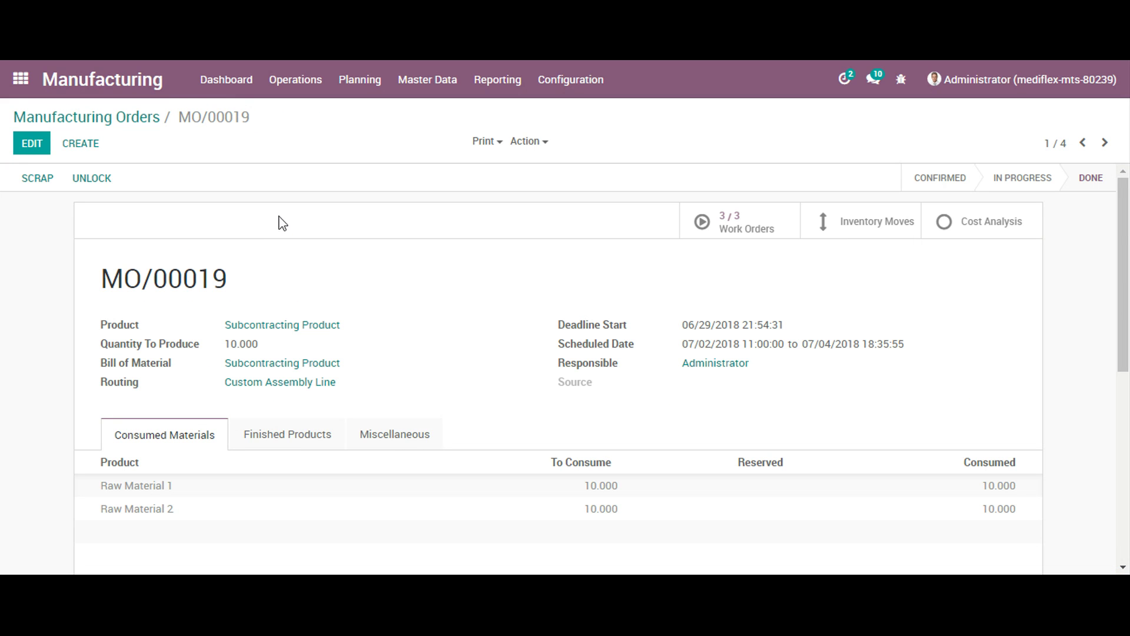
left_click(158, 119)
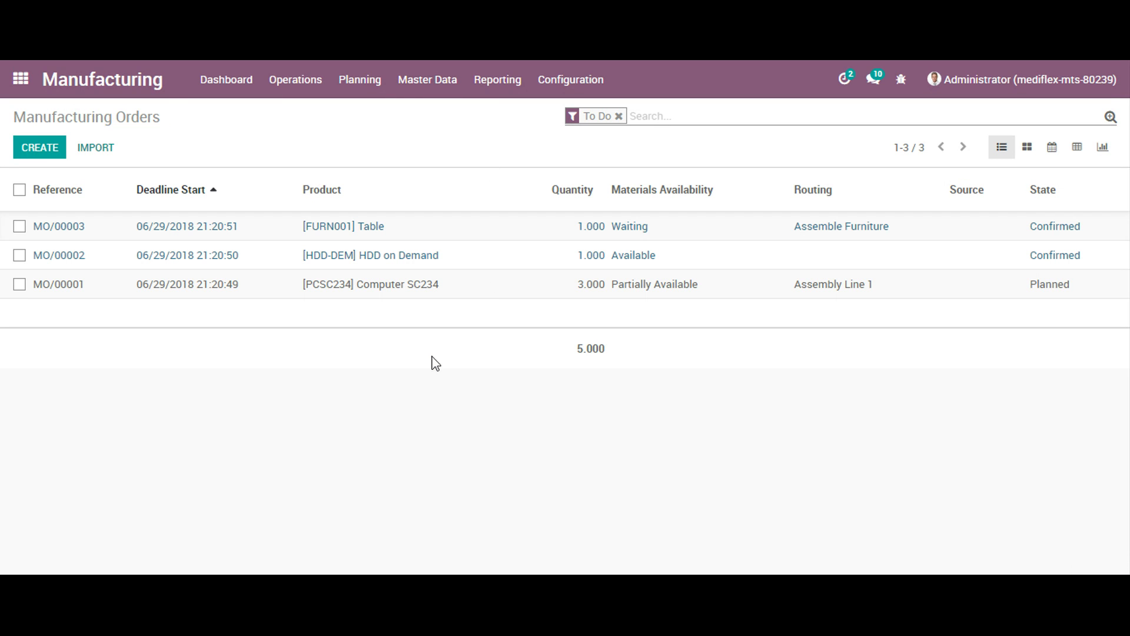
left_click(619, 116)
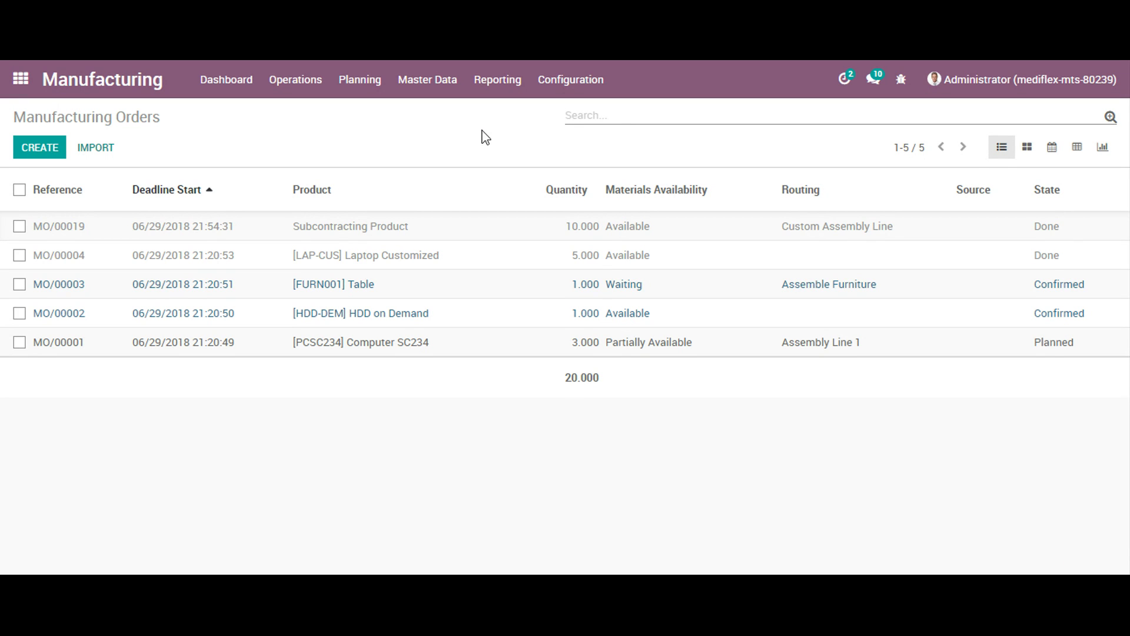